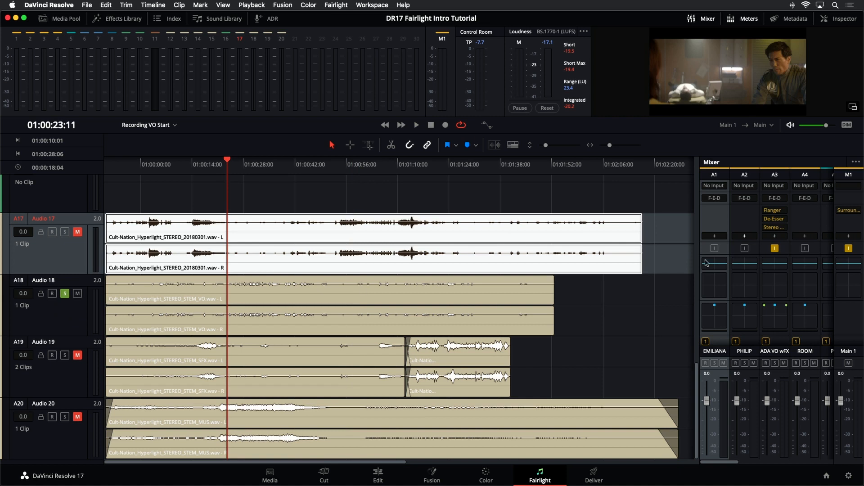
Step: Play short passages of the soloed Audio 18 voice-over stem, starting from 01:00:23:11
key(space)
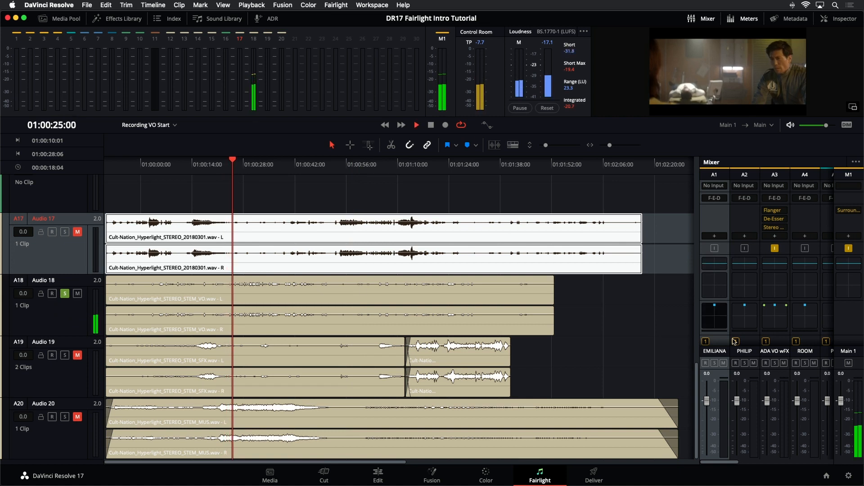
key(space)
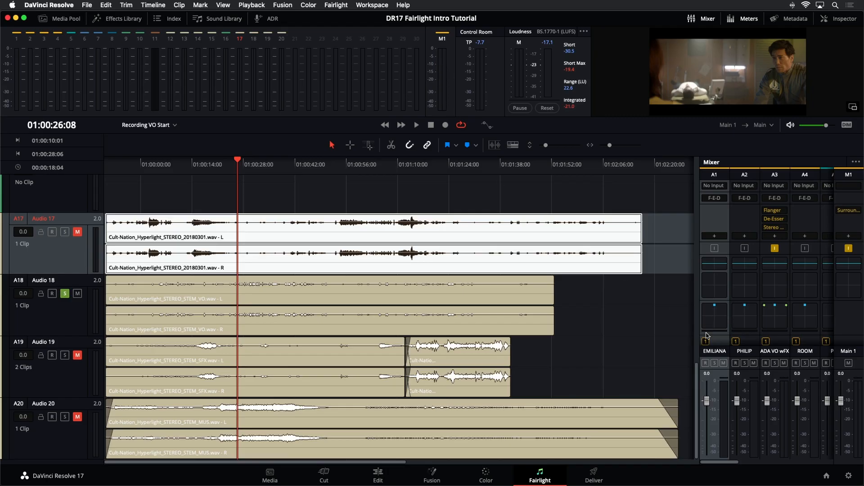
key(space)
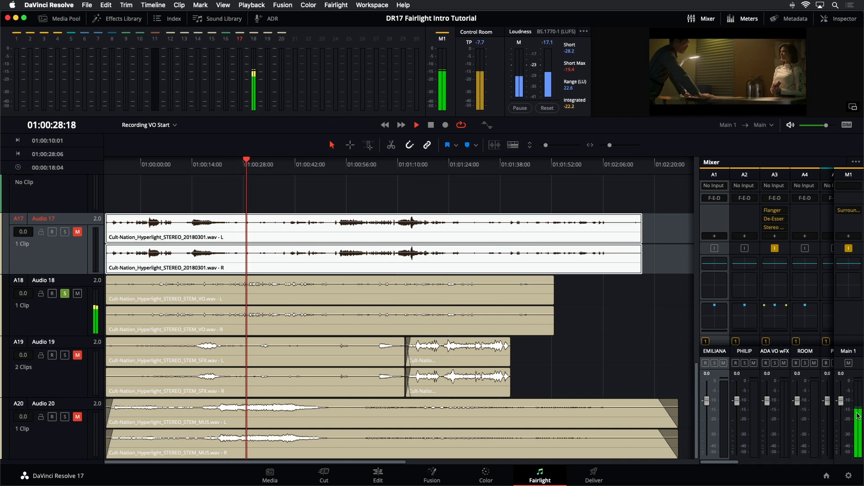
key(space)
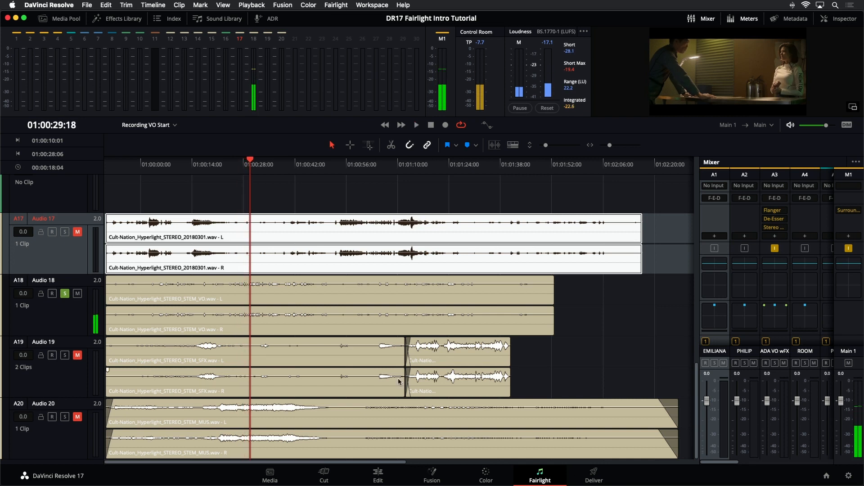
Step: Turn off solo on Audio 18 and mute it, and reduce the track height so all tracks fit in the timeline
click(65, 294)
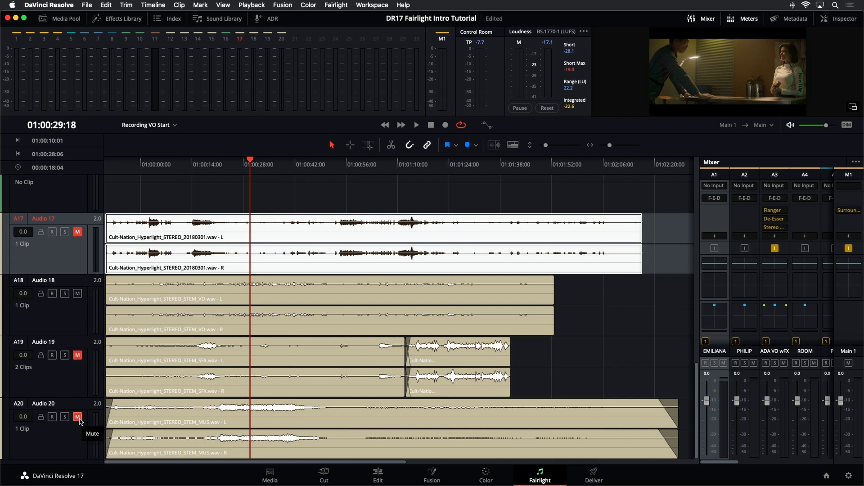
click(77, 293)
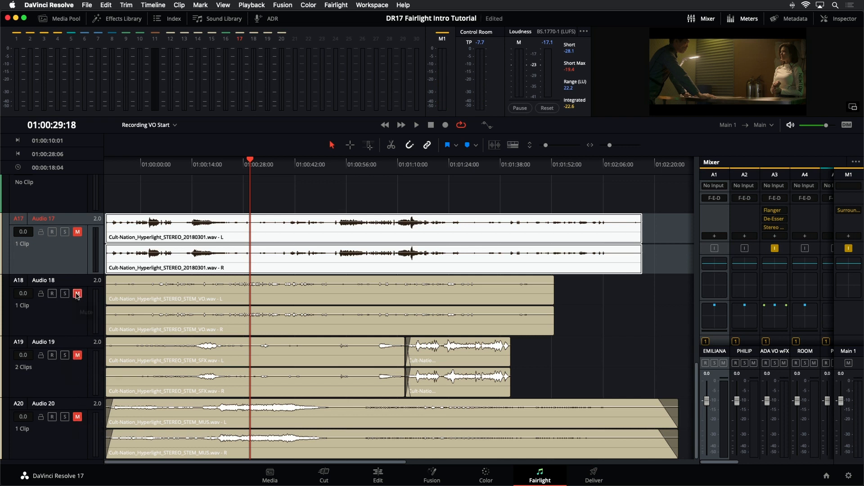
drag(545, 145, 540, 147)
click(611, 329)
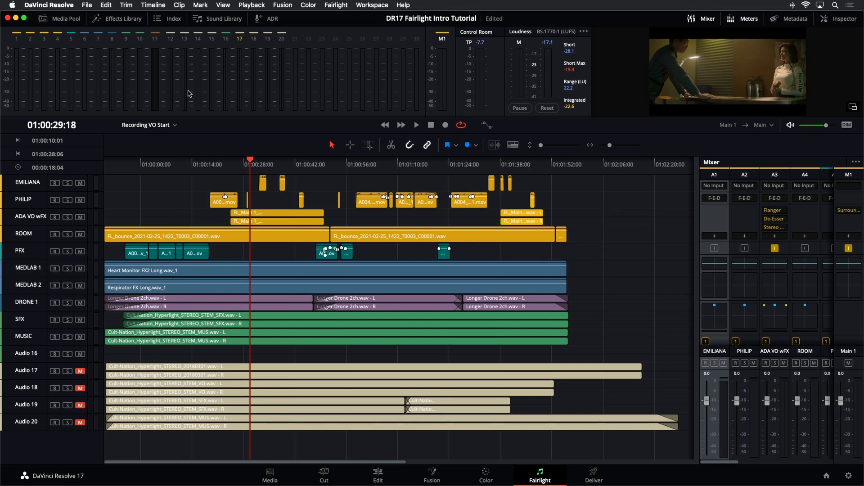
Step: Hide tracks Audio 16 through Audio 20 from the timeline using the track index
click(164, 18)
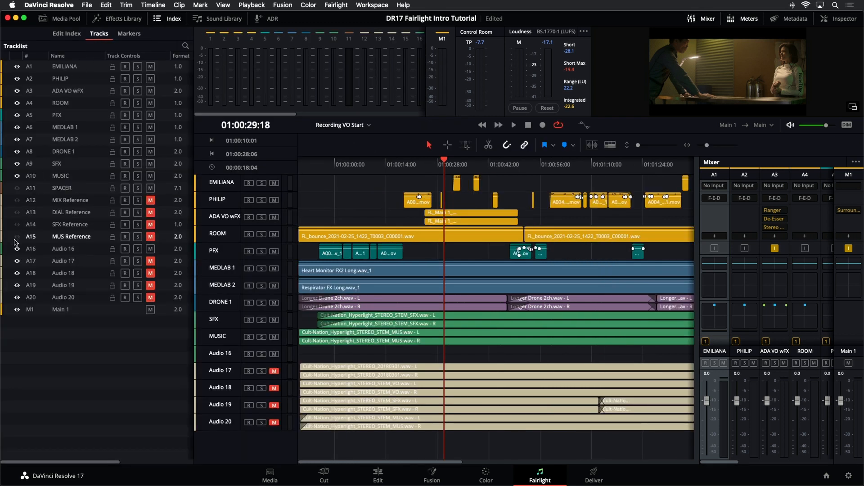
drag(17, 251, 17, 299)
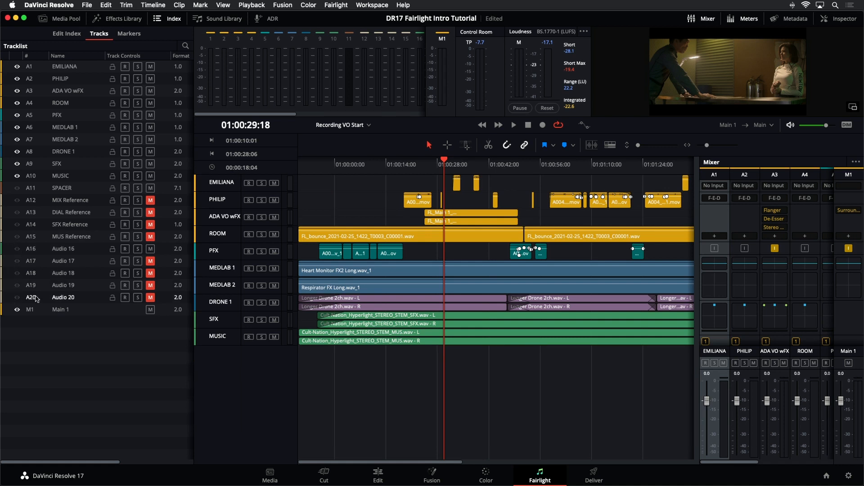
click(164, 19)
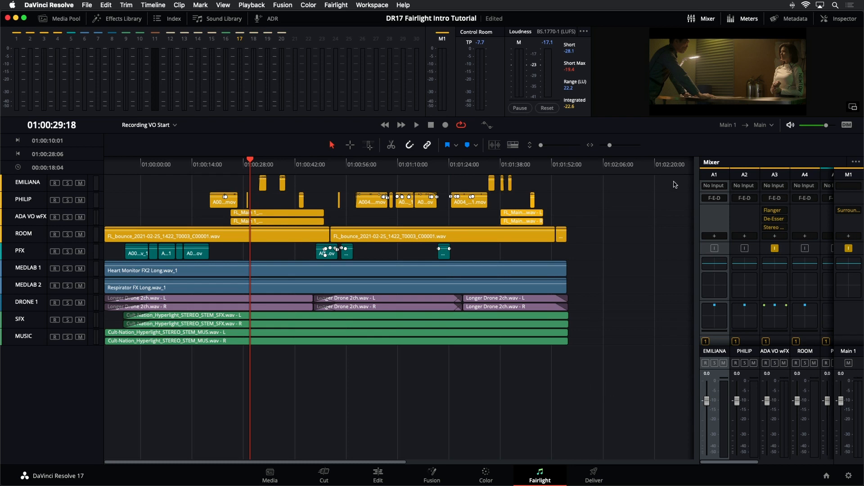
Step: Increase the track height slightly and widen the mixer to show every channel strip from EMILIANA to MUSIC
drag(541, 145, 542, 146)
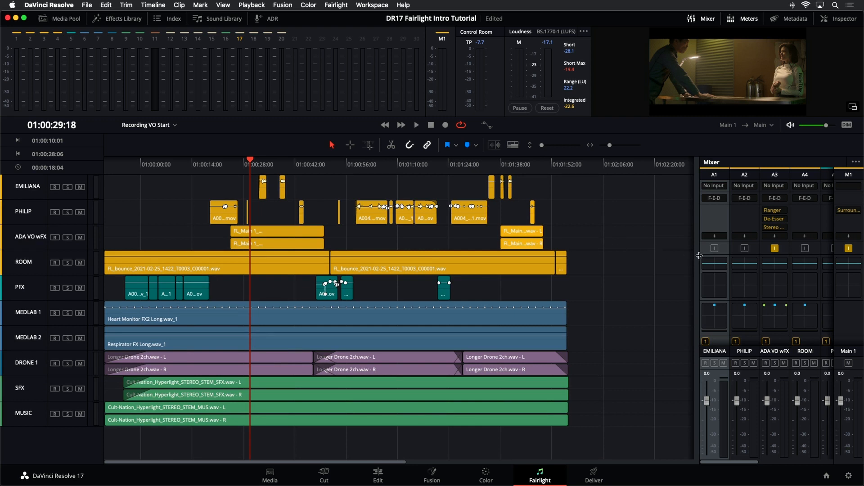
drag(699, 256, 516, 253)
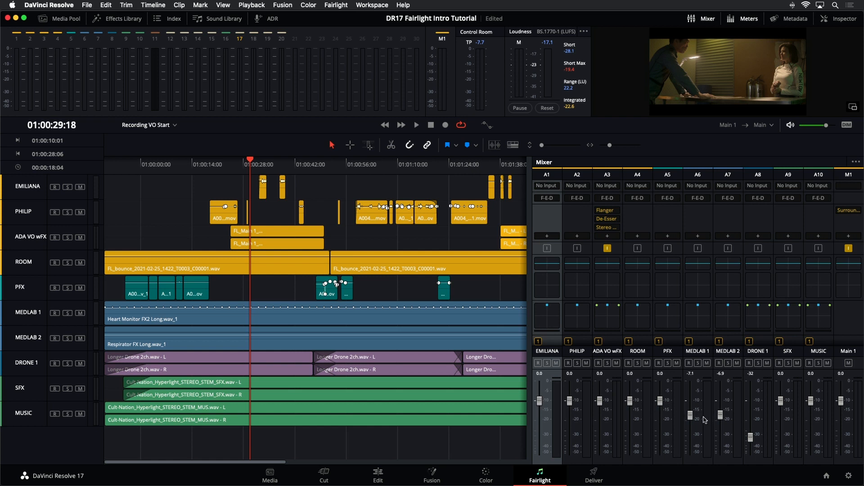
Step: Reset the MEDLAB 1, MEDLAB 2 and DRONE 1 faders to 0.0
drag(693, 417, 722, 414)
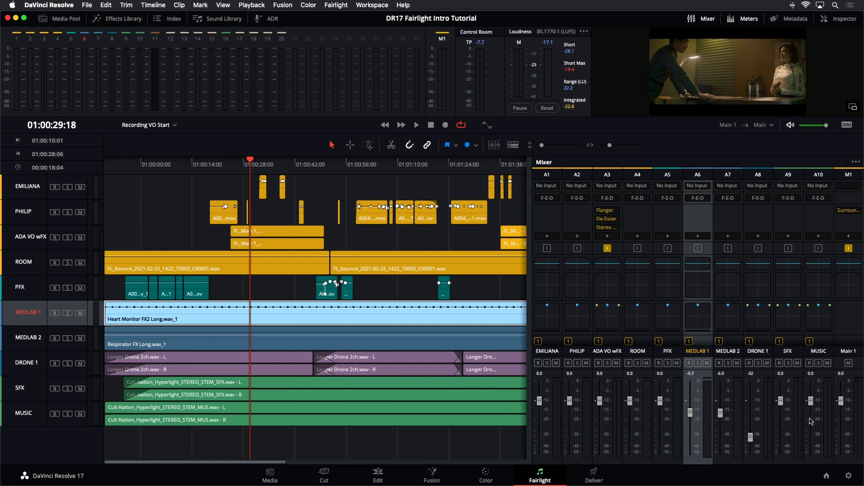
double_click(690, 413)
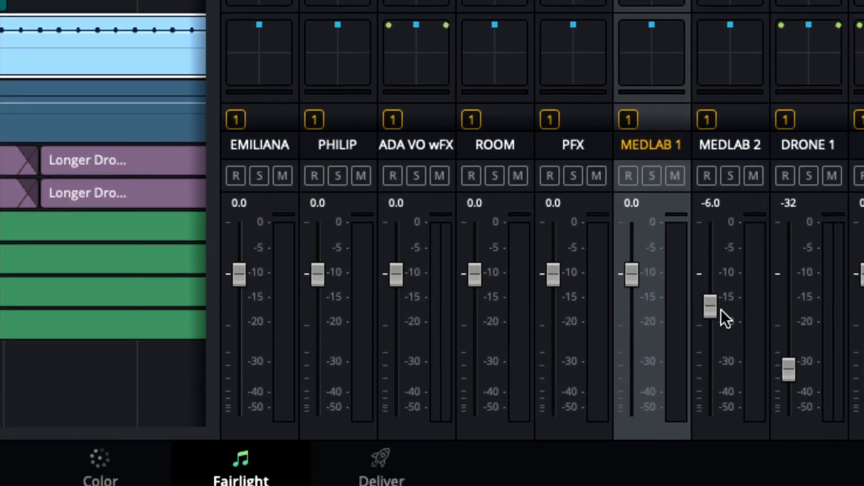
double_click(710, 300)
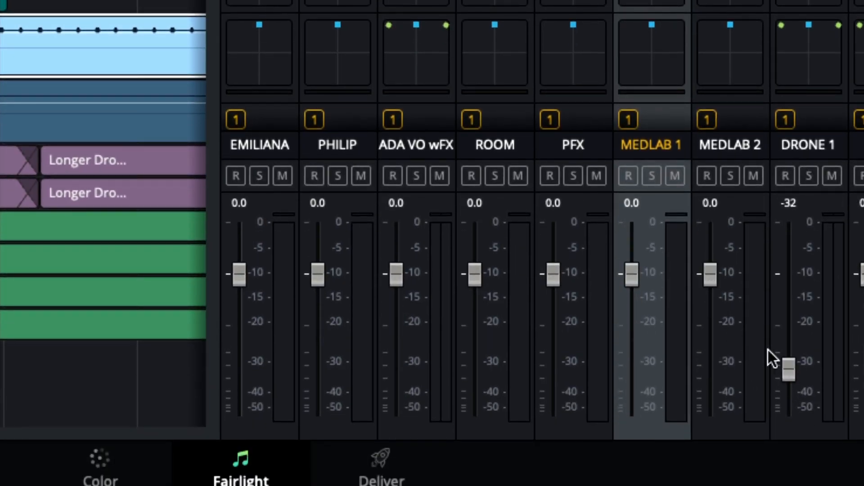
double_click(787, 368)
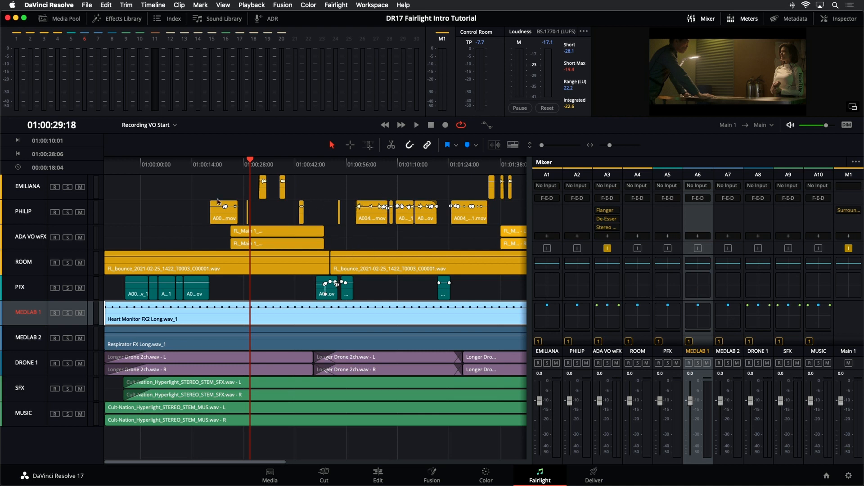
Step: With MEDLAB 1 and MEDLAB 2 muted, play the mix from the start, compare DRONE 1 muted and unmuted, and set its fader to -19
click(246, 291)
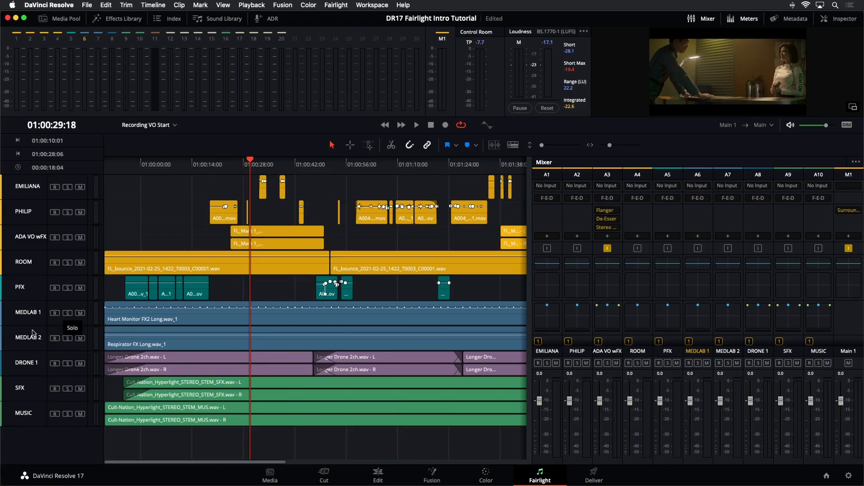
drag(112, 169, 95, 172)
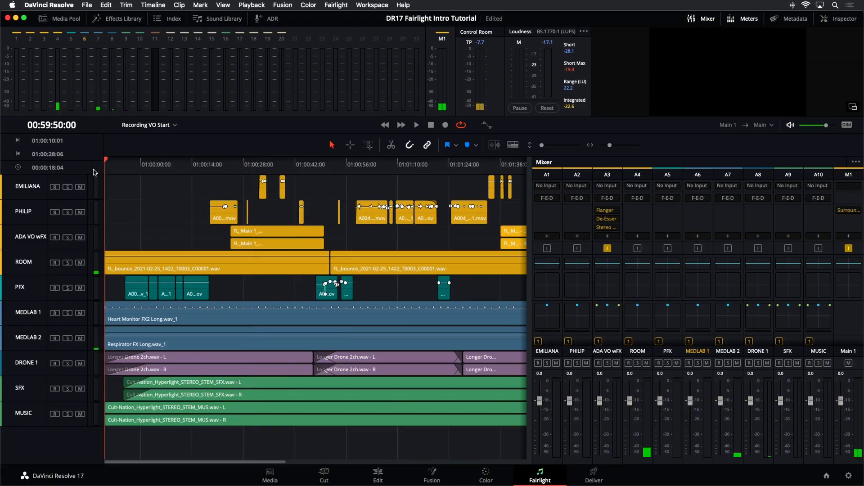
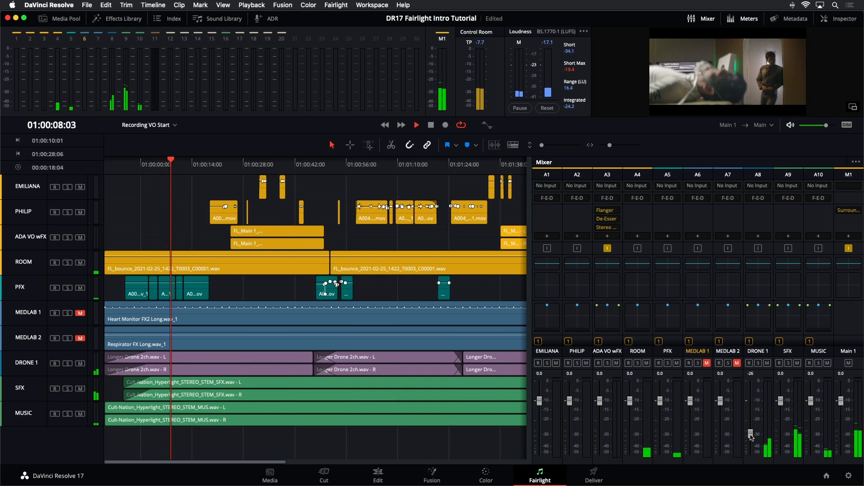
key(space)
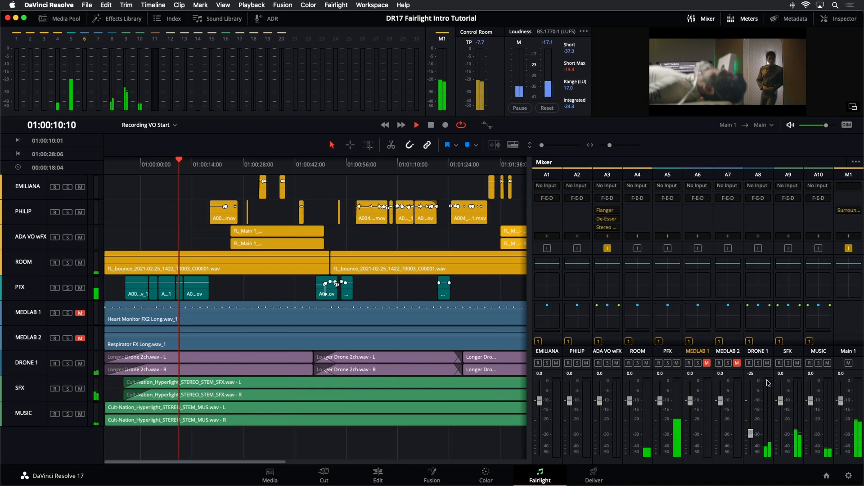
click(768, 364)
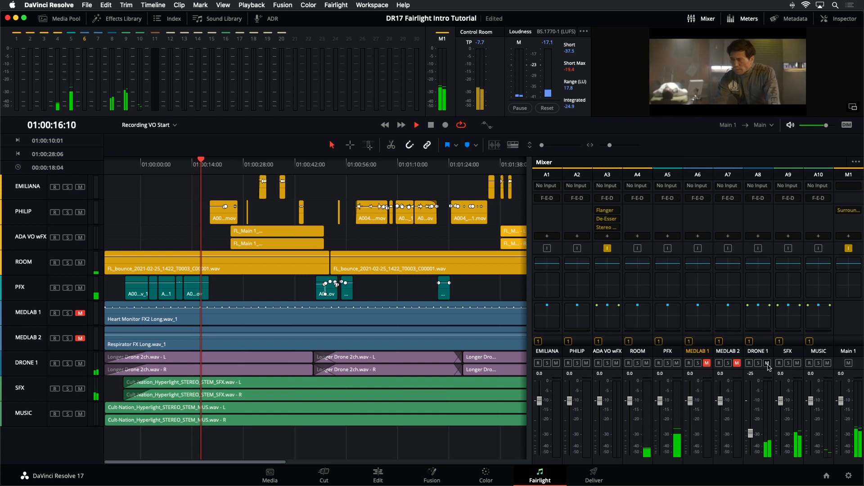
click(768, 364)
click(768, 364)
drag(752, 433, 752, 429)
key(space)
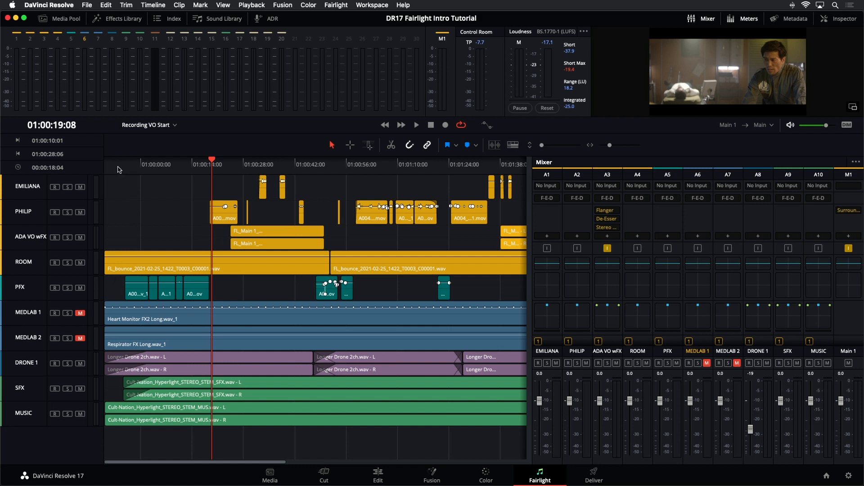
drag(119, 169, 99, 170)
key(space)
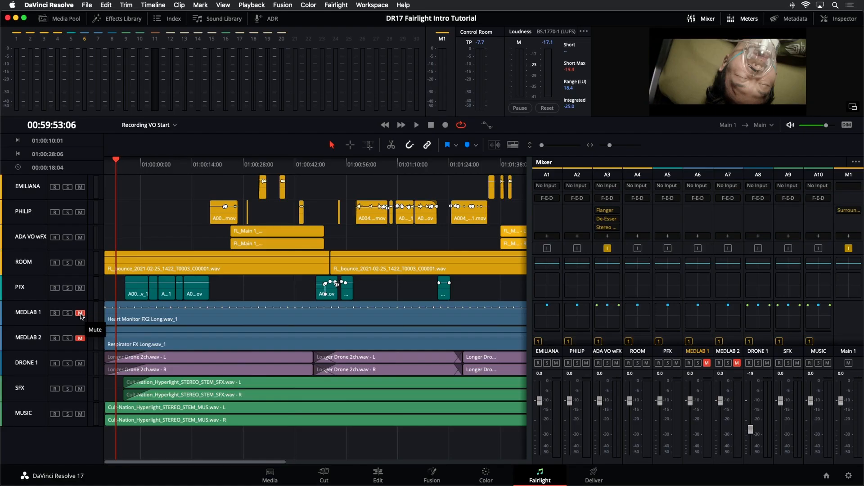
Step: Unmute MEDLAB 1 and MEDLAB 2 and solo both tracks
click(80, 313)
click(80, 338)
click(80, 338)
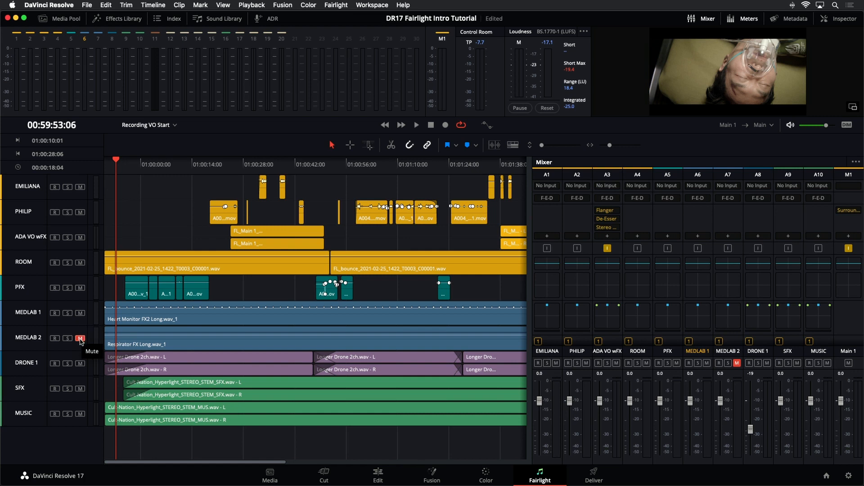
click(68, 313)
click(68, 338)
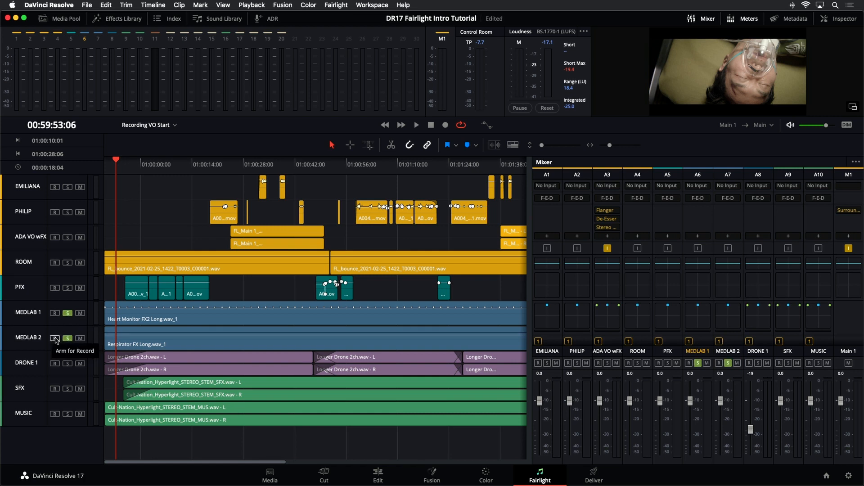
Step: Review the opening medlab shots by moving the playhead through 01:00:08:18 and 01:00:17:04, and return to 00:59:55:15
key(Home)
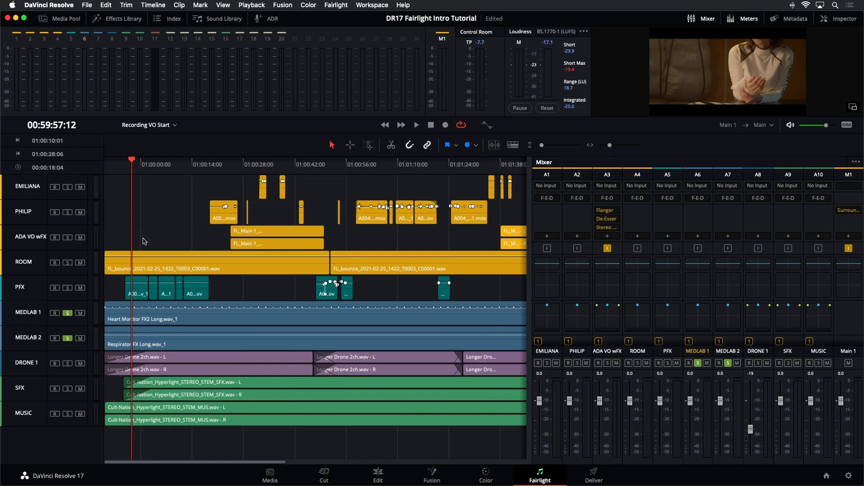
click(122, 167)
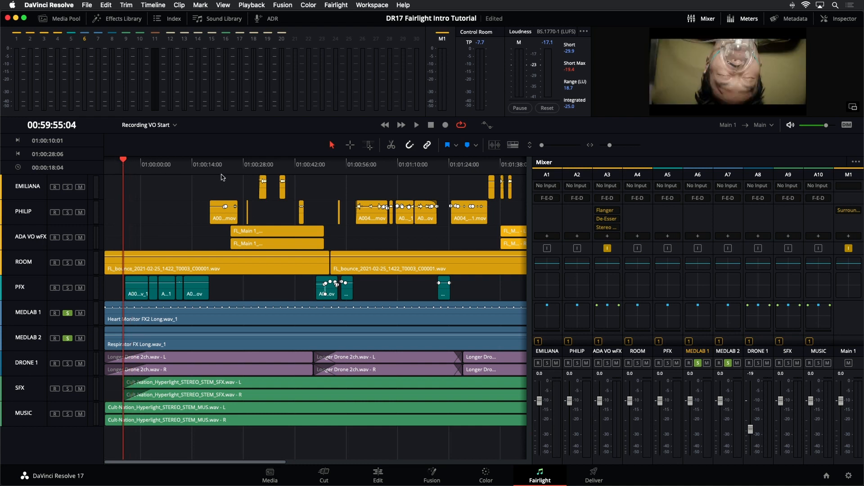
drag(128, 166, 174, 171)
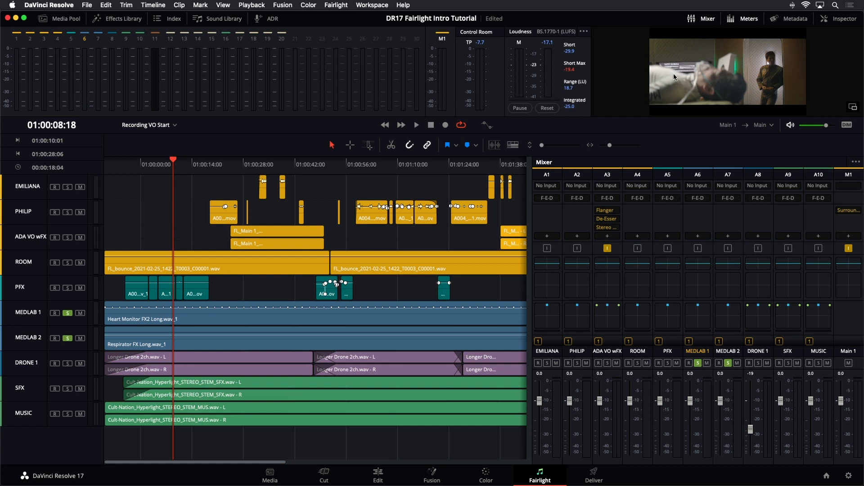
drag(176, 162, 205, 169)
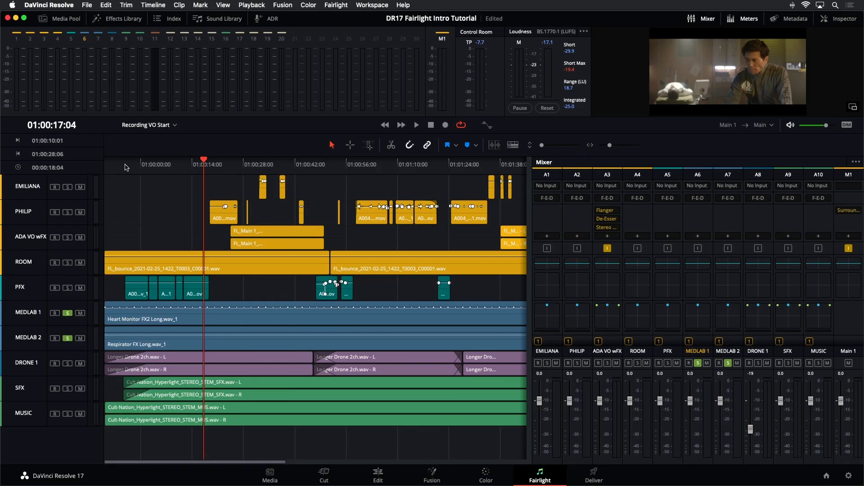
click(125, 166)
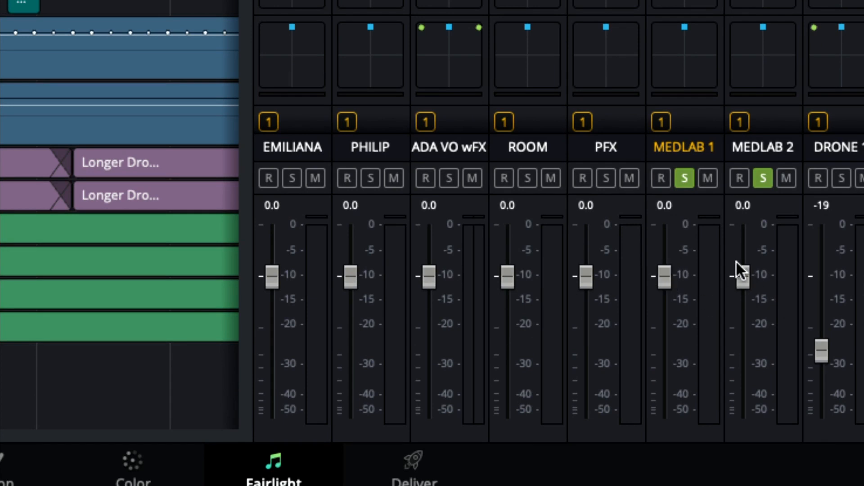
drag(667, 275, 674, 273)
drag(738, 282, 741, 277)
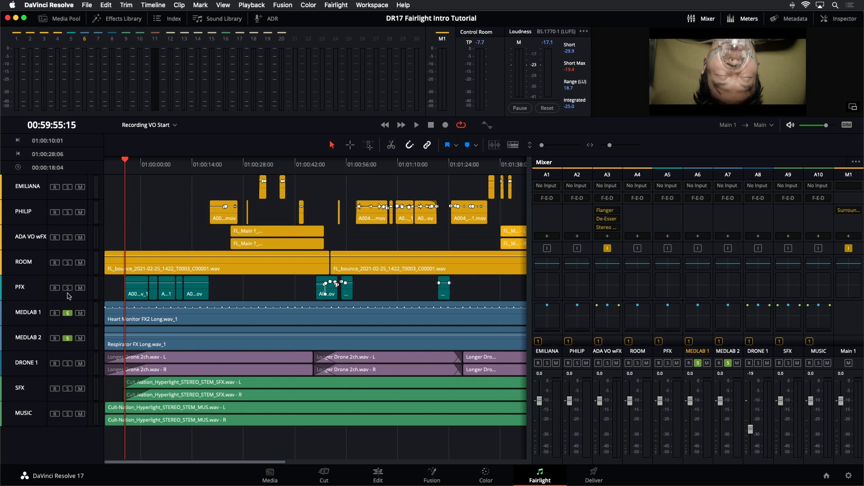
Step: Link the MEDLAB 1 and MEDLAB 2 tracks together as a link group, and close the Link Group window
click(336, 5)
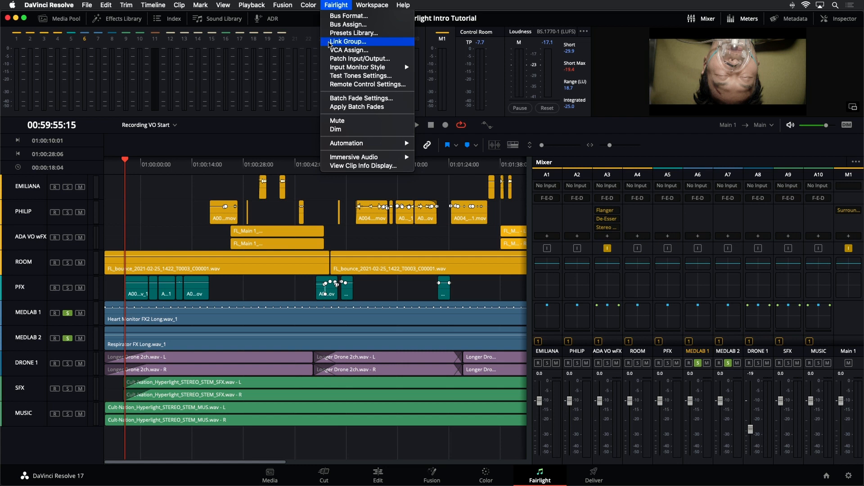
click(329, 42)
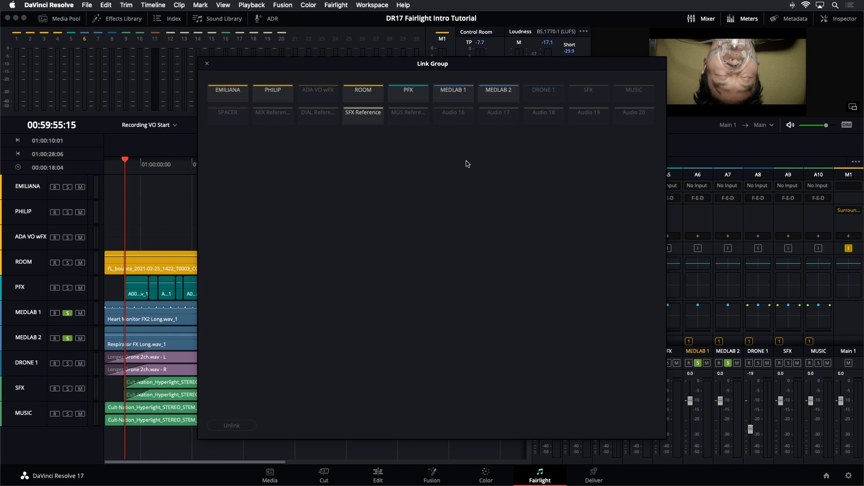
click(458, 98)
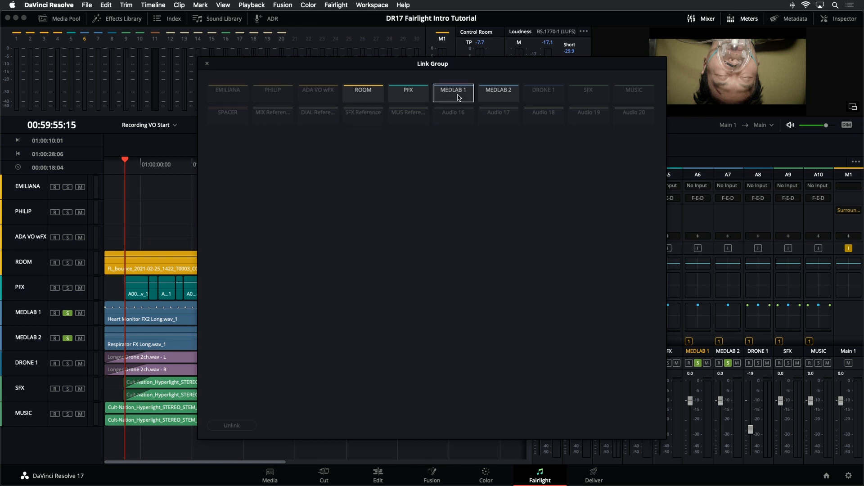
click(504, 102)
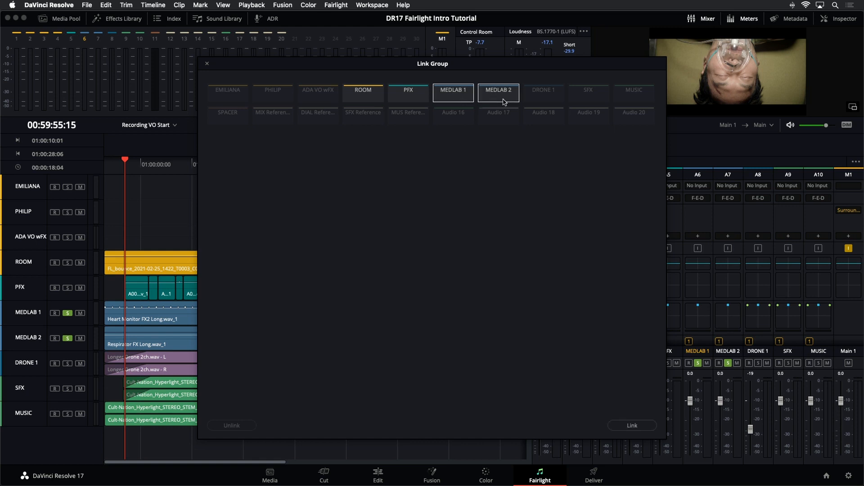
click(631, 426)
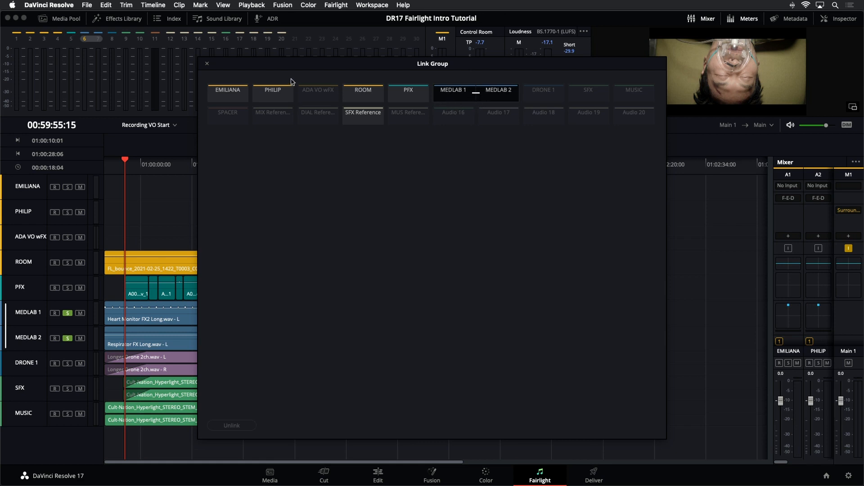
click(207, 63)
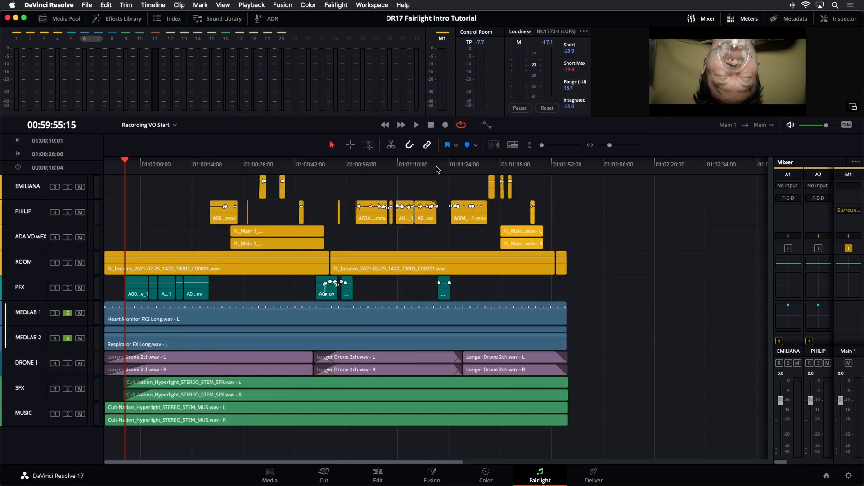
Step: Widen the mixer until the strips from EMILIANA to MUSIC show, and select the linked MEDLAB 1 channel strip
click(774, 270)
drag(774, 266, 571, 270)
click(743, 340)
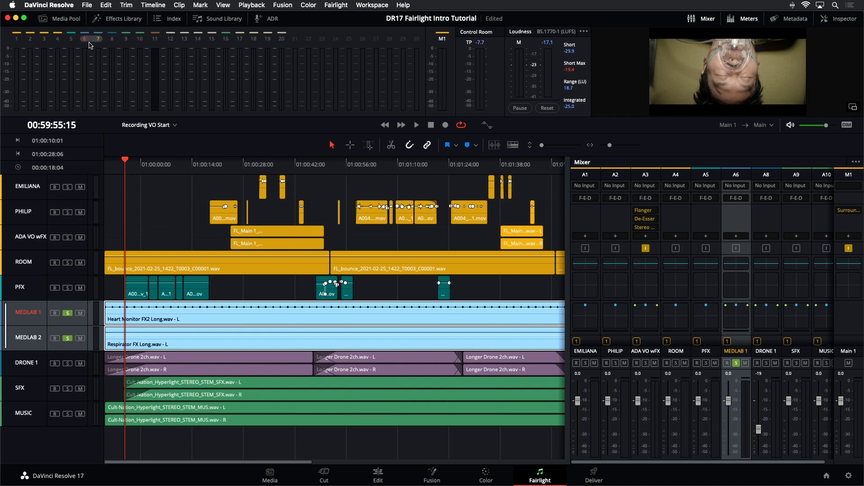
Step: Select the linked MEDLAB track header and play the soloed MEDLAB tracks from 00:59:55:15 to check their combined channel meter
click(40, 330)
click(42, 324)
key(space)
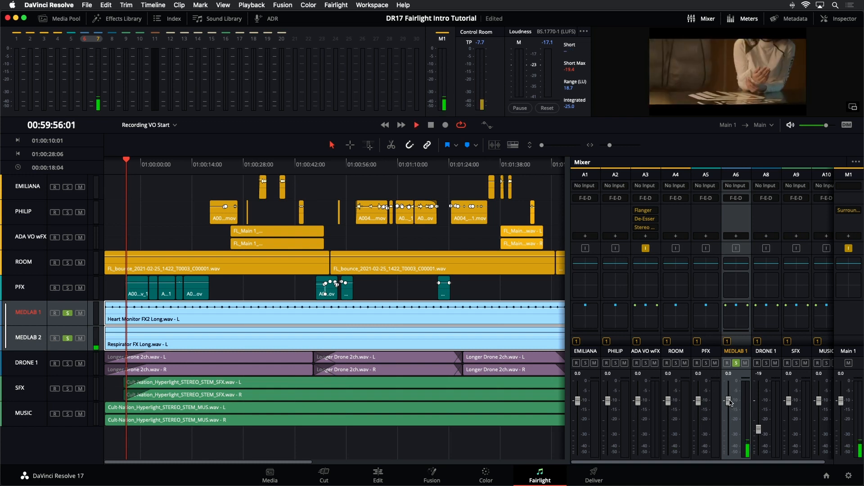
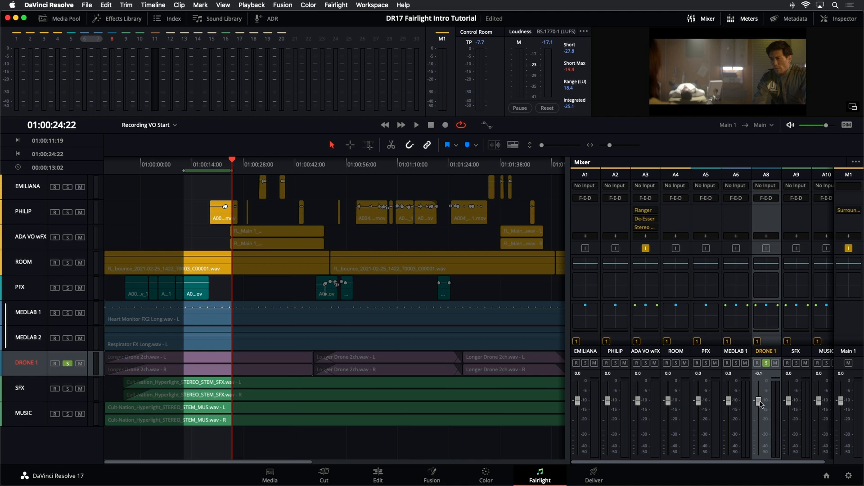
Step: Play the soloed DRONE 1 track briefly from 01:00:24:22, stop playback, and save the project
key(space)
key(space)
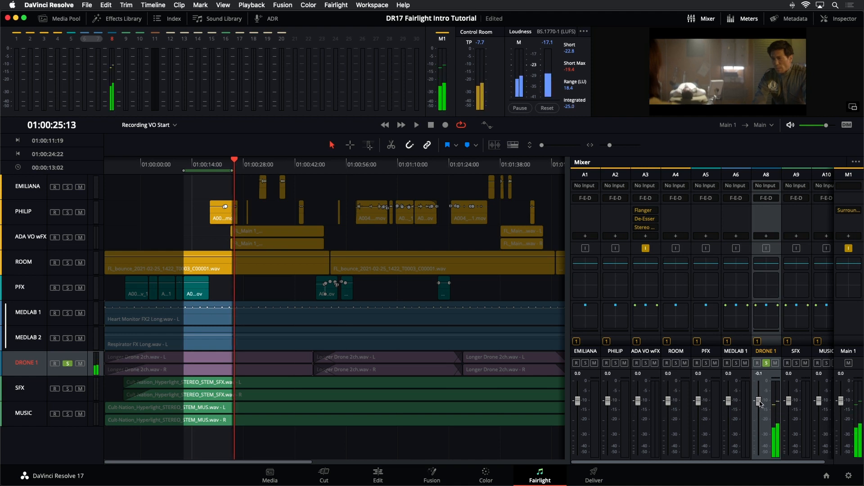
key(super+s)
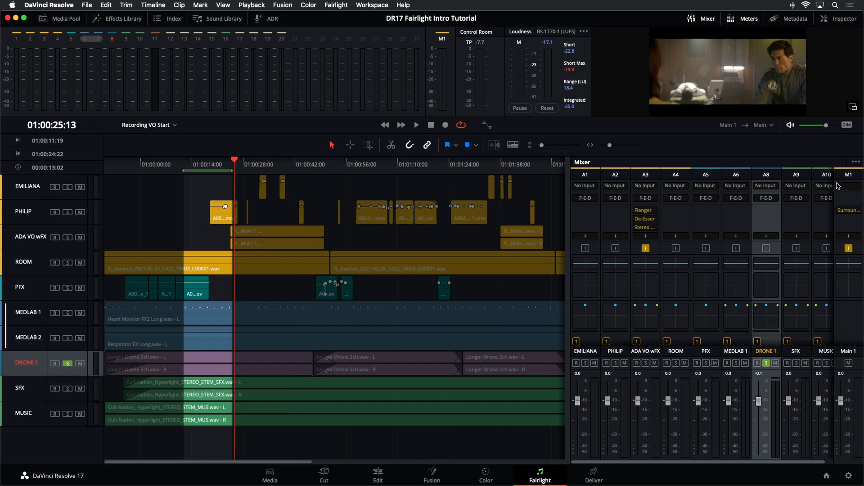
Step: Hide the Inputs section of the mixer strips, and play the marked range of DRONE 1 with the monitoring level dimmed
click(857, 162)
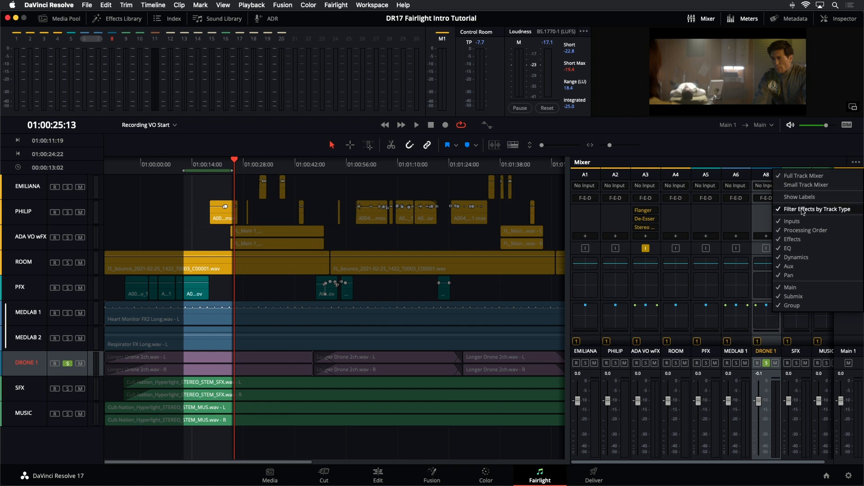
click(793, 221)
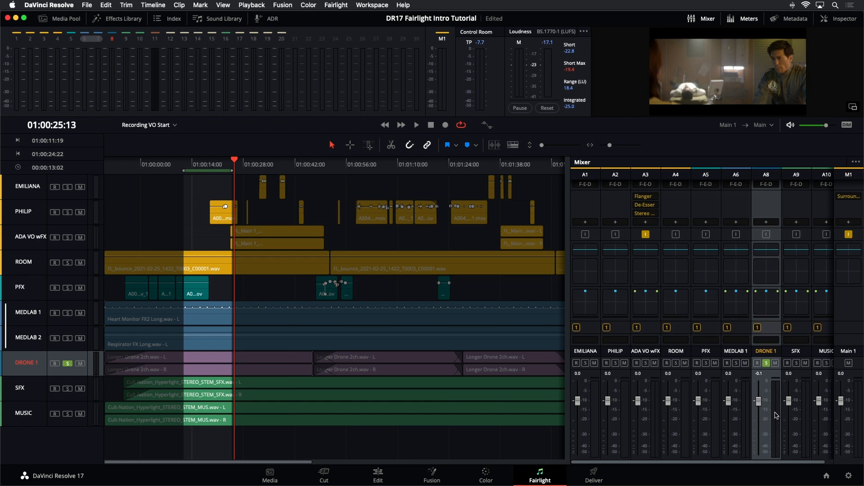
key(space)
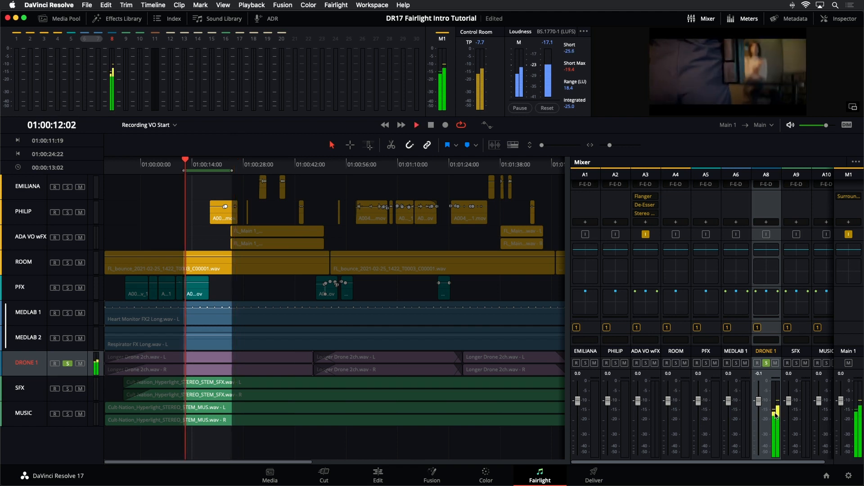
click(848, 125)
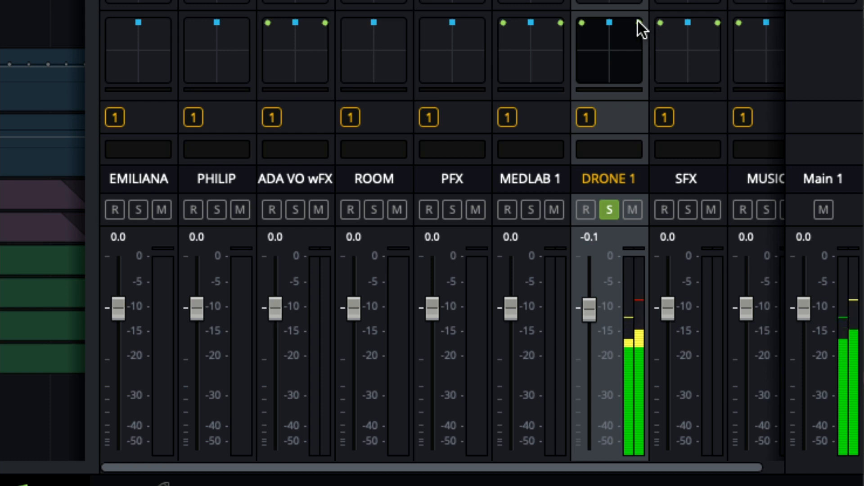
Step: Pan DRONE 1 fully left, fully right, and back to centre while it plays
drag(611, 25, 563, 15)
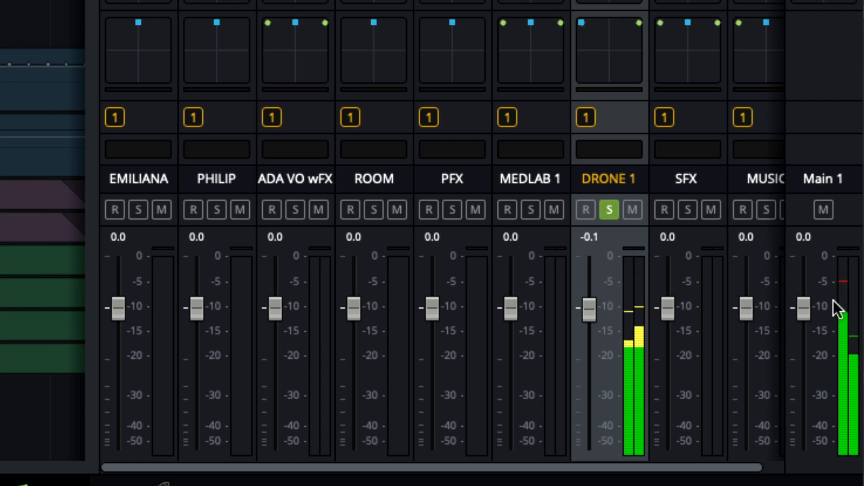
drag(580, 25, 655, 12)
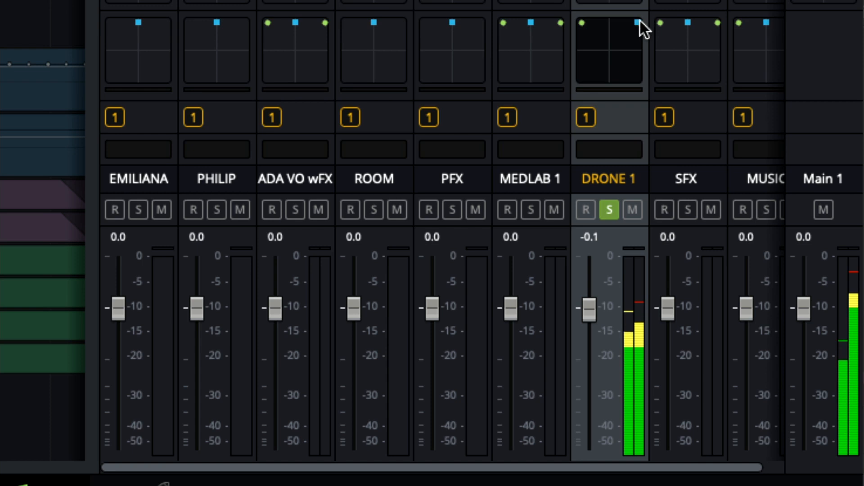
drag(627, 13, 612, 12)
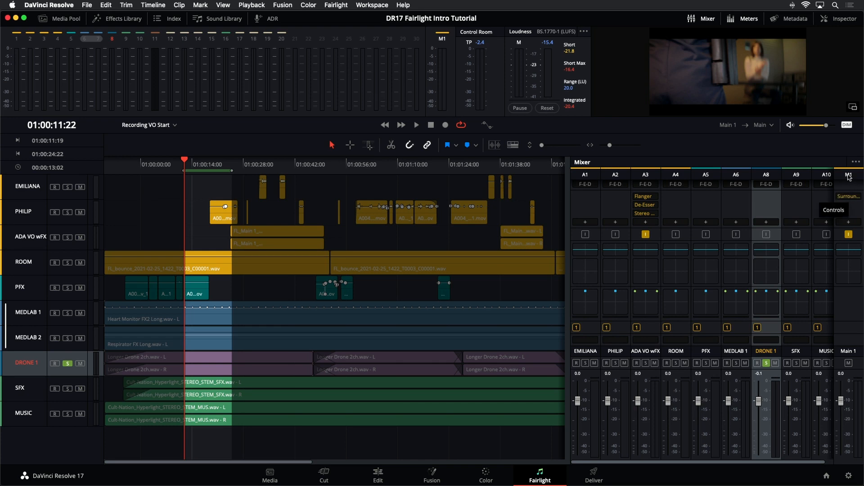
Step: Select the Main 1 bus, open its Surround Analyzer, move the window over the mixer strips, and close it
click(845, 225)
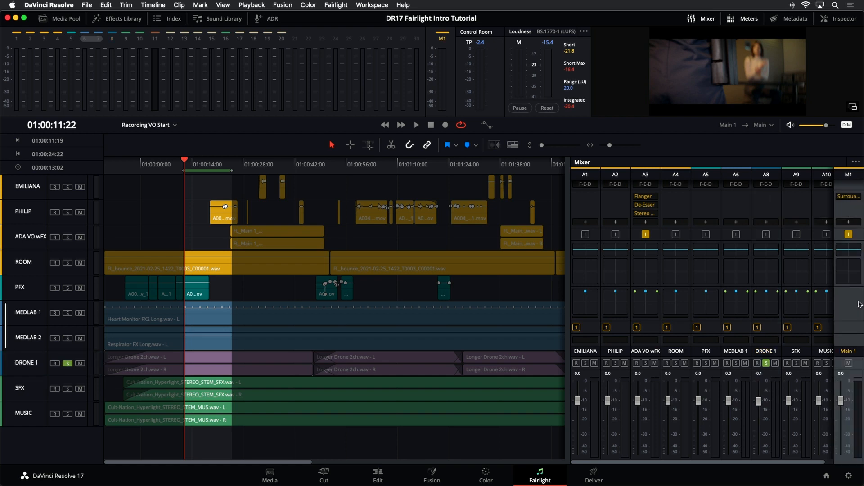
click(850, 198)
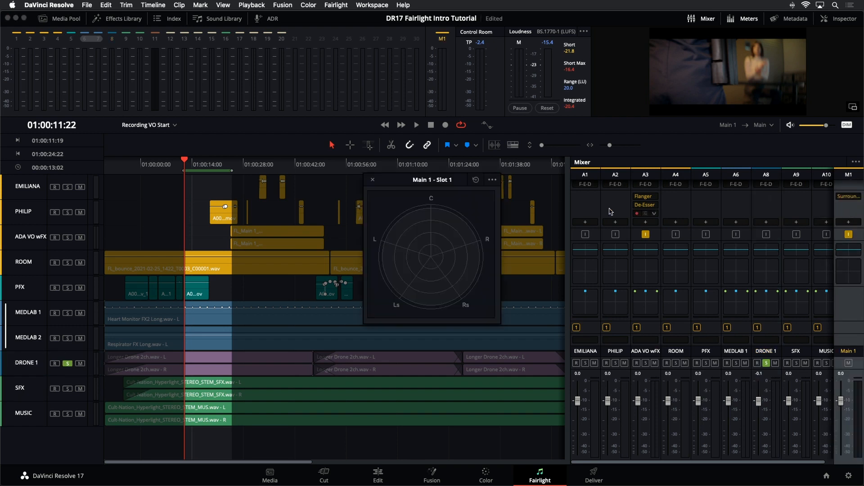
drag(438, 177, 733, 201)
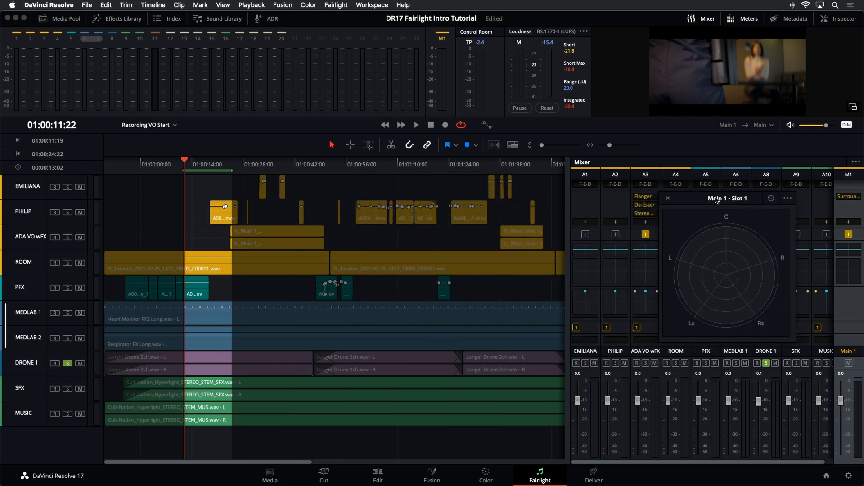
click(667, 200)
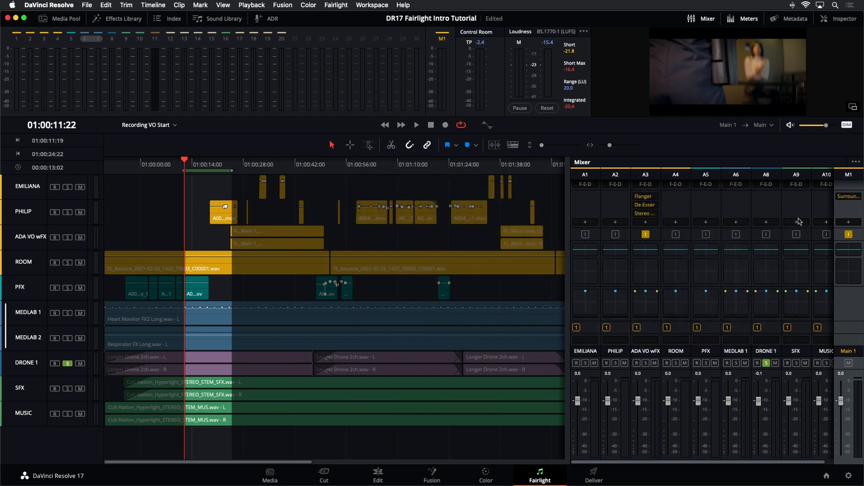
Step: Locate the Surround Analyzer among the Metering effects for Main 1 and in the Effects Library's Fairlight FX list
click(849, 223)
mouse_move(818, 287)
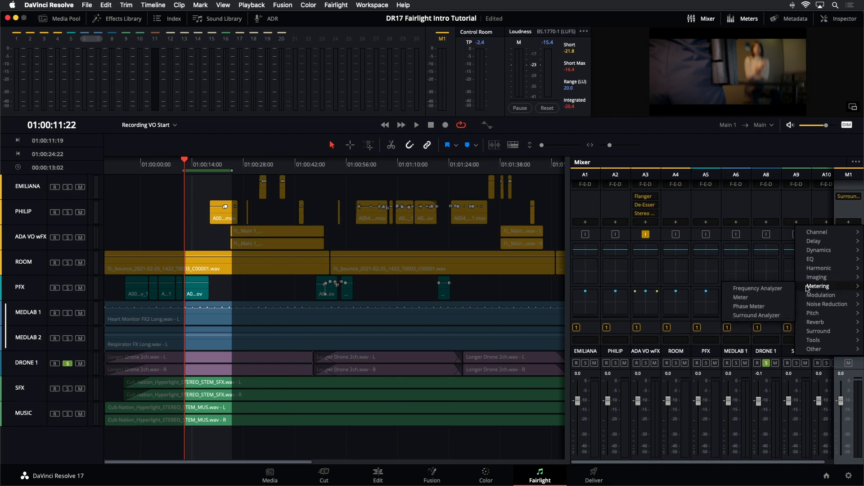
click(761, 316)
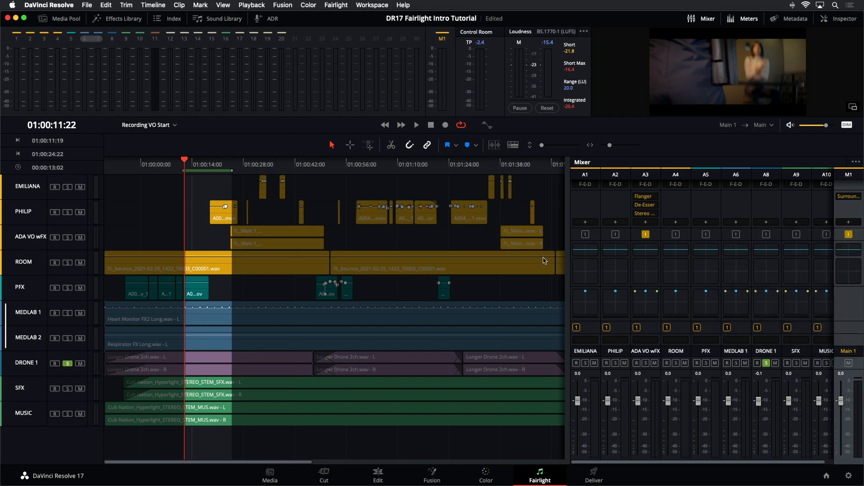
click(108, 16)
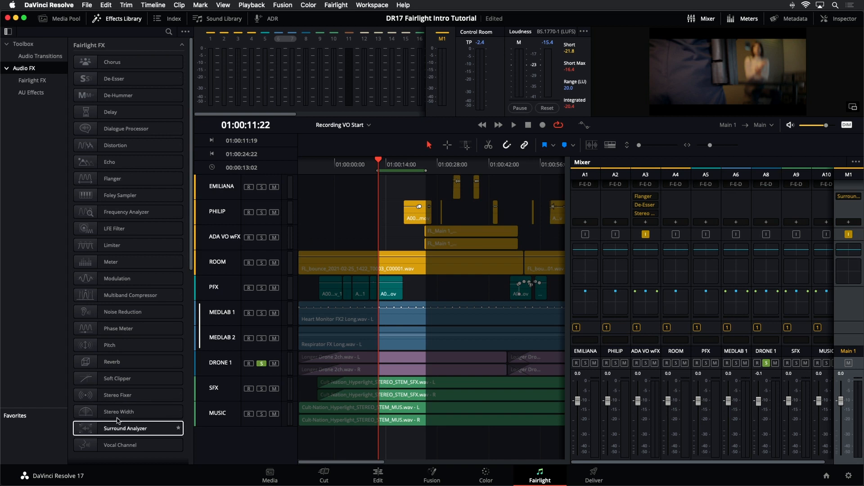
click(127, 20)
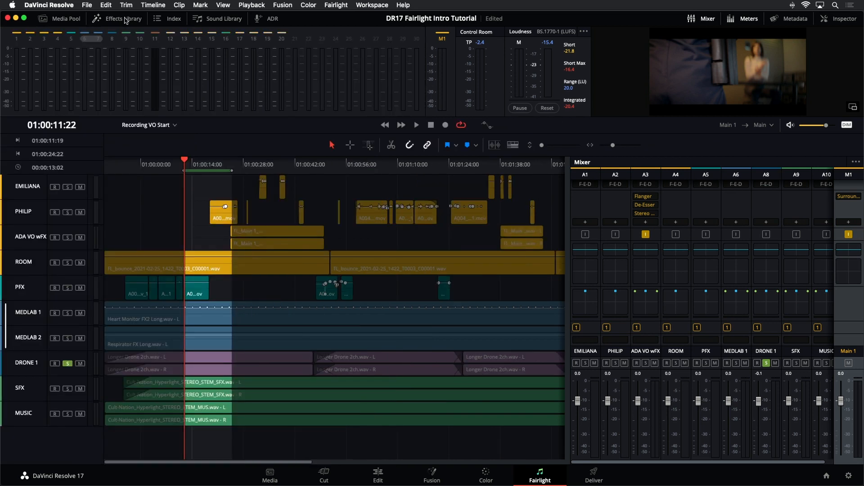
Step: Reopen Main 1's Surround Analyzer below the pan controls, and pan DRONE 1 left during playback to examine the sound's direction
click(849, 197)
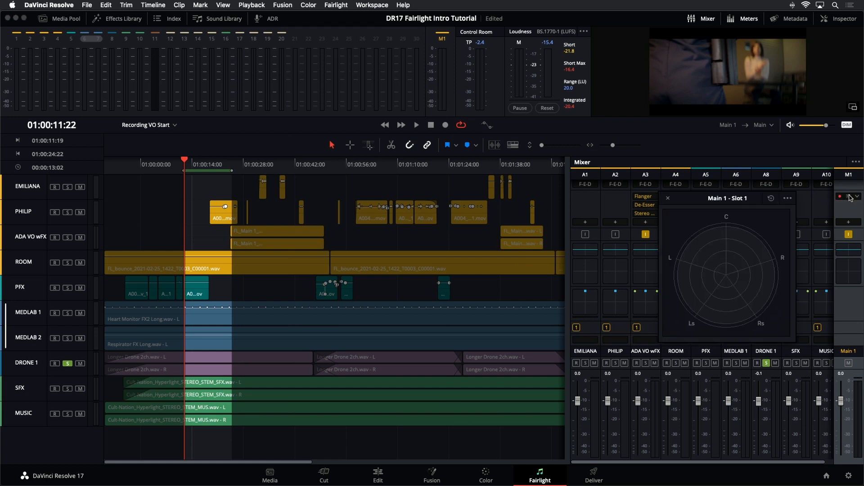
drag(741, 201, 694, 308)
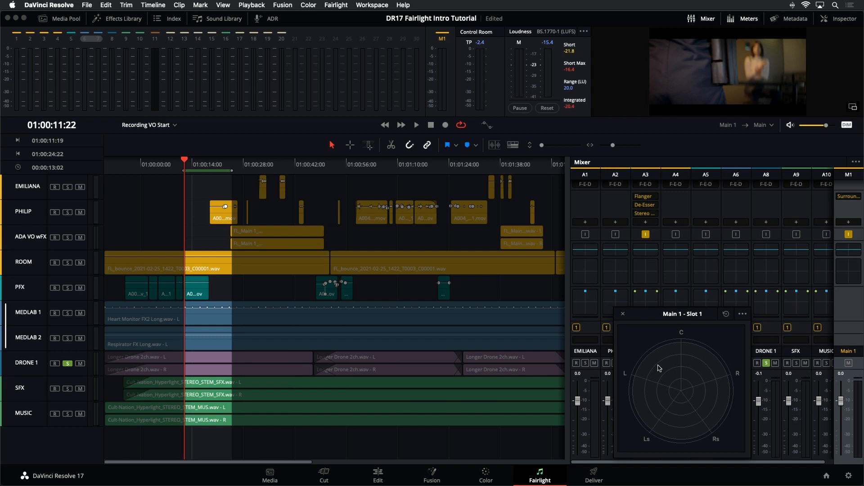
key(space)
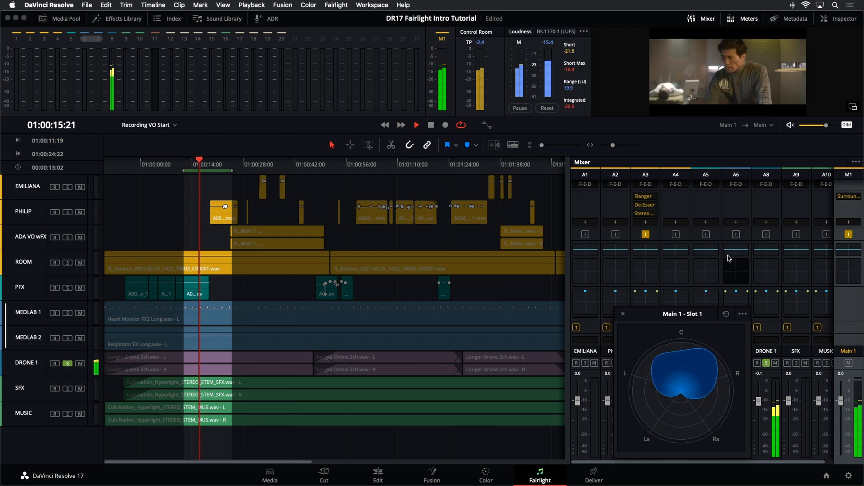
drag(702, 317, 698, 321)
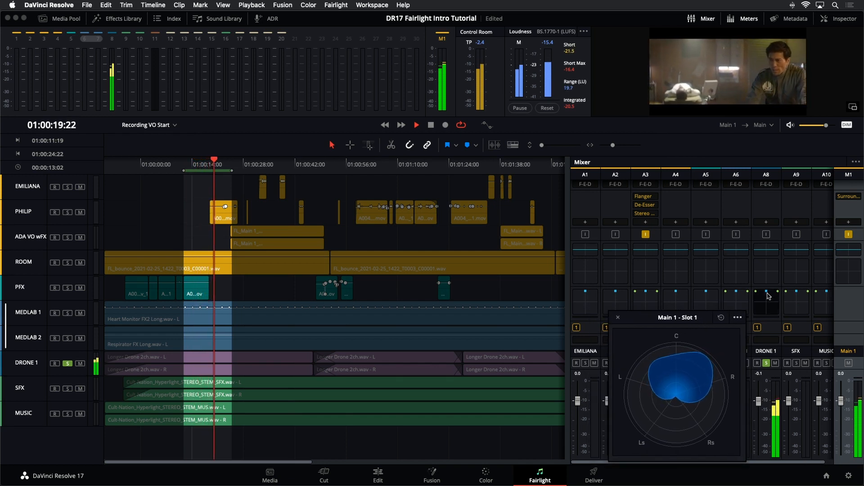
drag(765, 292, 747, 290)
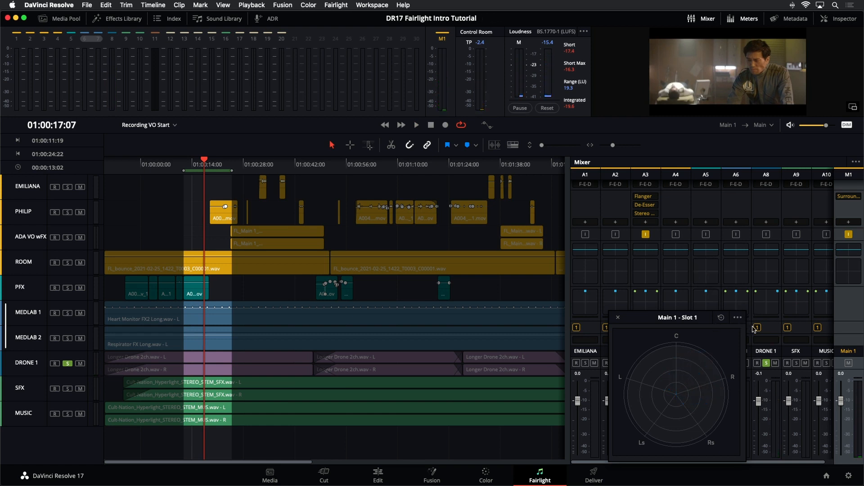
Step: Change the DRONE 1 track type to Mono and play it to check the result in the Surround Analyzer
right_click(18, 362)
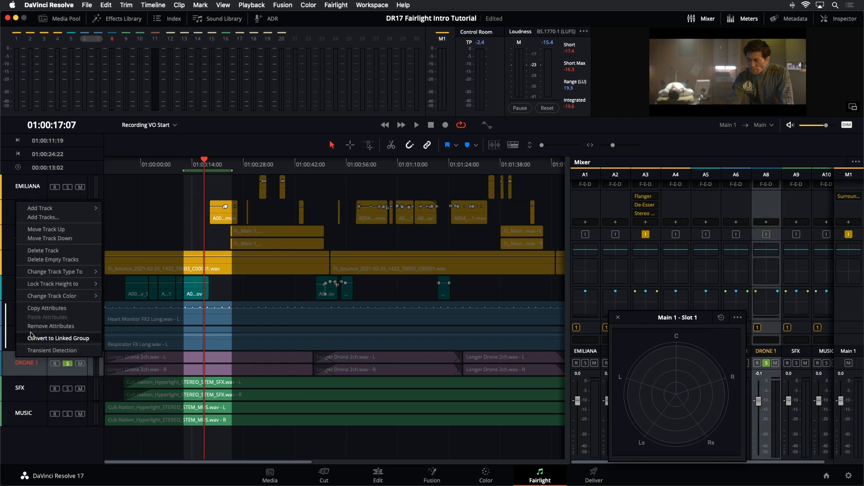
mouse_move(76, 271)
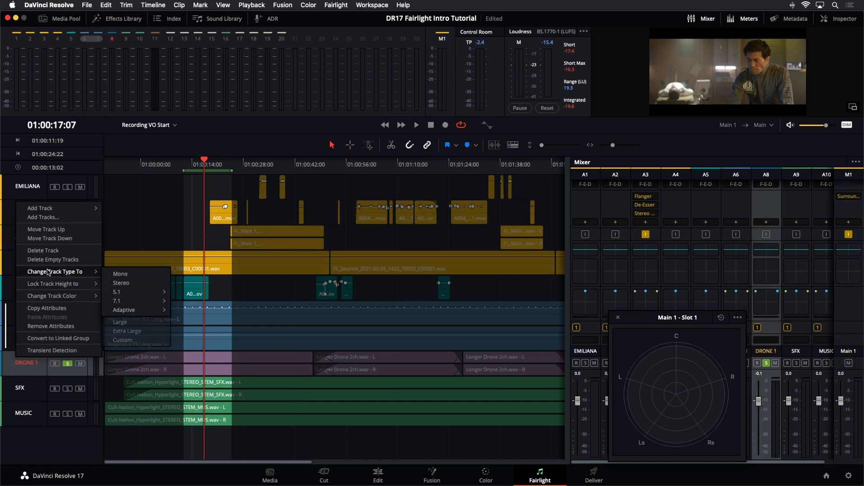
click(114, 274)
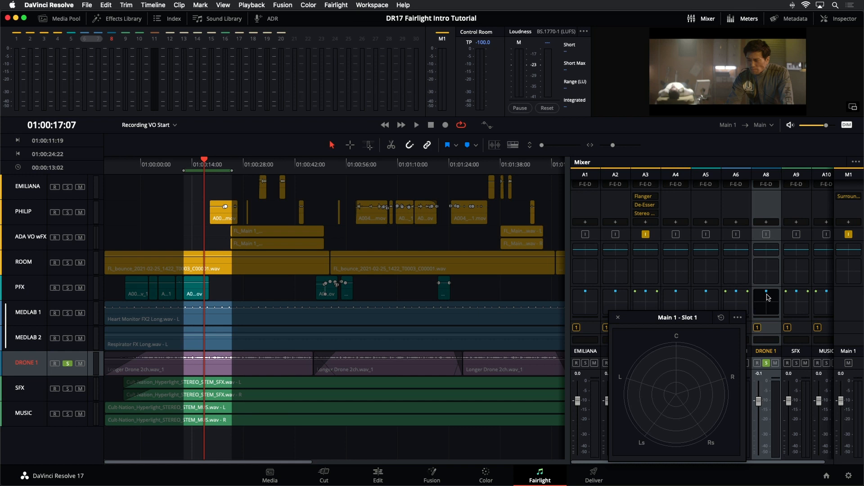
key(space)
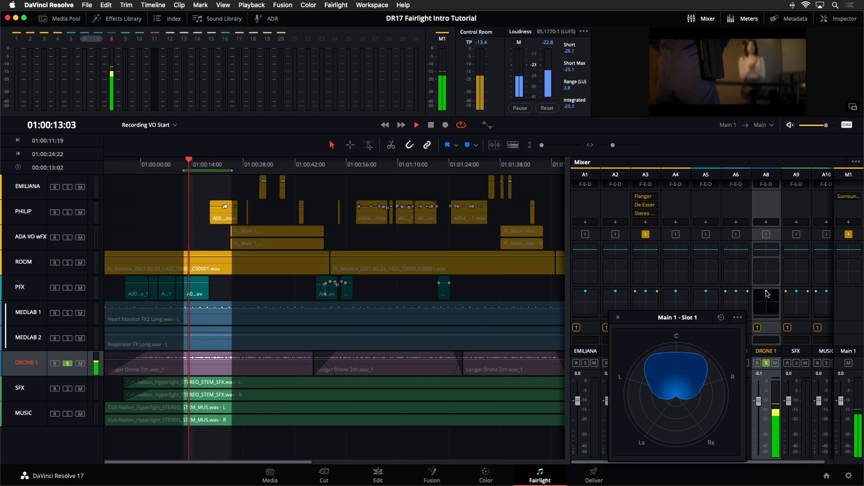
Step: Pan the mono DRONE 1 track left and back to front center during playback to examine the Surround Analyzer's response
drag(756, 291, 749, 290)
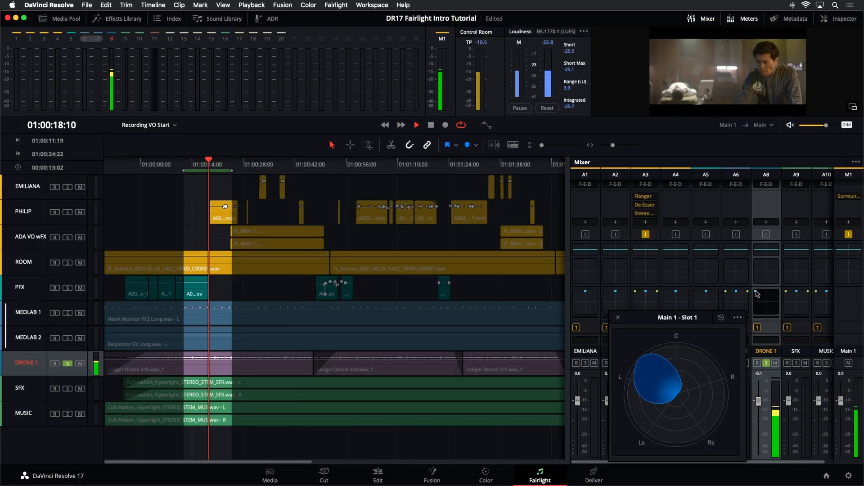
drag(758, 293, 791, 278)
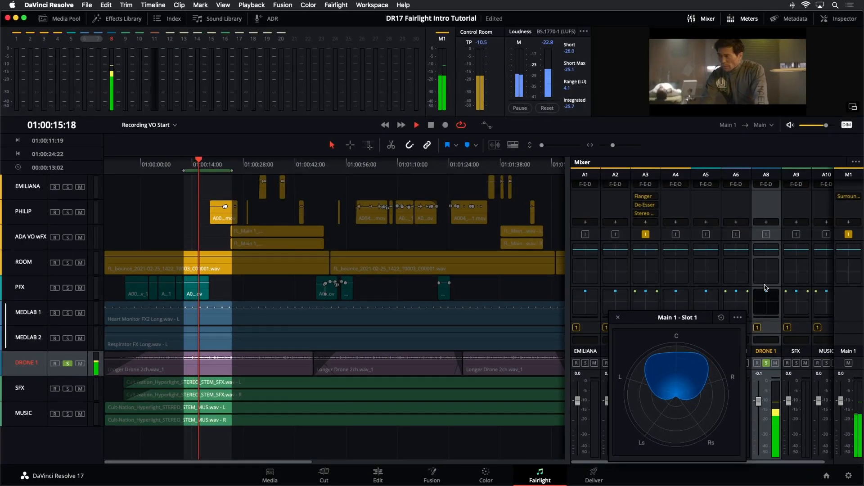
key(space)
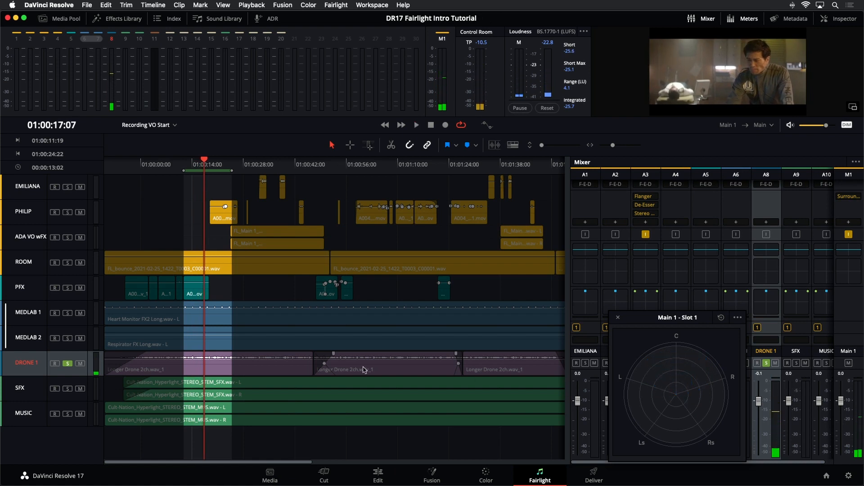
Step: Change the DRONE 1 track type to Stereo, play it briefly to check its levels, and close the Surround Analyzer
right_click(30, 366)
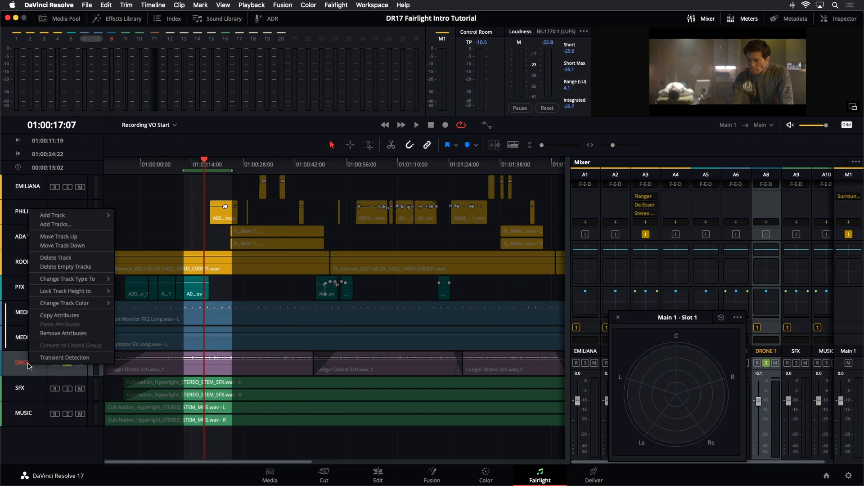
mouse_move(102, 280)
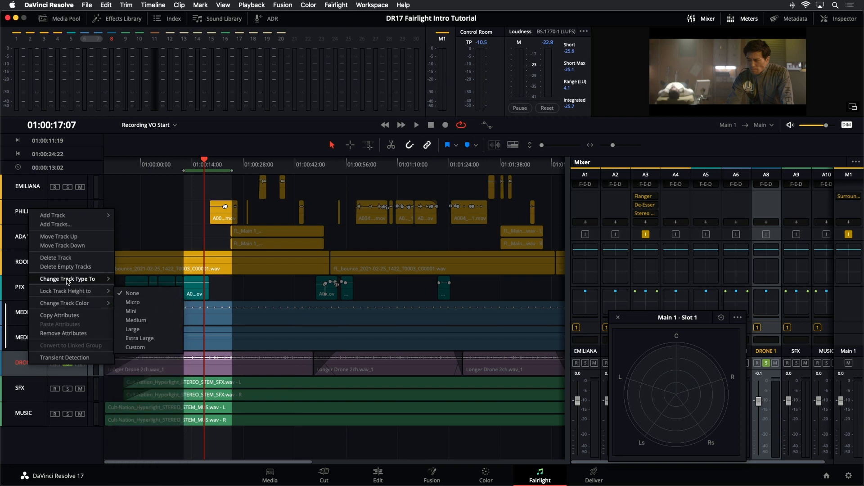
click(136, 290)
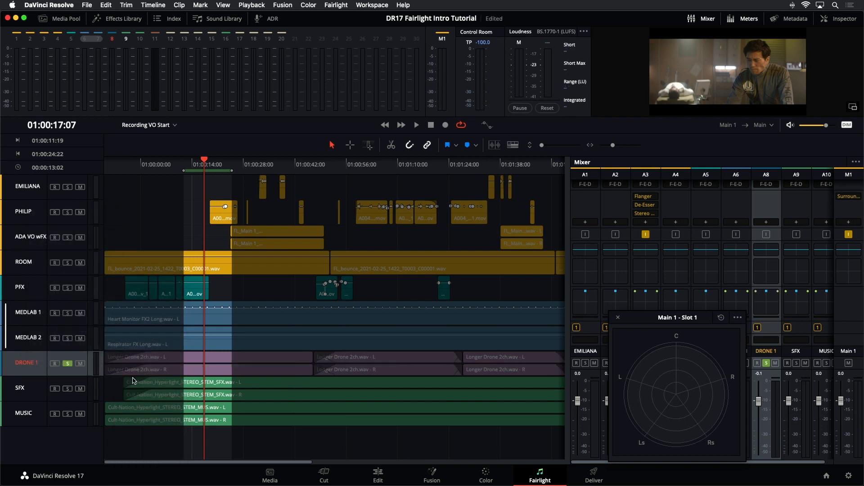
key(space)
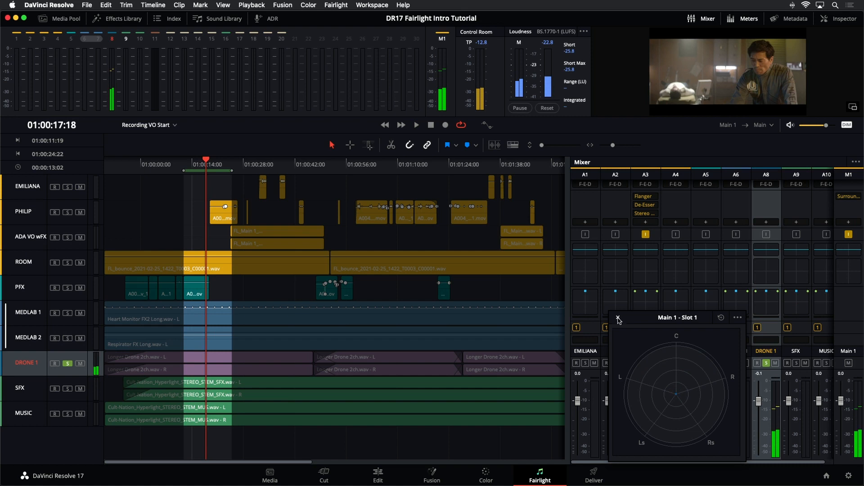
click(619, 318)
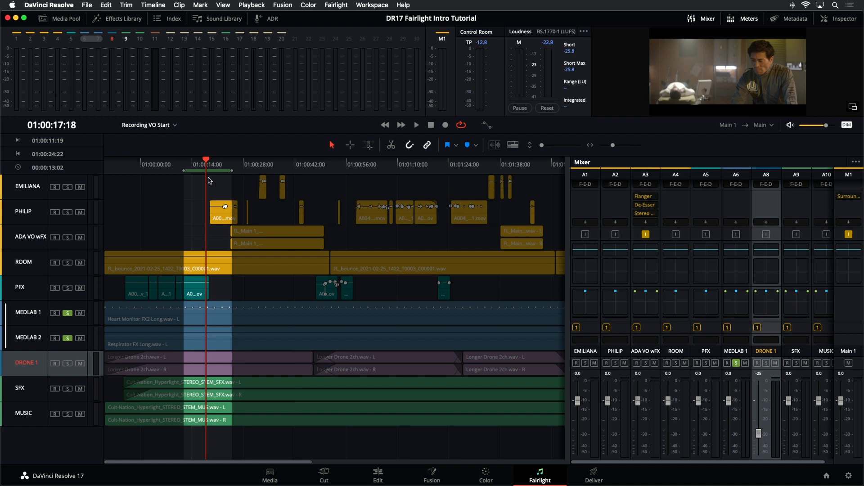
Step: Audition the soloed MEDLAB tracks over the loop range, and open MEDLAB 1's Audio Pan window beside its mixer fader
key(alt+slash)
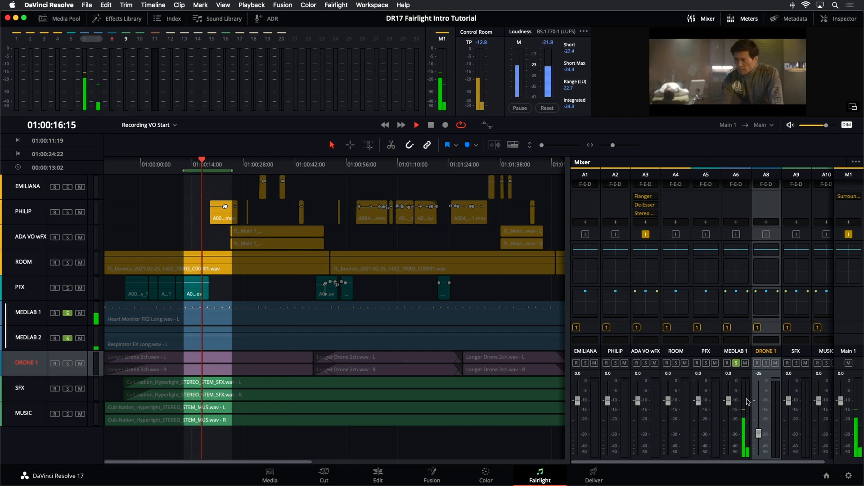
key(space)
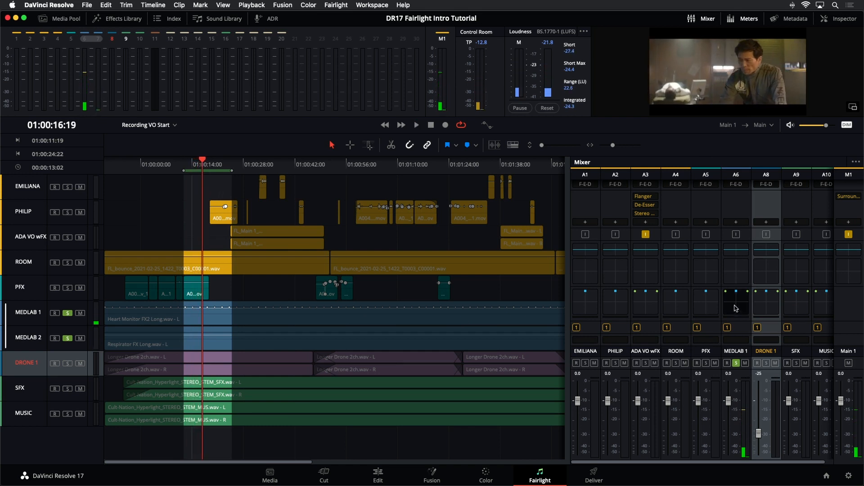
click(743, 329)
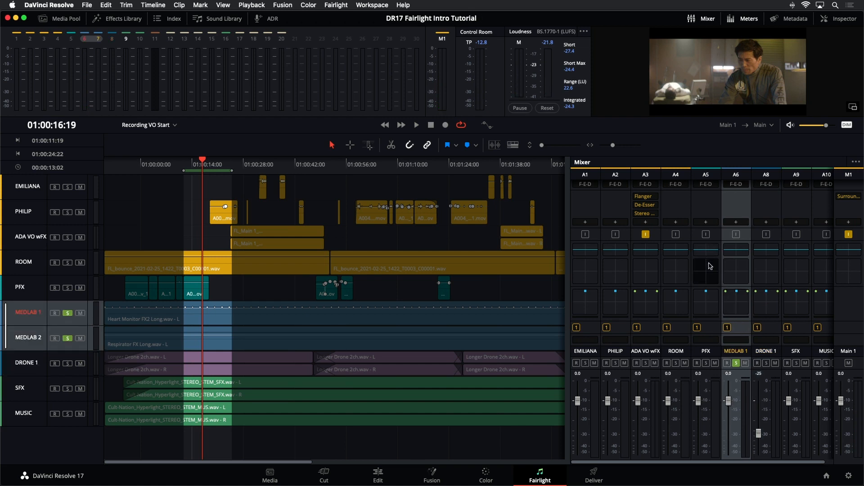
double_click(735, 304)
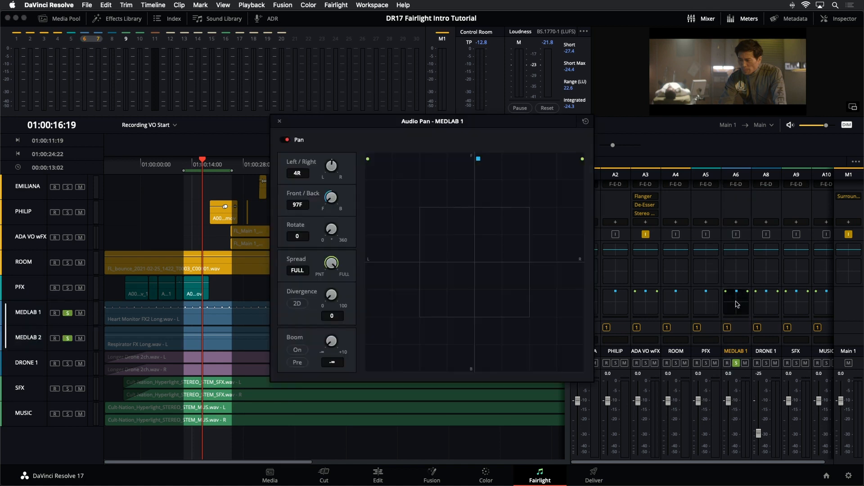
drag(504, 122, 484, 124)
drag(489, 195, 634, 215)
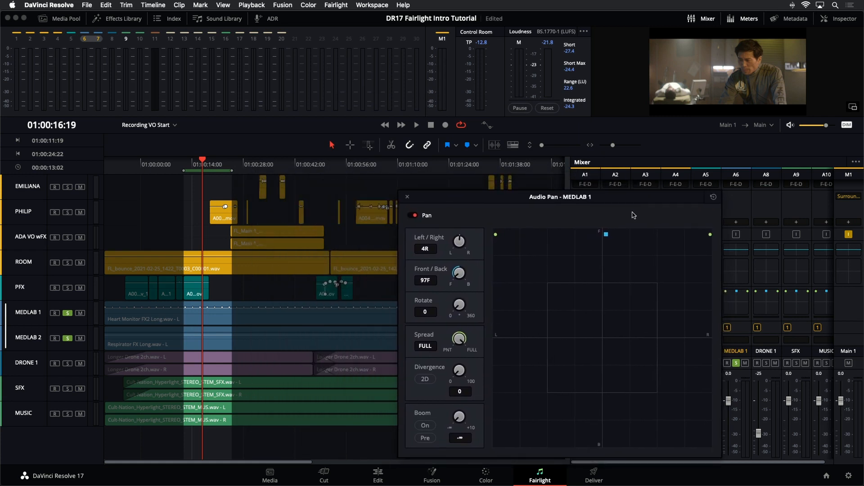
drag(502, 202, 495, 203)
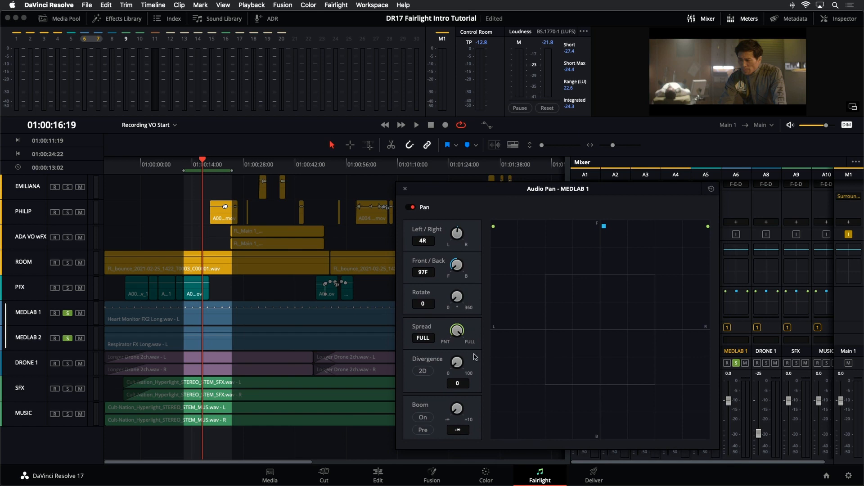
Step: Pan the MEDLAB group to 99L, 100F during playback, and return it to front center
key(space)
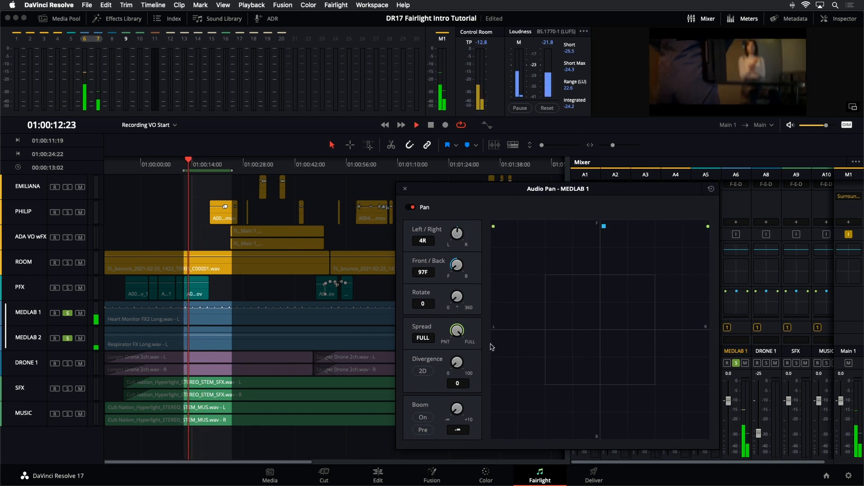
drag(604, 226, 526, 222)
key(space)
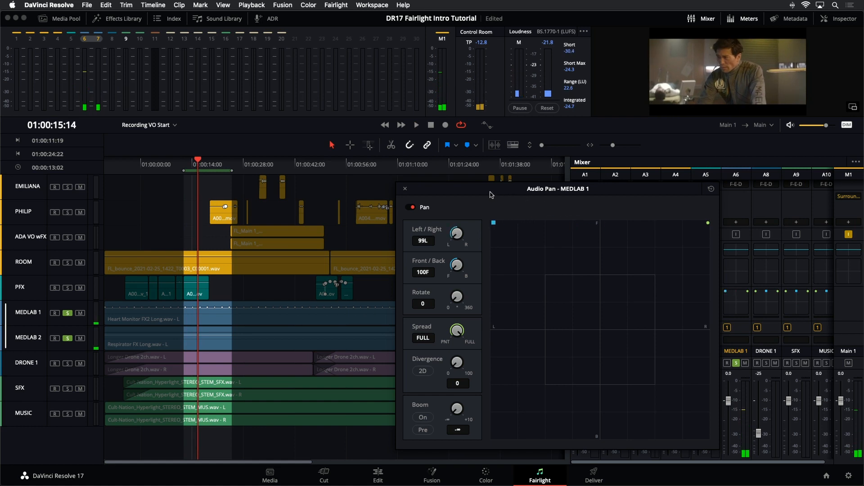
drag(542, 195, 603, 181)
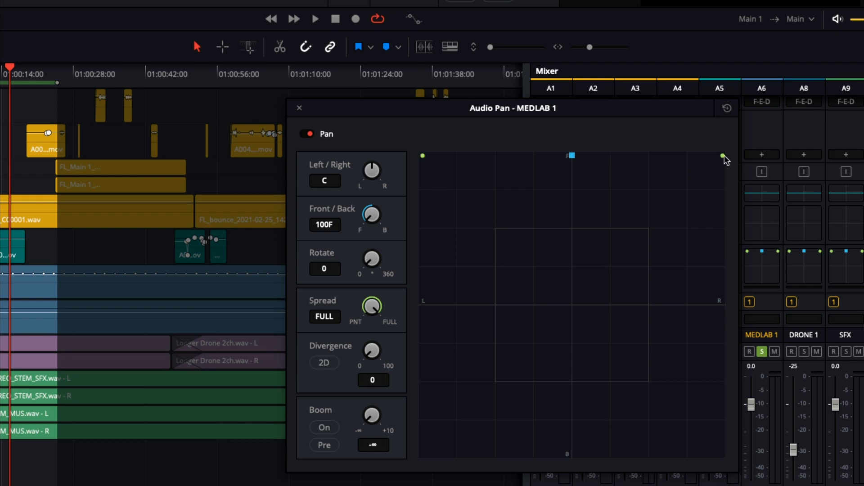
Step: Position the MEDLAB group's pan at 1L, 100F and collapse its Spread to PNT
drag(574, 157, 573, 130)
drag(381, 311, 192, 293)
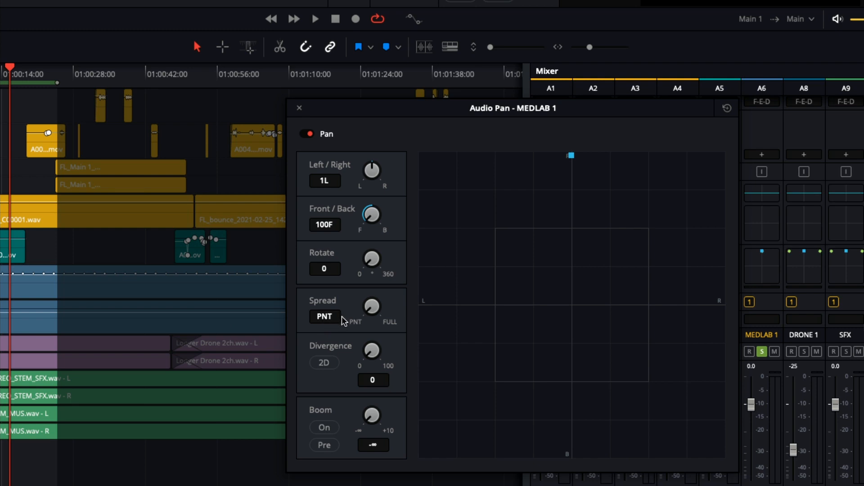
drag(372, 311, 416, 285)
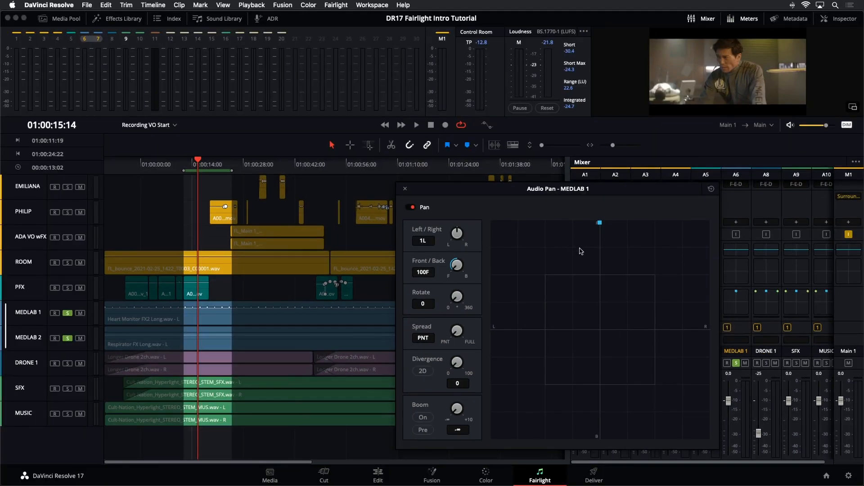
Step: Play the MEDLAB group while panning it to 54L, 100F and on to the room center at 1F, and save the project
key(space)
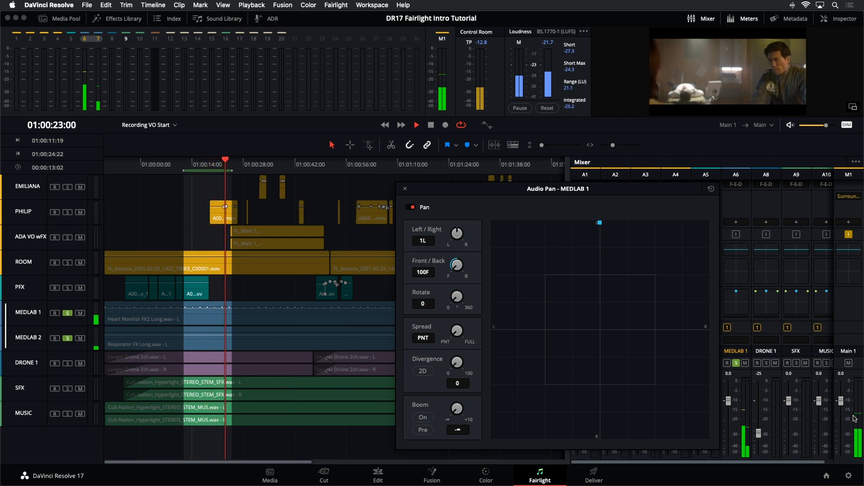
drag(597, 220, 541, 218)
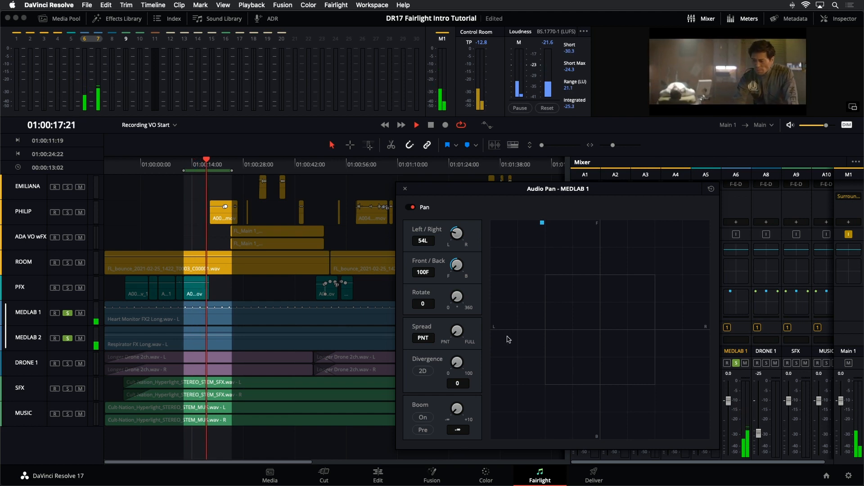
drag(542, 223, 600, 329)
key(space)
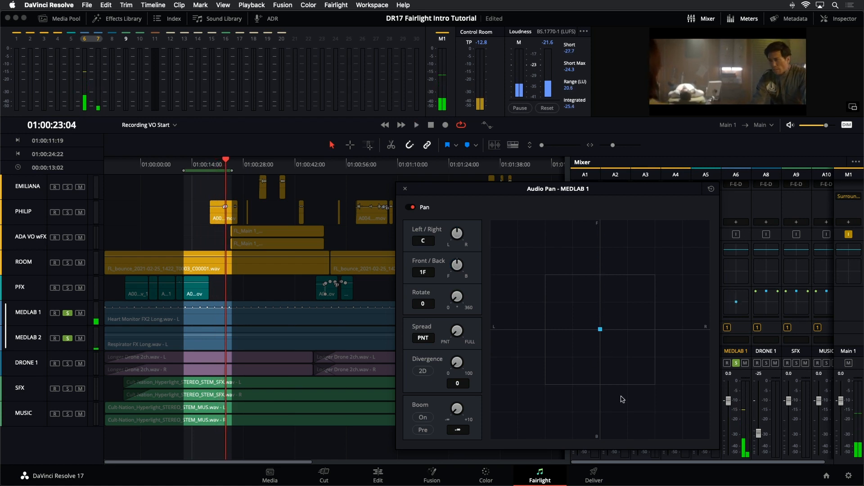
key(super+s)
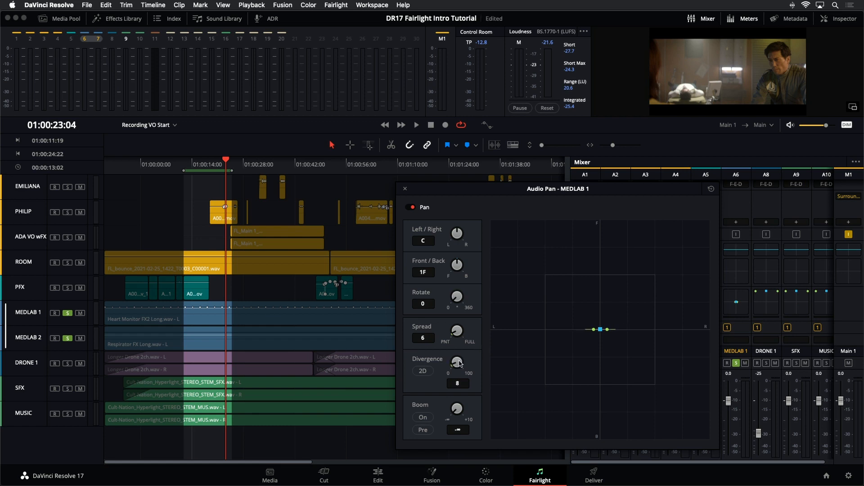
Step: Set the MEDLAB pan's Divergence to 12 in 2D, and audition the group at 54L, 88F before returning it to center
drag(459, 366, 496, 349)
click(423, 371)
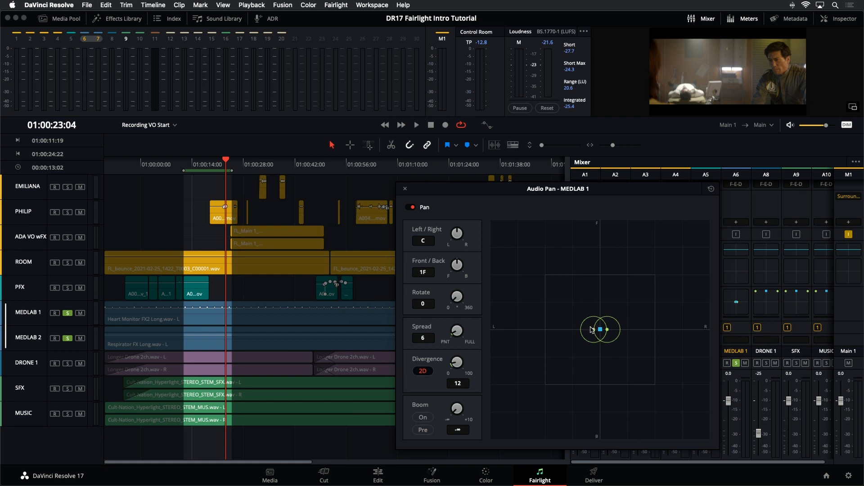
drag(601, 332, 542, 235)
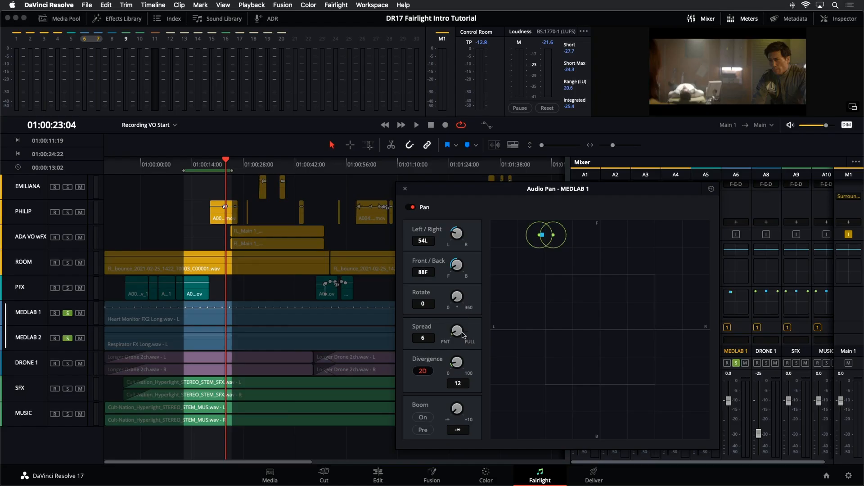
key(alt+slash)
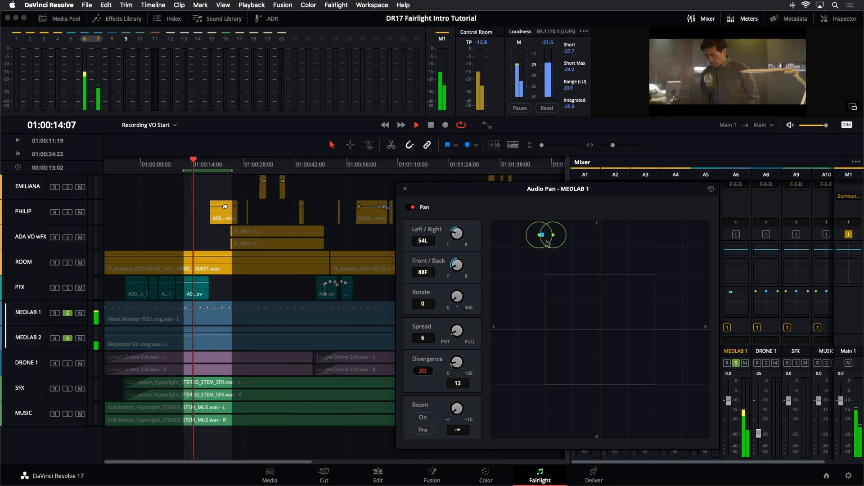
drag(542, 235, 602, 330)
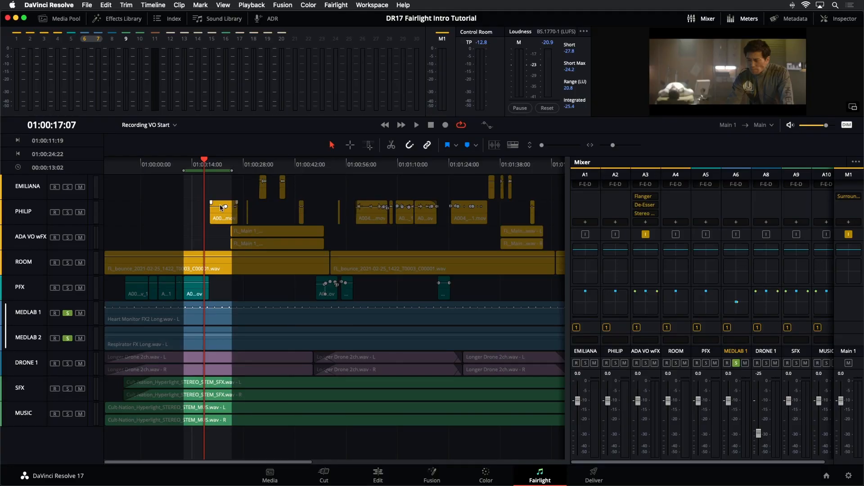
Step: Open the ADA VO wFX track's Stereo Width effect with the playhead at its first clip, and locate the effect among the Fairlight FX
click(221, 207)
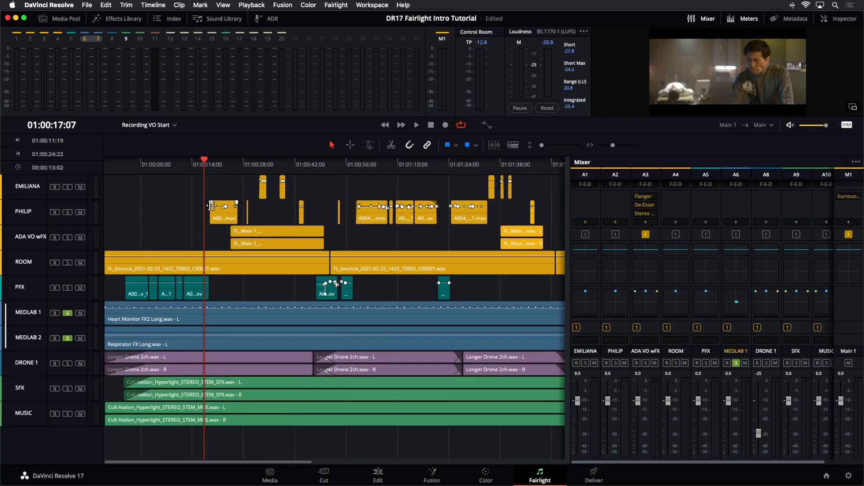
drag(234, 162, 232, 163)
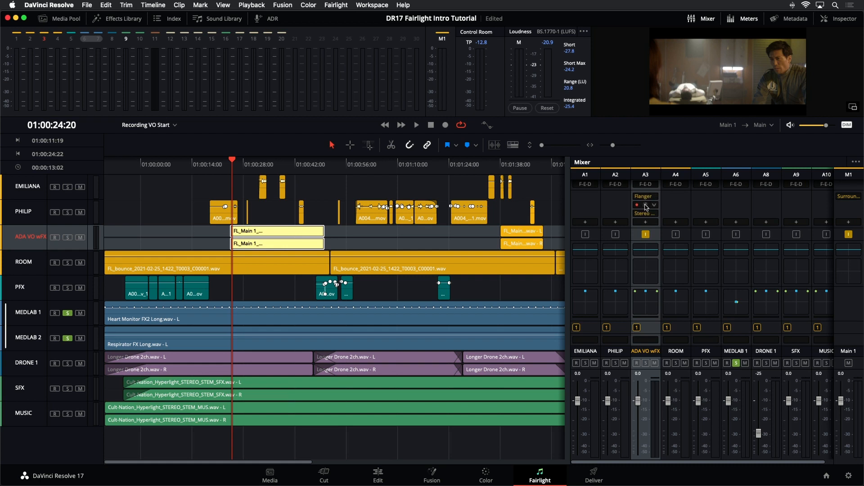
click(646, 215)
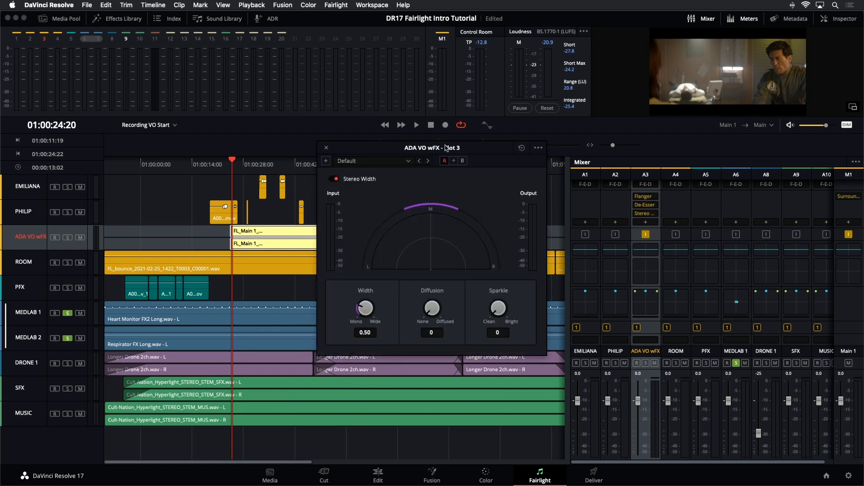
drag(431, 151, 444, 168)
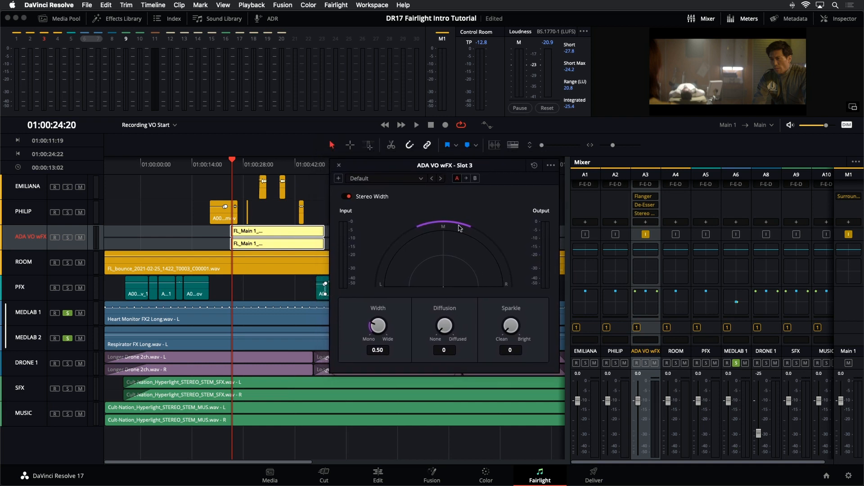
click(122, 17)
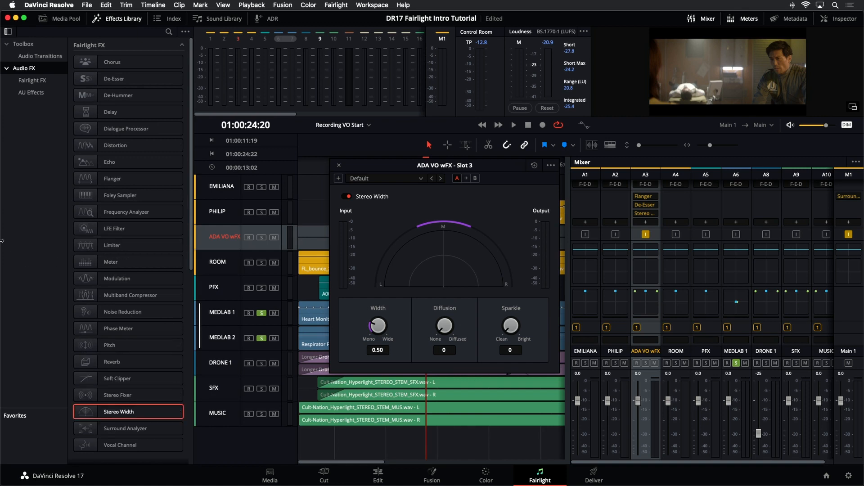
click(129, 19)
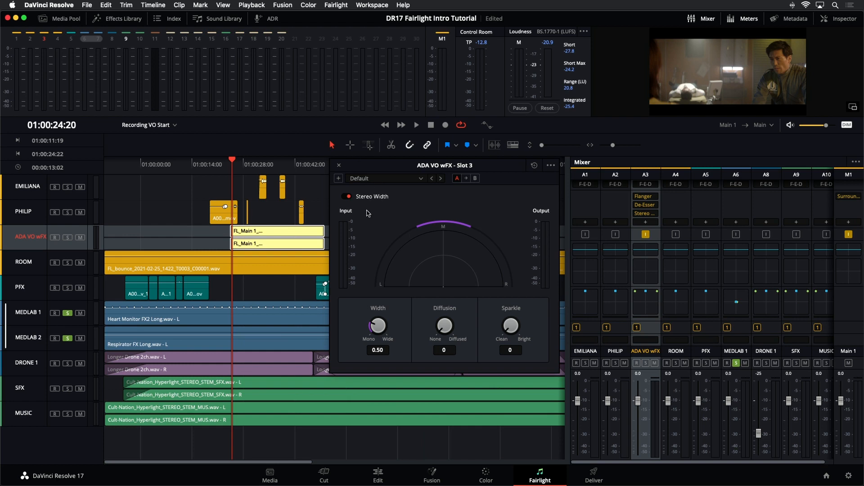
Step: Range-select the first ADA VO wFX clip and enlarge the track's height to show its waveforms
click(350, 145)
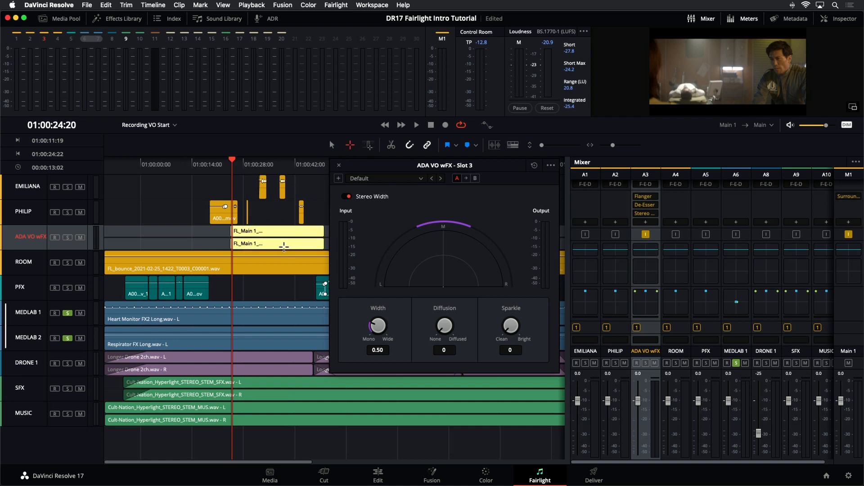
double_click(282, 245)
drag(75, 251, 76, 324)
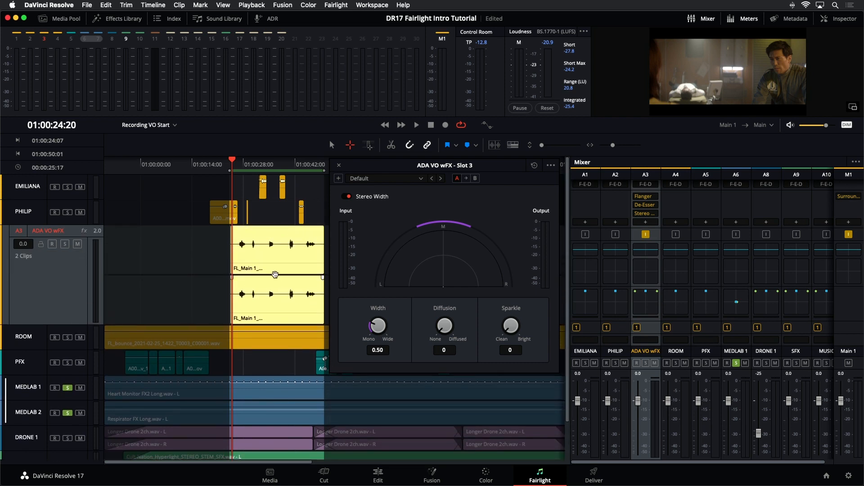
Step: Unsolo MEDLAB 1 and MEDLAB 2, solo ADA VO wFX, and audition its first clip through the Stereo Width effect
click(67, 388)
click(67, 413)
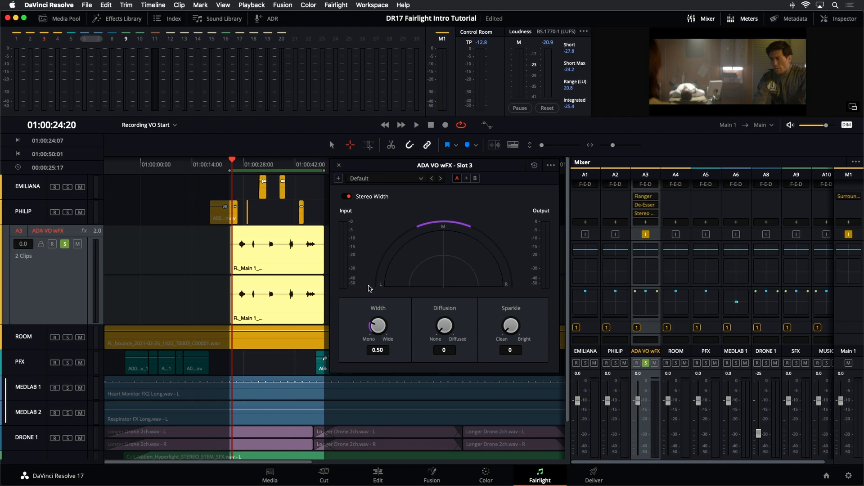
key(space)
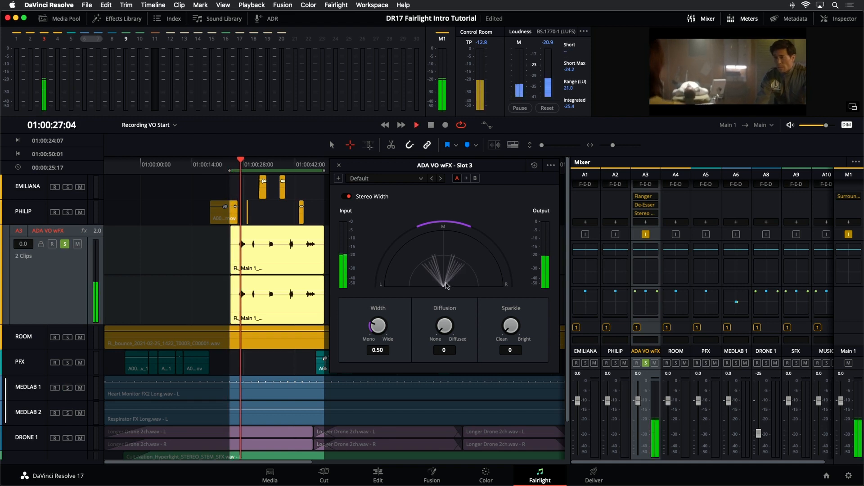
key(space)
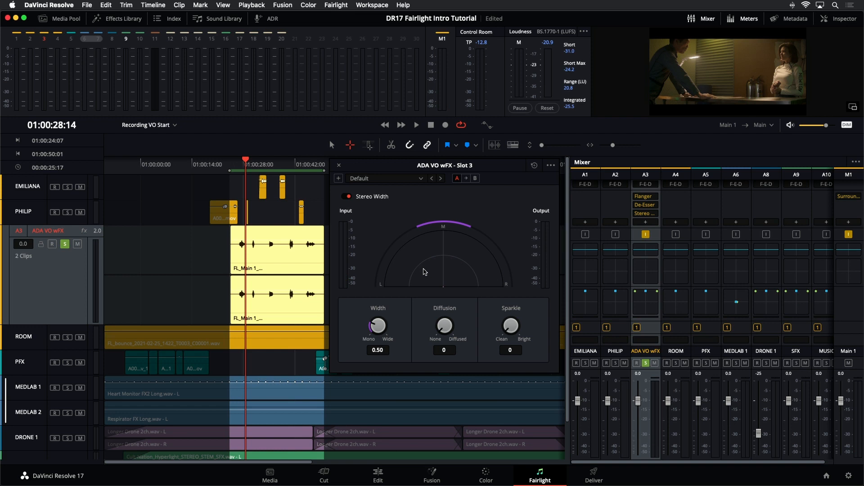
Step: Audition the ADA VO wFX clip with Stereo Width's Width at 0 and at 2, and settle on 0.75
drag(377, 327, 363, 332)
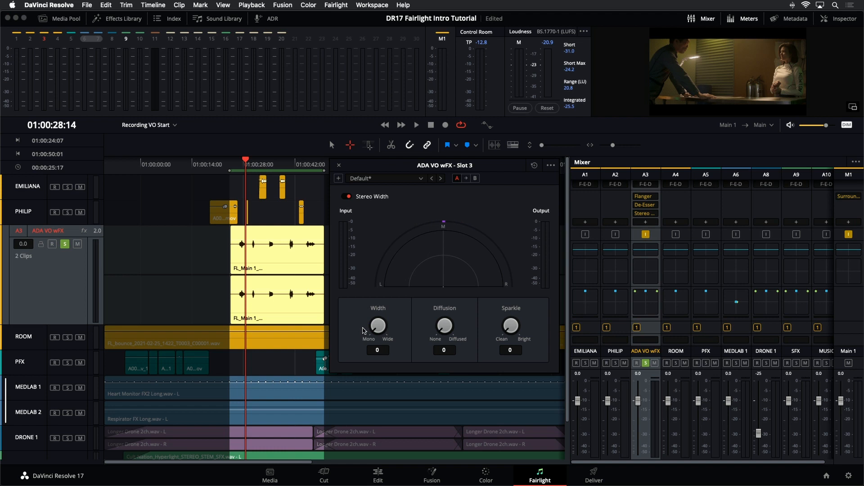
key(space)
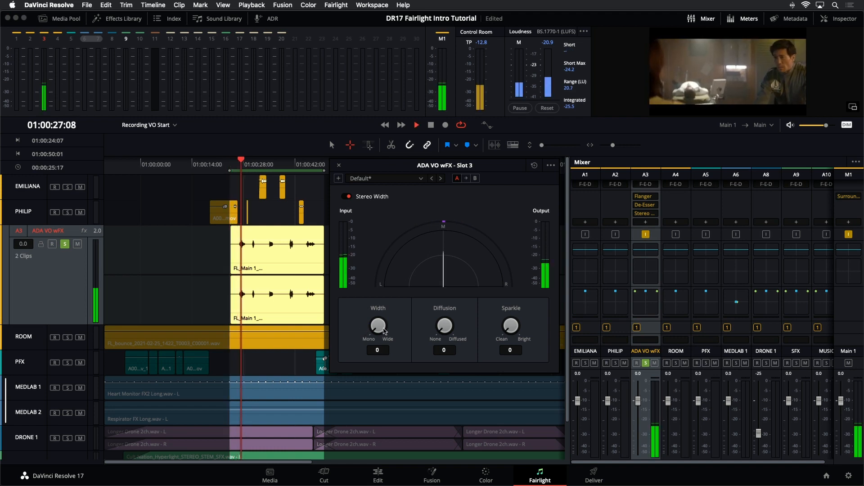
drag(380, 326, 504, 297)
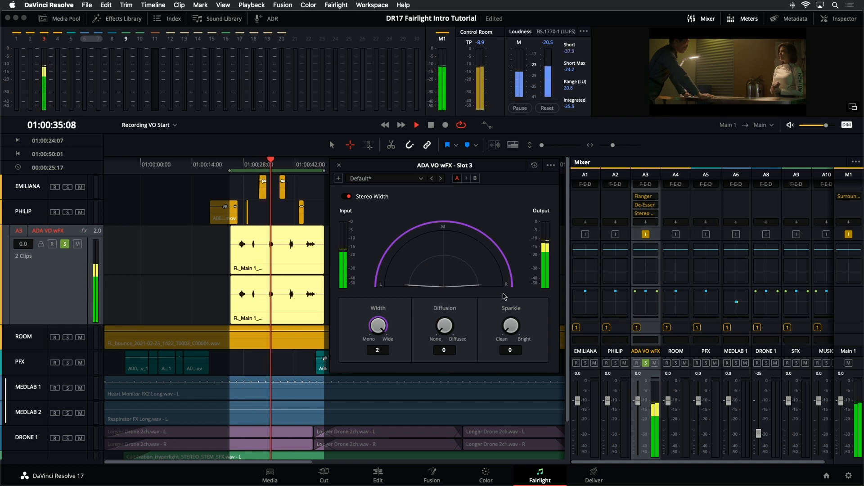
key(space)
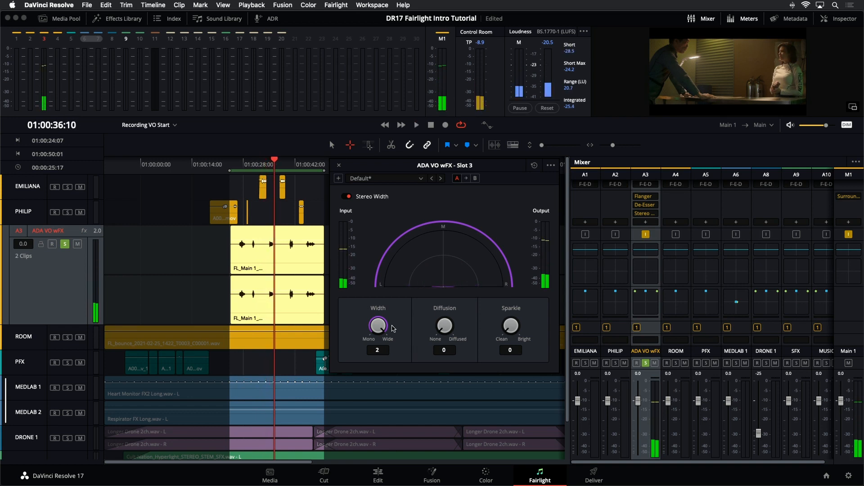
drag(368, 327, 324, 325)
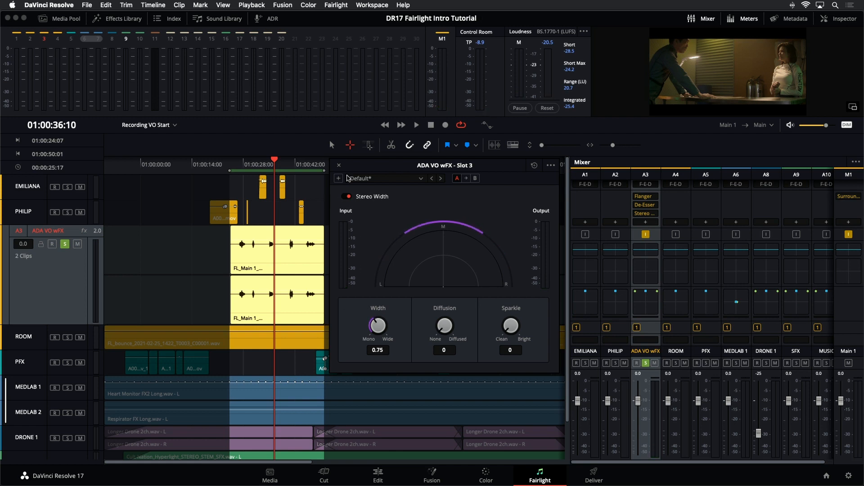
click(339, 165)
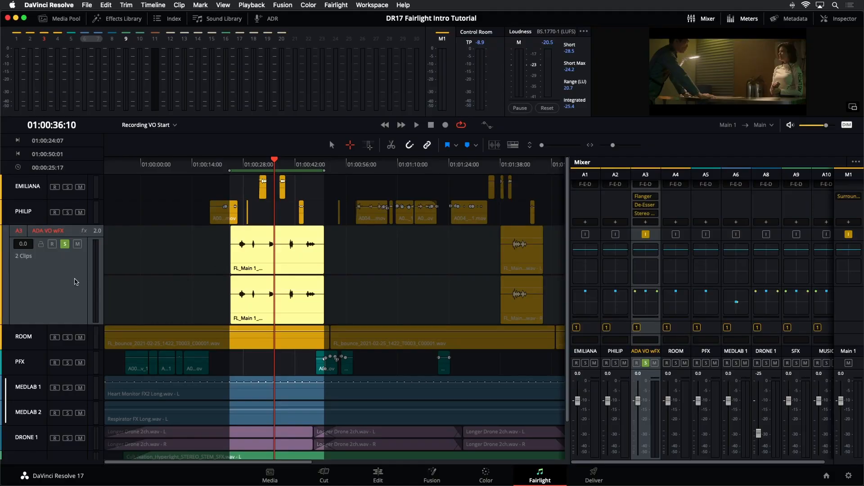
Step: Clear the range around the first ADA VO wFX clip and shrink the tracks to fit the whole timeline
click(108, 268)
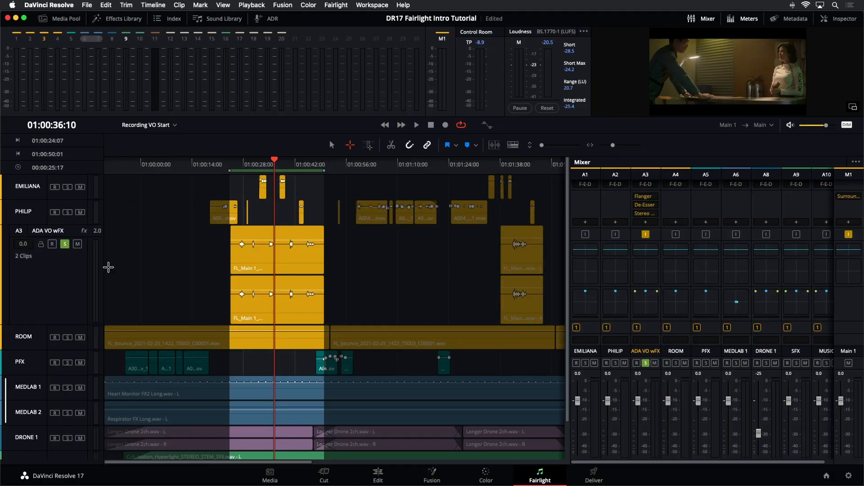
click(150, 253)
click(395, 270)
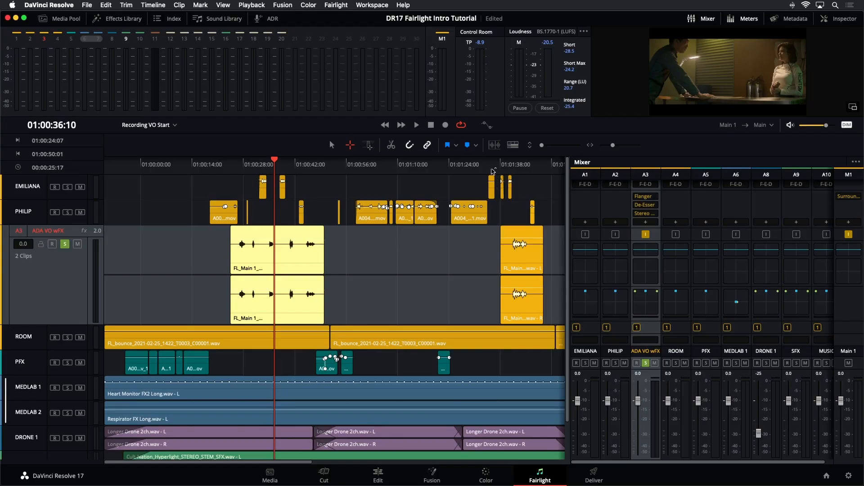
drag(542, 146, 540, 146)
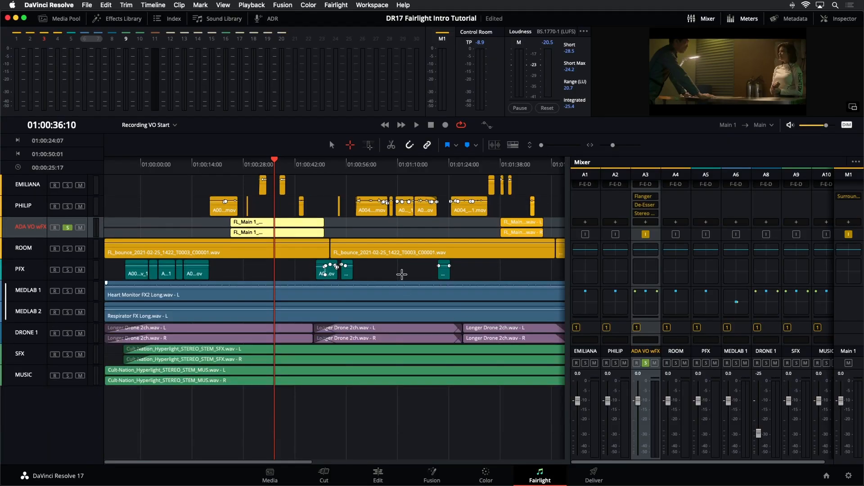
click(402, 267)
scroll(401, 268, down, 2)
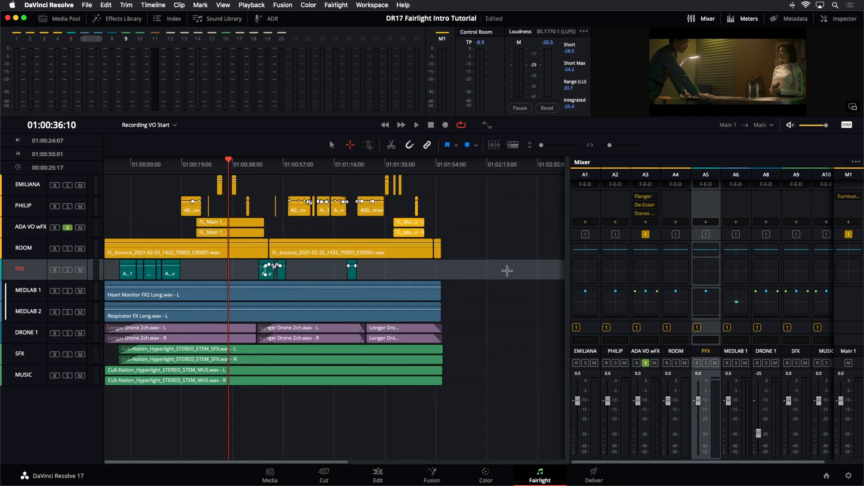
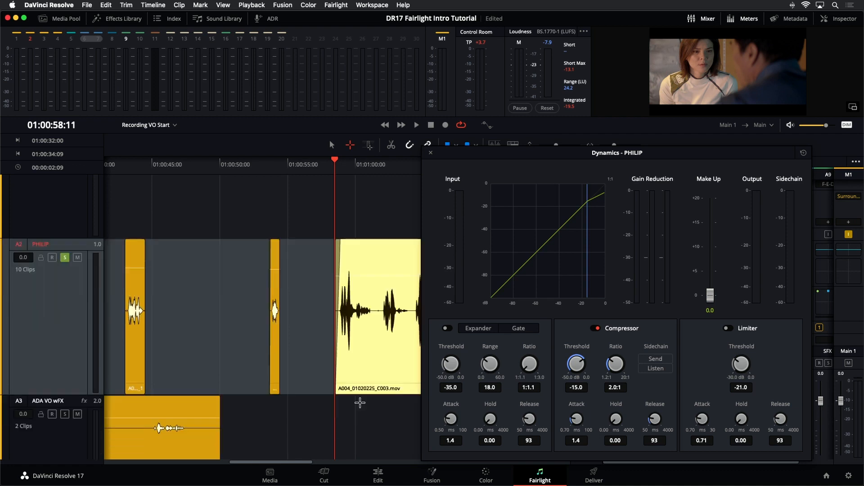
Step: Range-select the PHILIP track's A004_01020225_C003.mov clip, with the playhead just before it and the Dynamics window open
drag(298, 462, 319, 462)
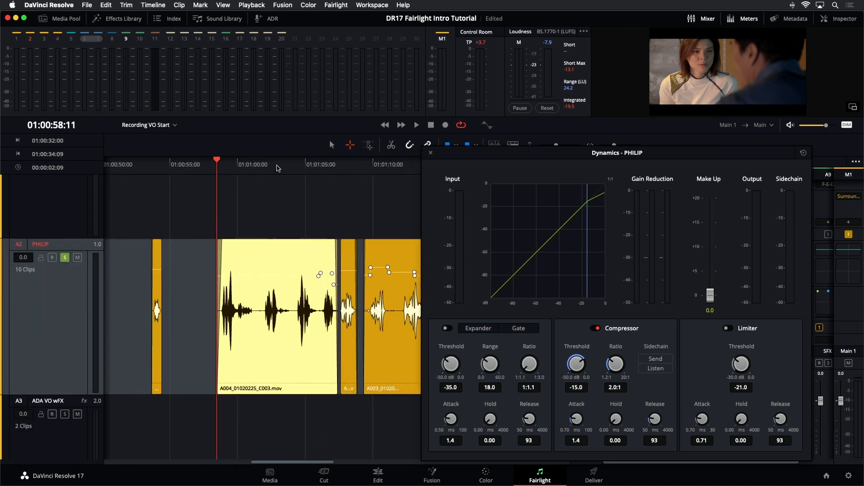
click(273, 166)
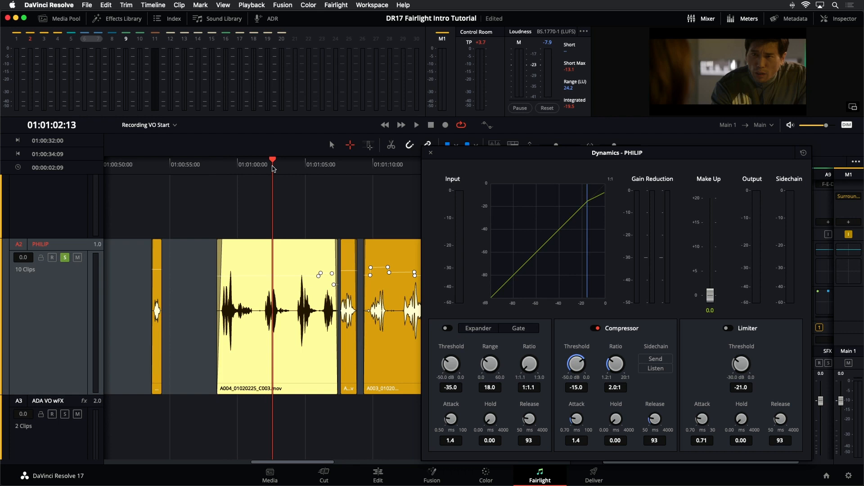
key(super+equal)
key(super+equal)
key(super+equal)
key(super+equal)
key(super+equal)
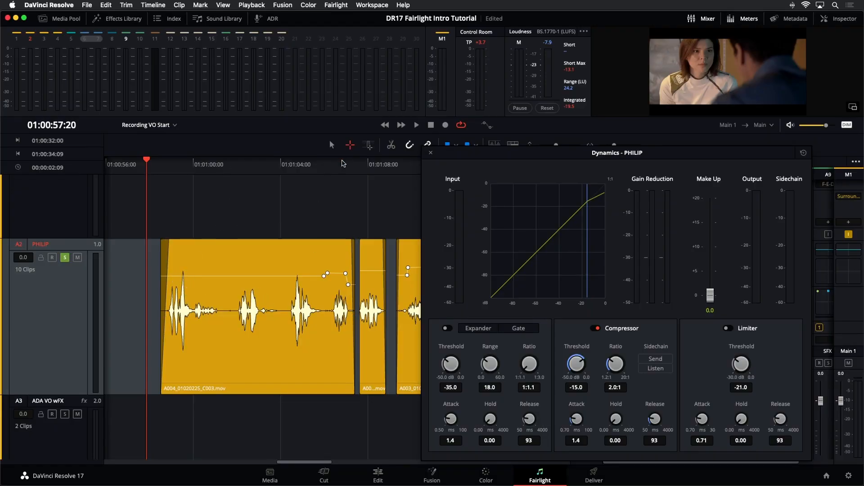
click(296, 370)
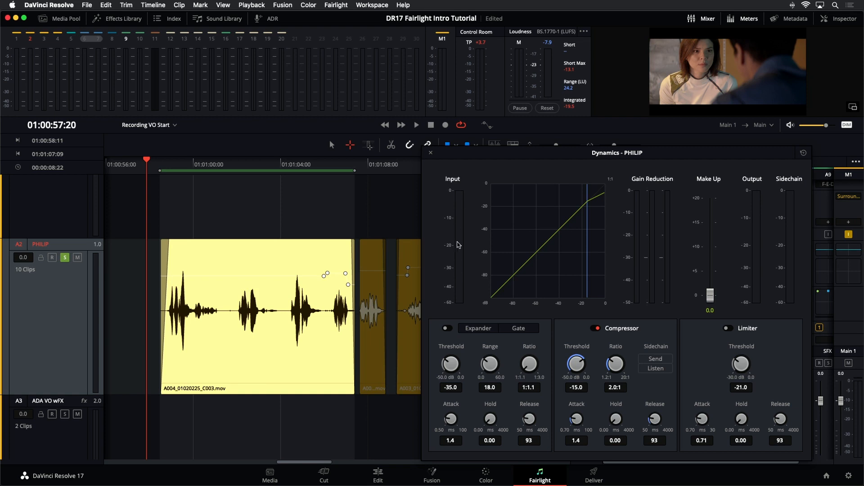
Step: Play the selected PHILIP clip several times and check its peaks on the Dynamics Input meter
key(space)
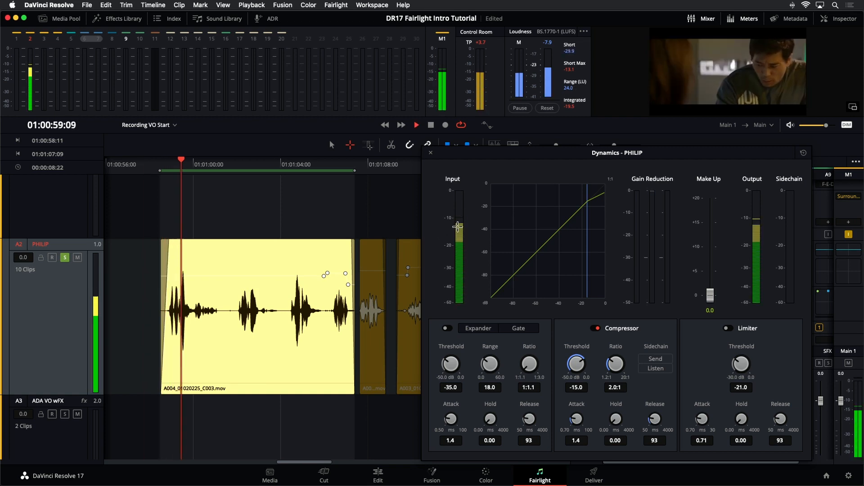
key(space)
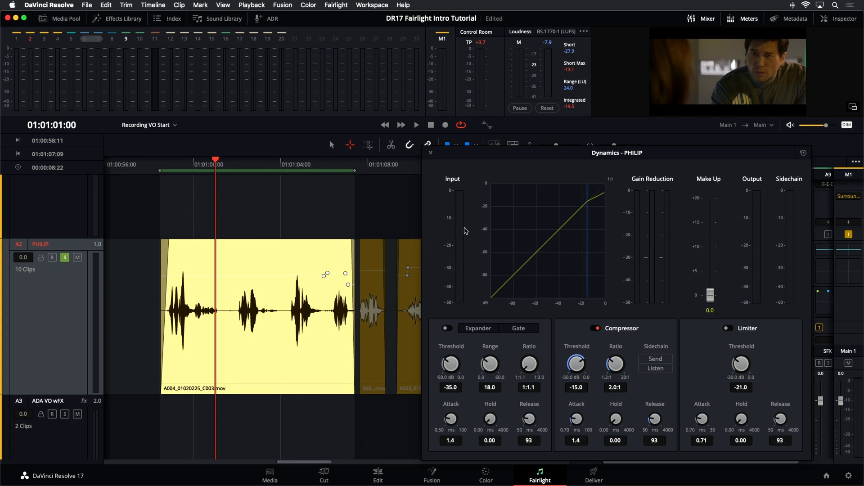
key(space)
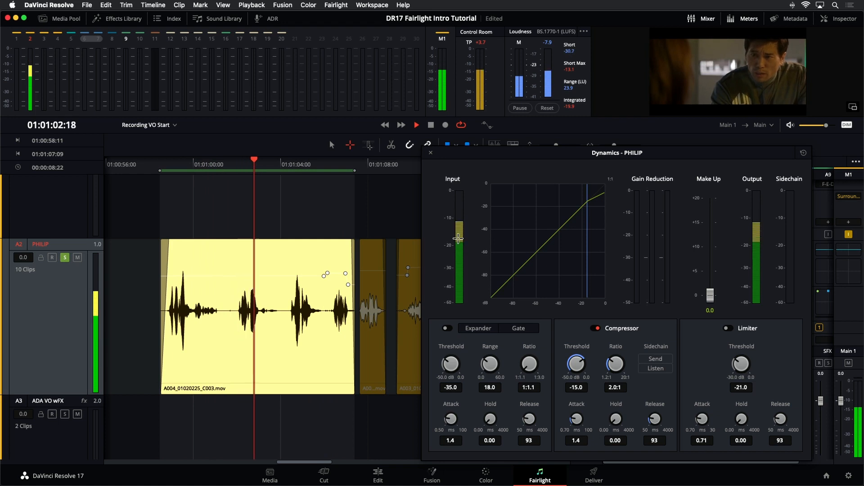
key(space)
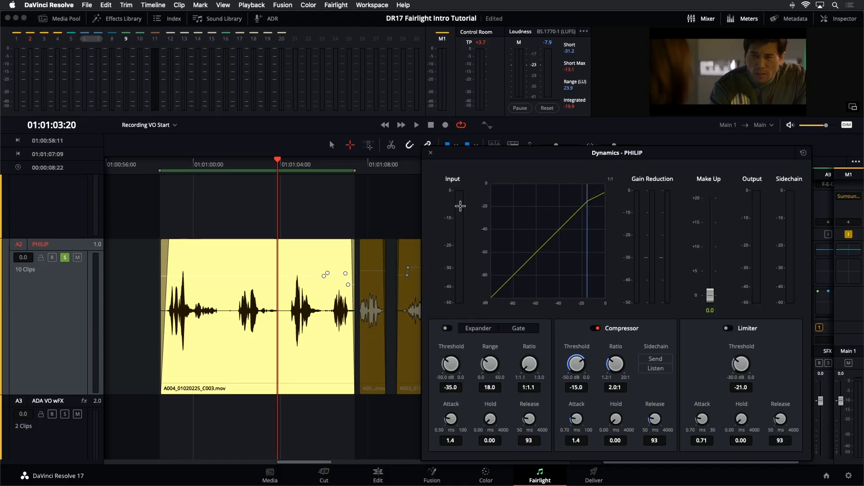
key(space)
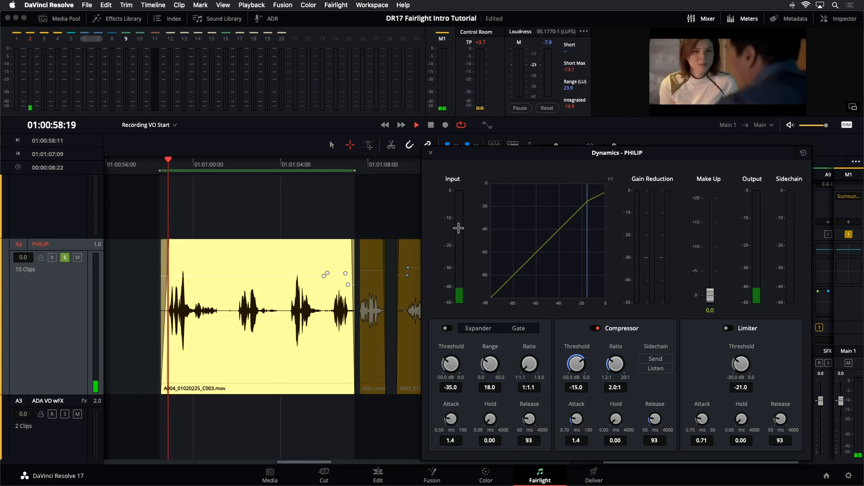
key(space)
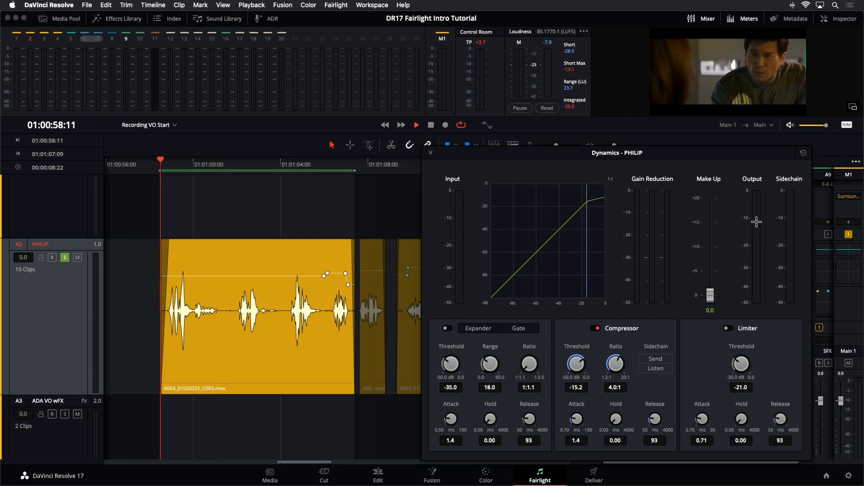
Step: Audition the compressed PHILIP clip while trying a higher Make Up gain, and close the Dynamics window
key(space)
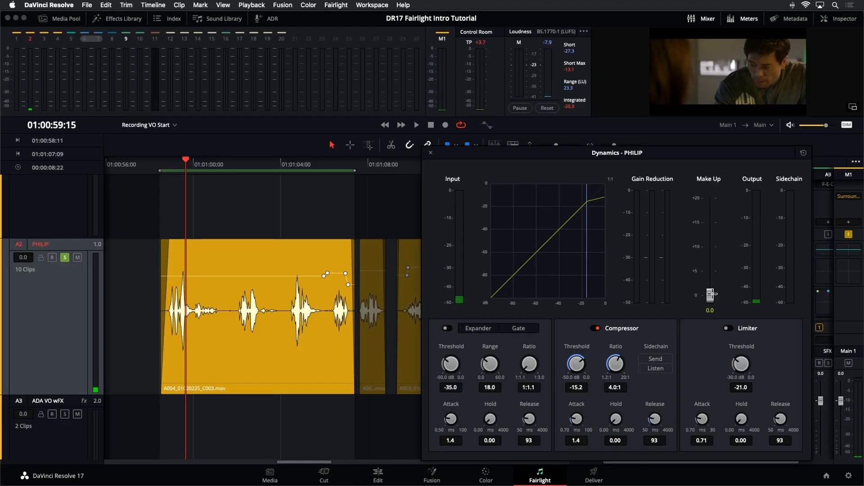
drag(710, 296, 711, 270)
key(space)
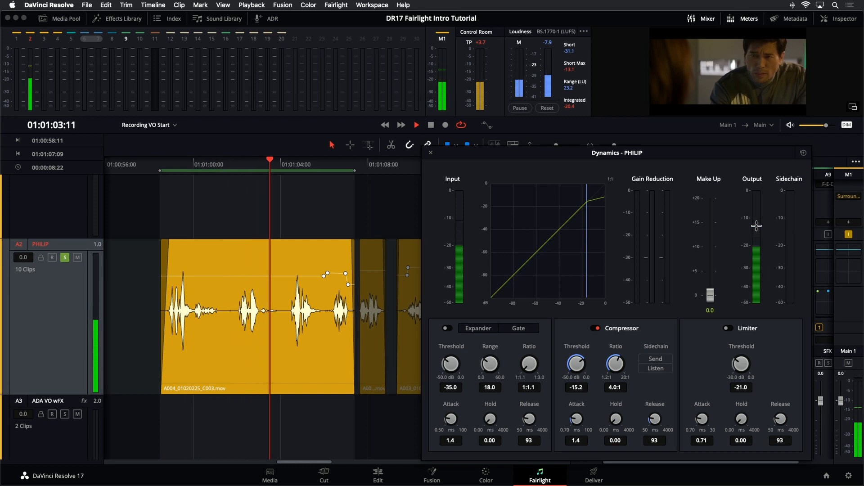
key(space)
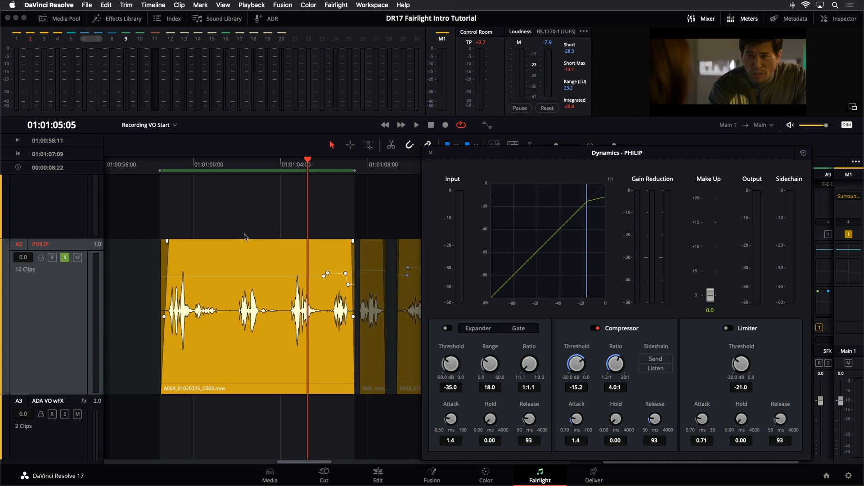
click(431, 154)
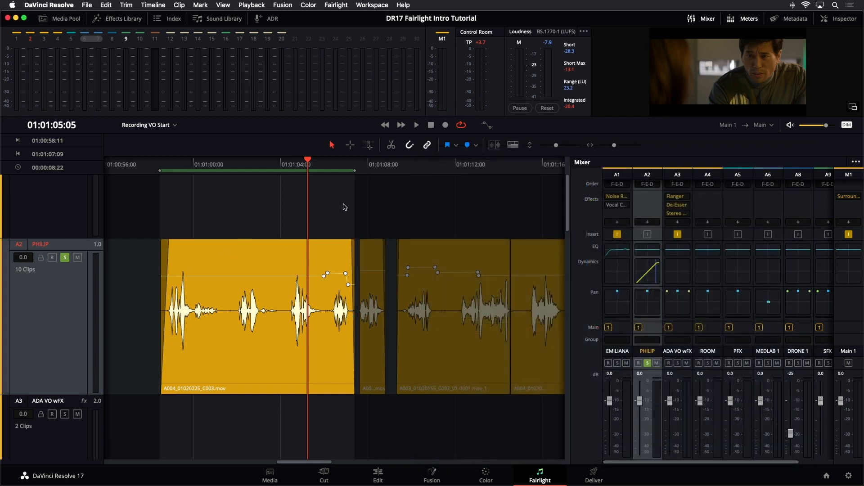
Step: Clear the range and selection on the PHILIP clip, and fit the whole timeline with shorter tracks
key(alt+x)
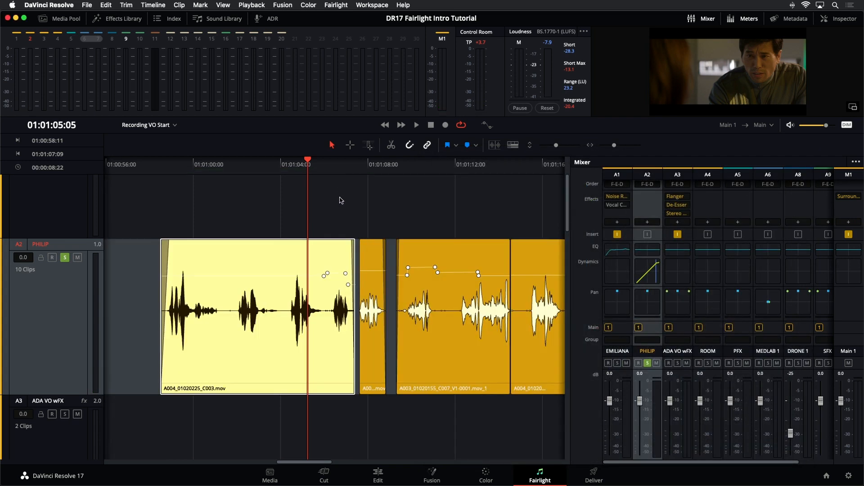
click(341, 201)
key(shift+z)
drag(557, 148, 543, 145)
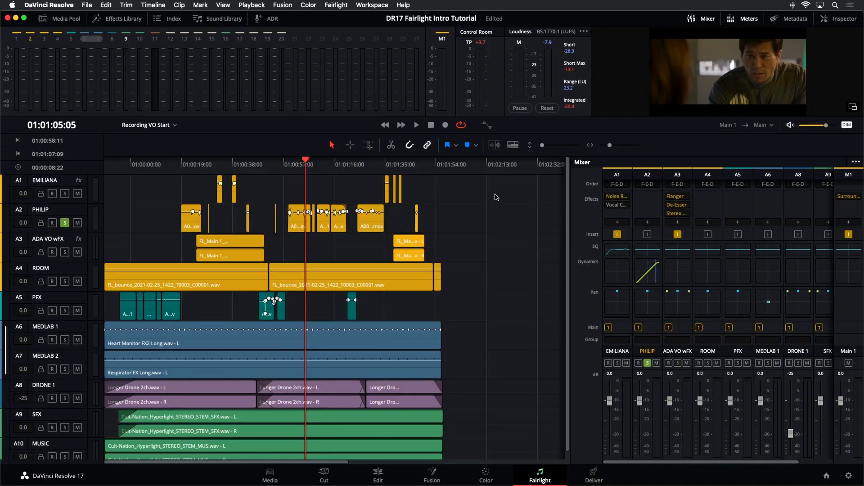
Step: Check the PHILIP channel's processing order choices for FX, EQ and Dynamics, and widen the Mixer to show channels A1 to A10
scroll(658, 246, up, 1)
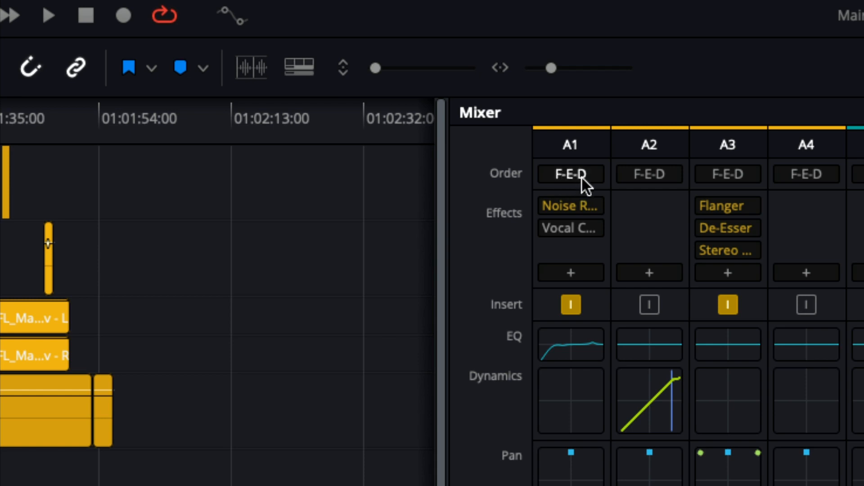
click(635, 180)
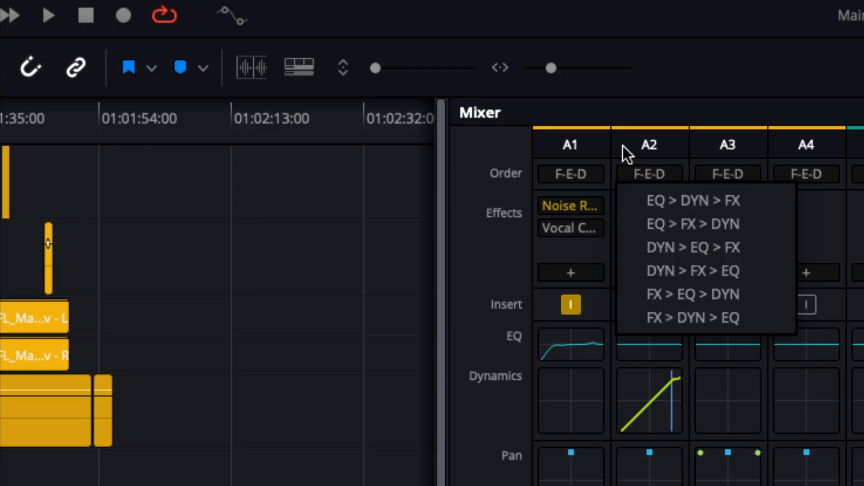
click(645, 170)
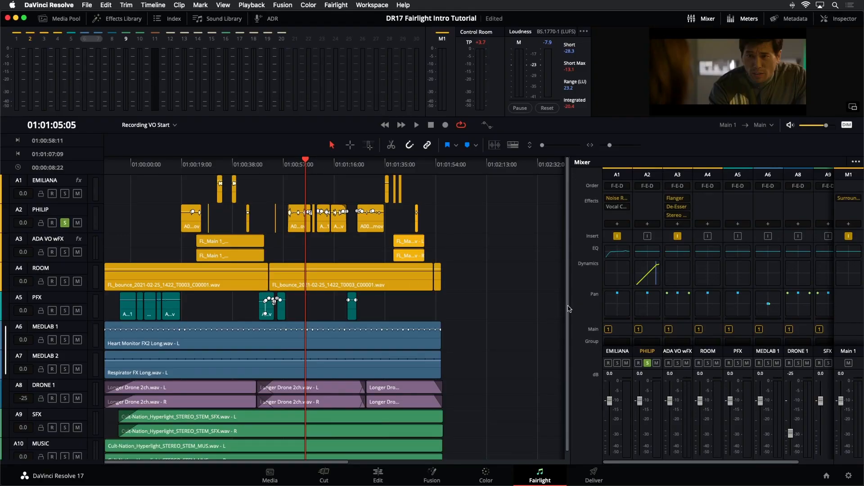
drag(569, 306, 530, 305)
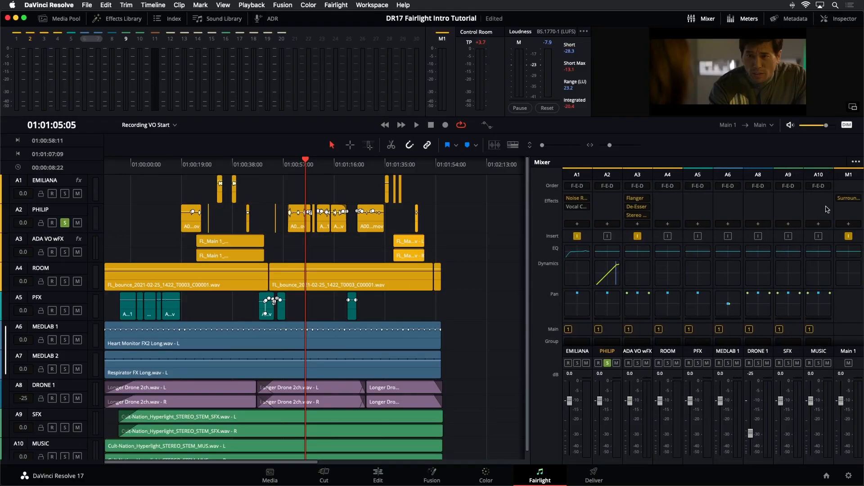
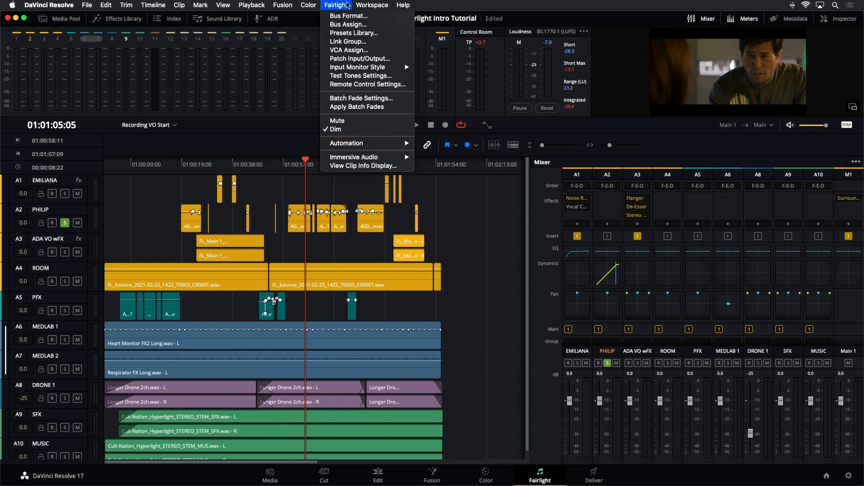
Step: Add a second Main bus in Bus Format, name it M&E, and set it to Stereo format with the Green color
click(327, 17)
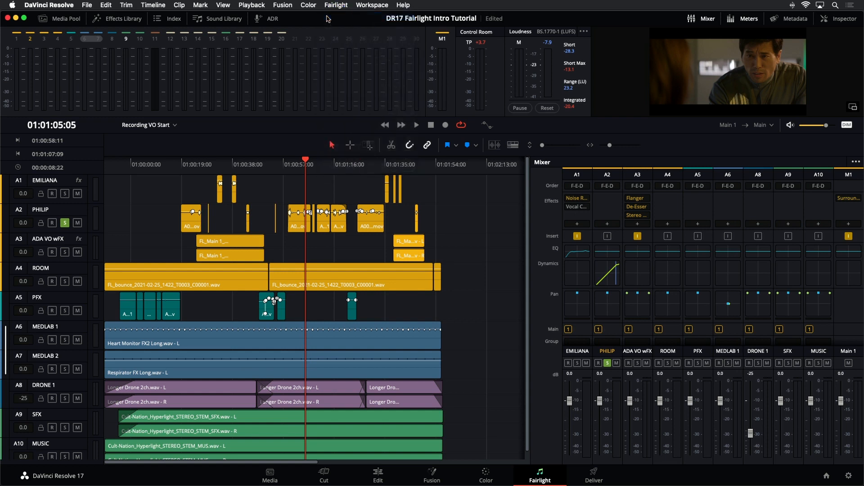
drag(395, 115, 383, 143)
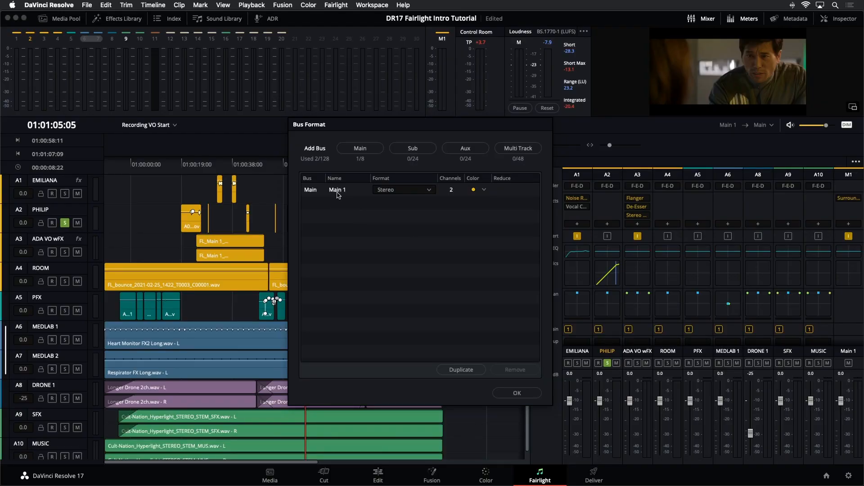
click(376, 153)
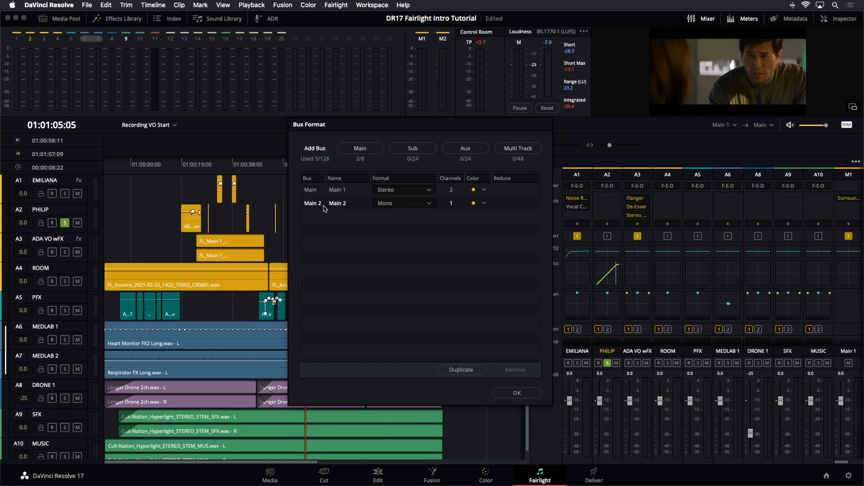
double_click(338, 203)
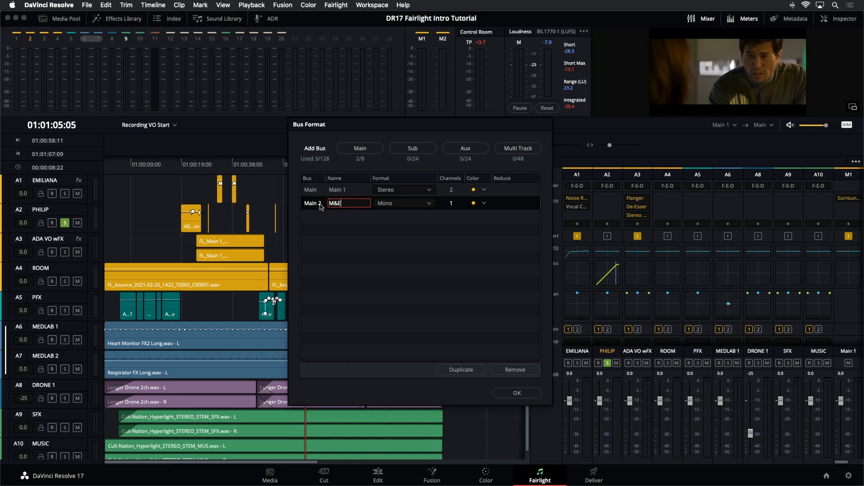
key(Return)
click(407, 203)
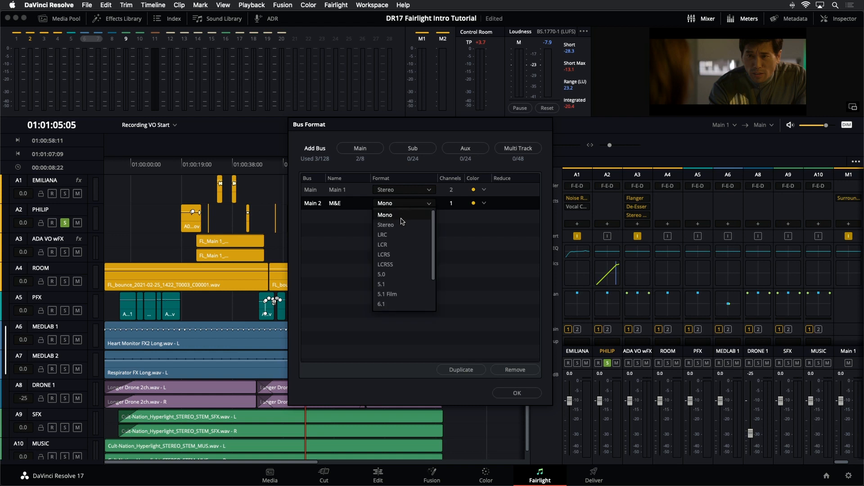
click(402, 215)
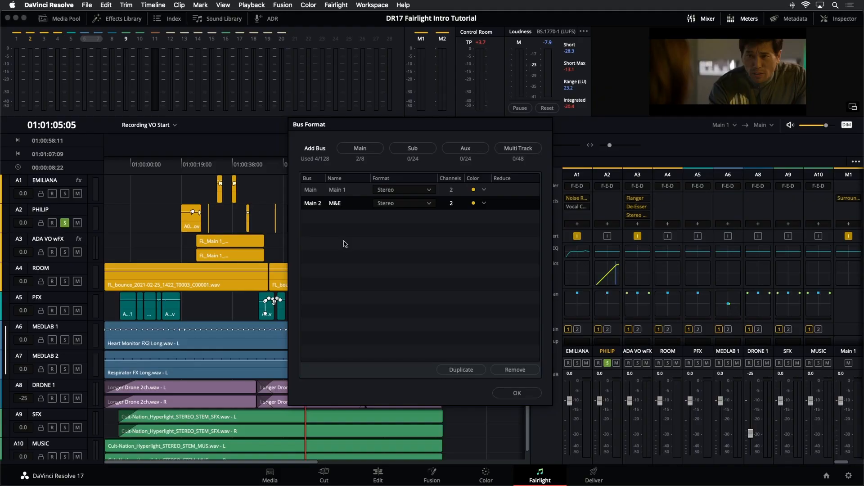
click(485, 203)
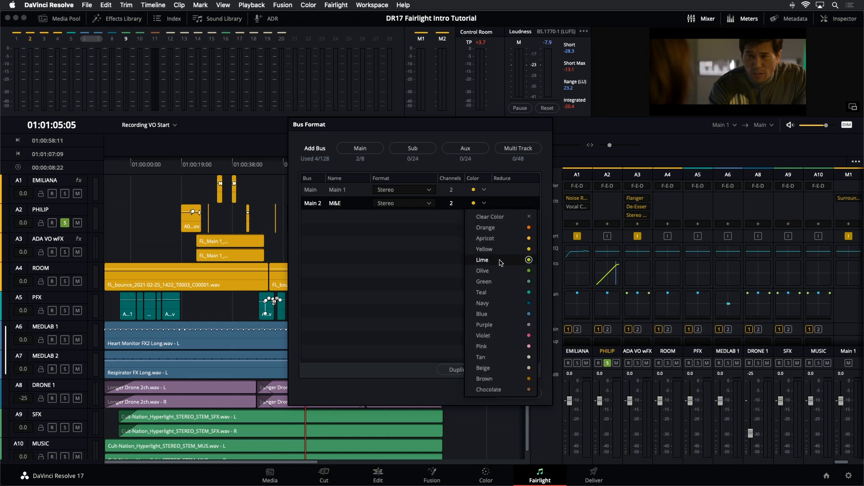
click(502, 280)
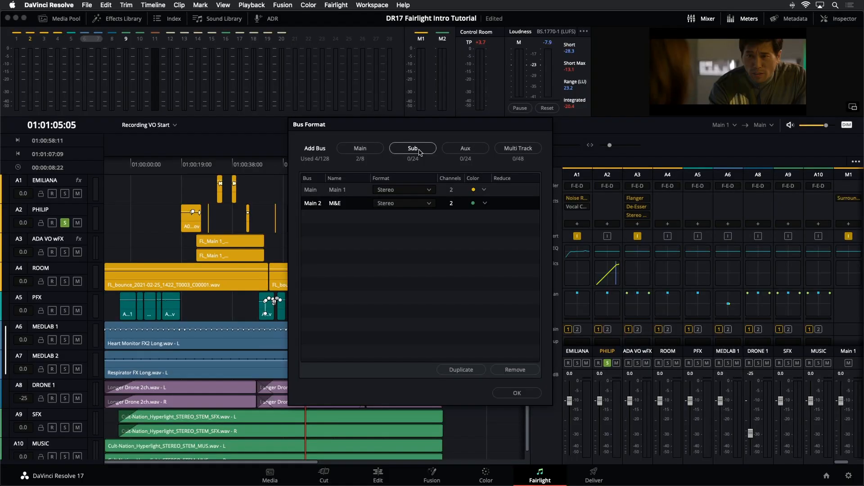
Step: Add three Sub busses in Bus Format
click(411, 168)
click(411, 168)
click(411, 168)
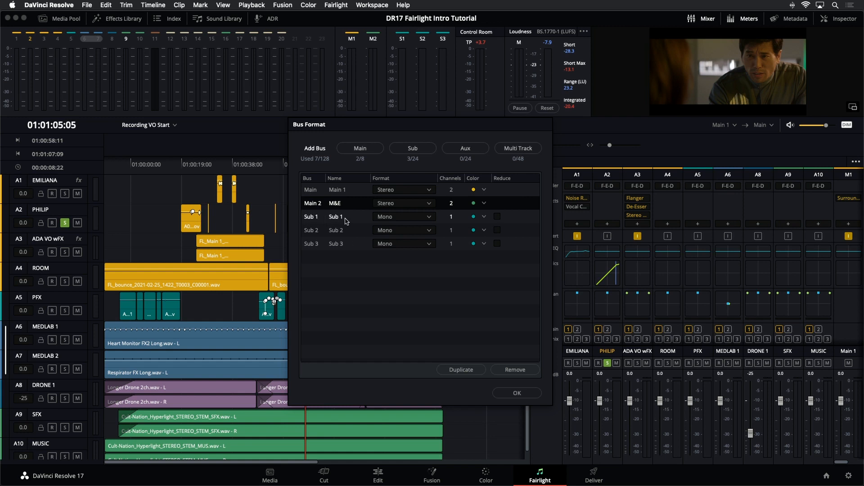
Step: Rename the Sub 1 bus as DIAL and set its color to Orange
double_click(342, 217)
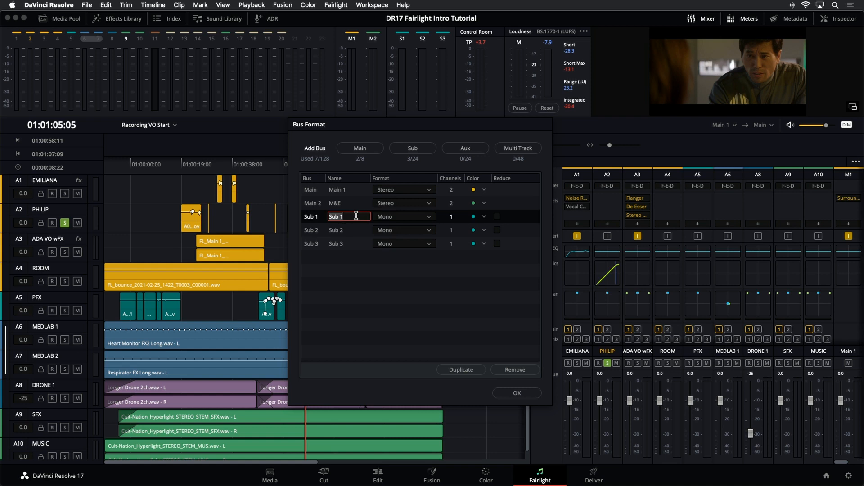
text(DIAL)
click(456, 280)
click(485, 217)
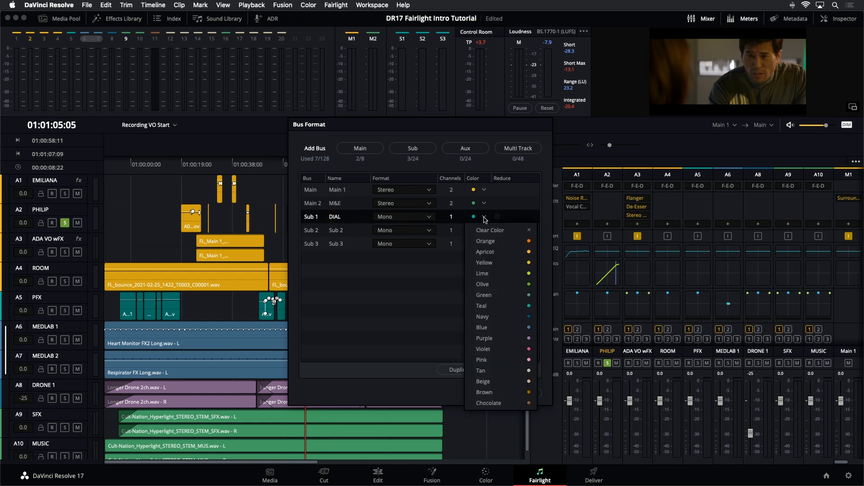
click(505, 245)
Step: Rename the Sub 2 bus as SFX and set it to Stereo format with the Purple color
double_click(339, 231)
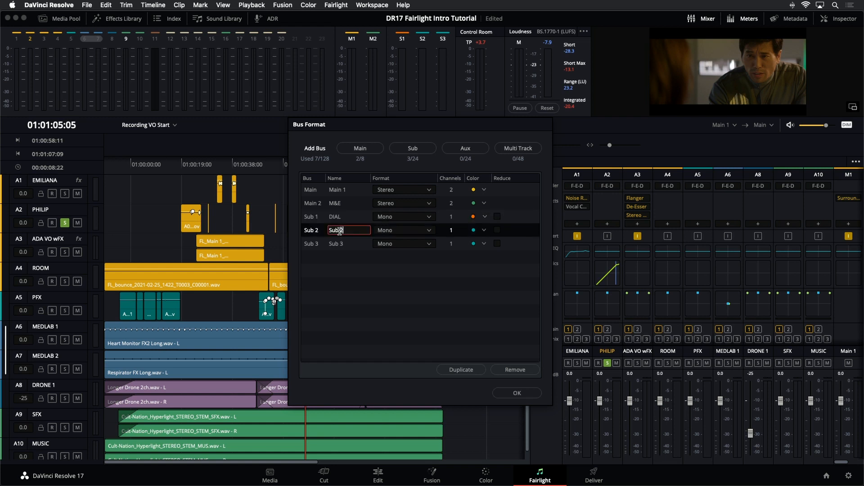
drag(347, 231, 318, 233)
text(SFX)
key(Return)
click(417, 230)
click(417, 253)
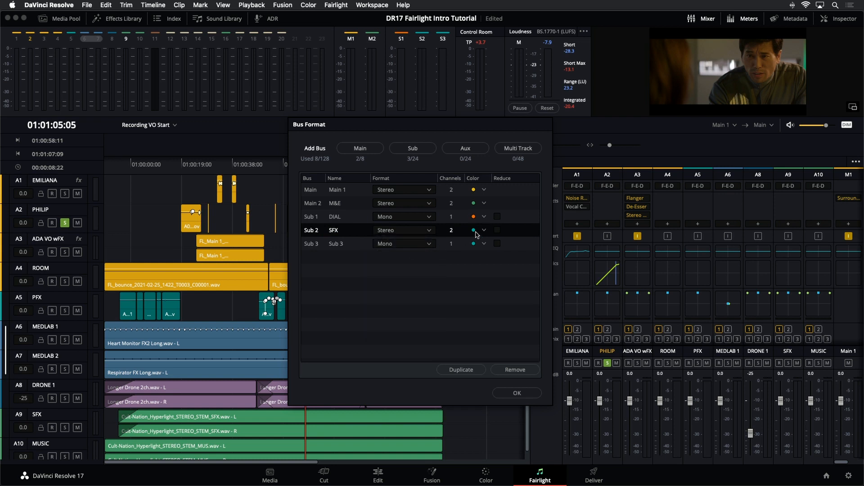
click(484, 231)
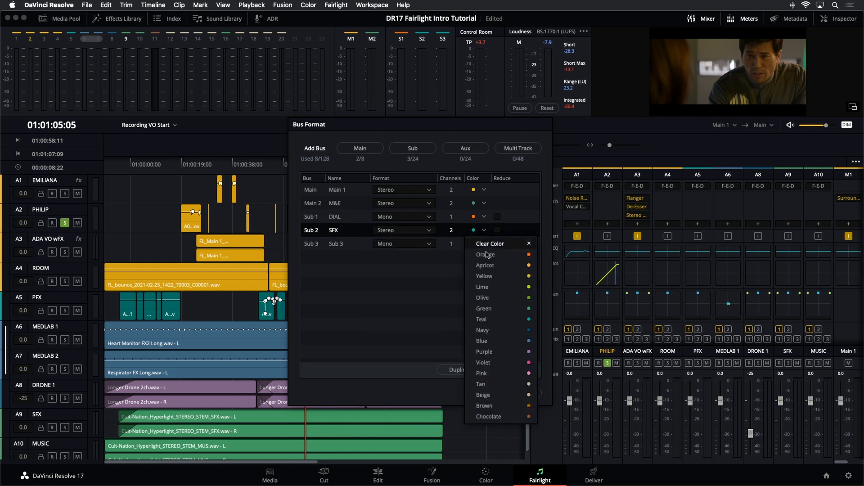
click(501, 353)
Step: Set up Sub 3 as a Stereo bus named MUS in Navy, confirm the bus format, and widen the Mixer to show the new busses
double_click(349, 246)
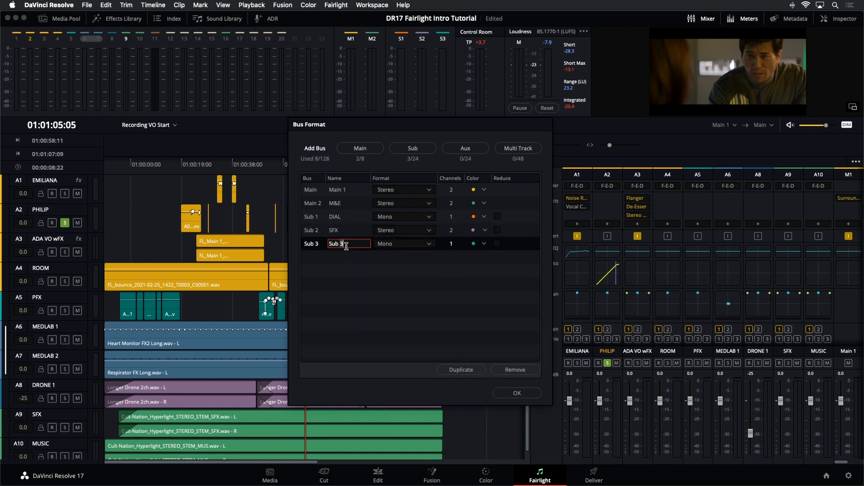
text(MUS)
key(Return)
click(412, 244)
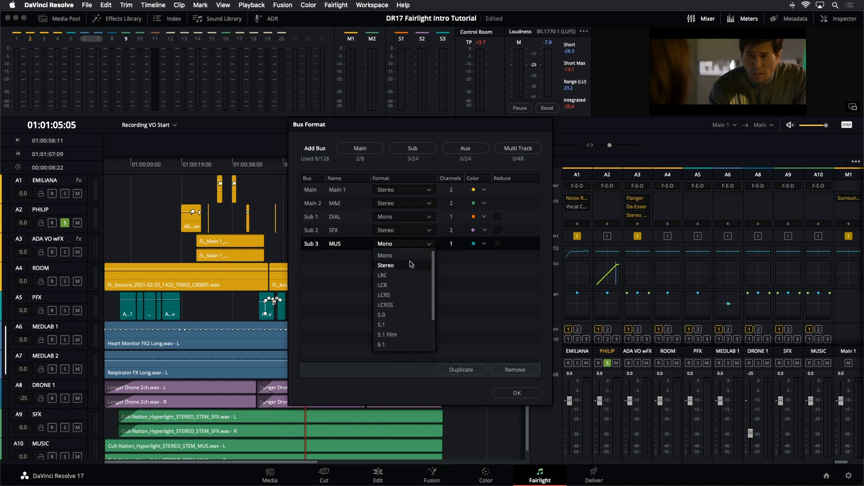
click(411, 265)
click(484, 243)
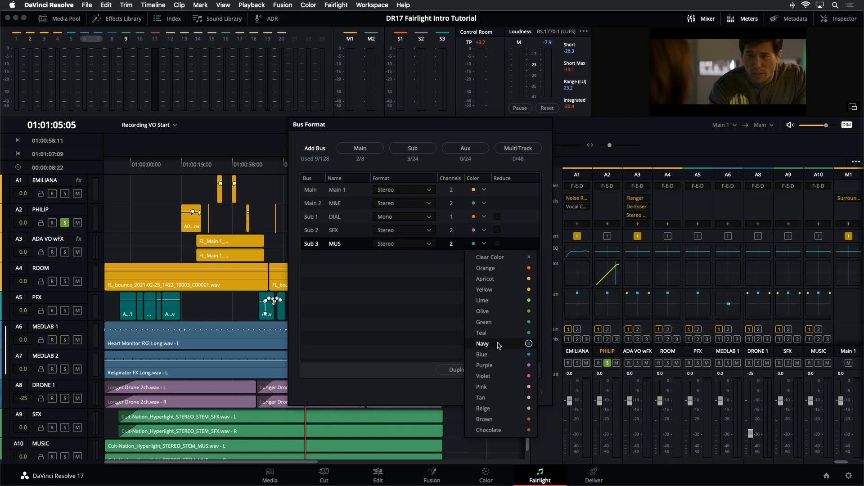
click(499, 344)
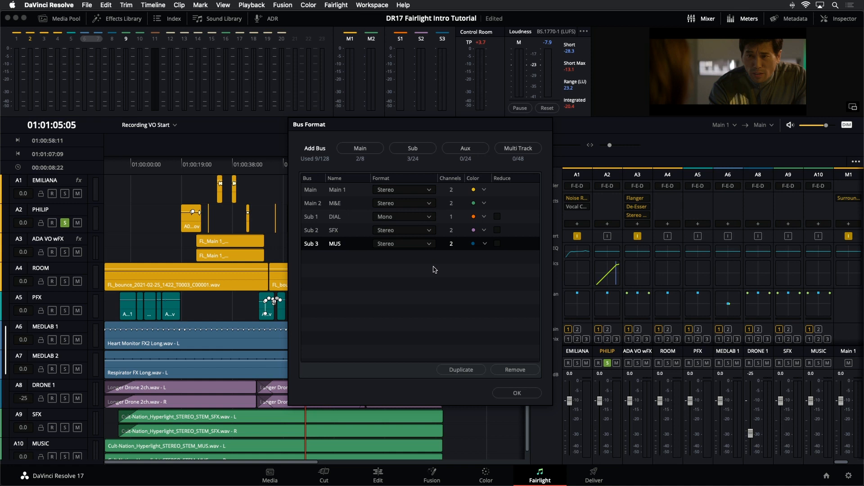
click(523, 394)
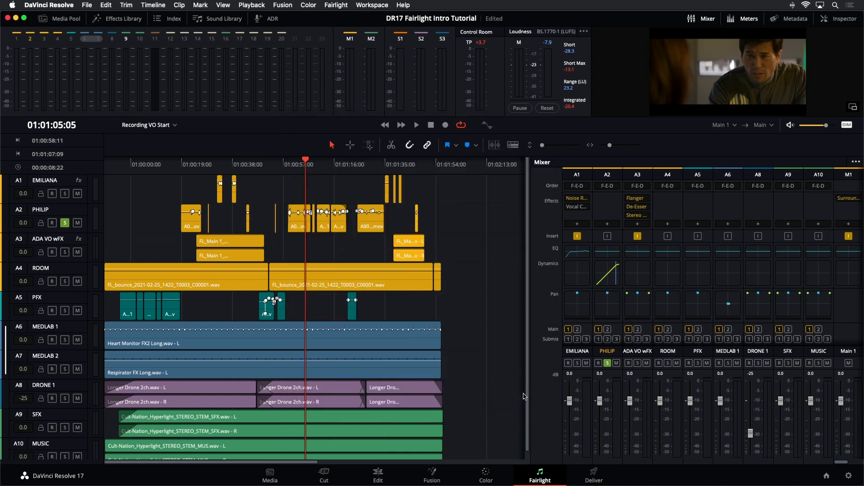
drag(531, 358, 386, 350)
scroll(495, 314, down, 1)
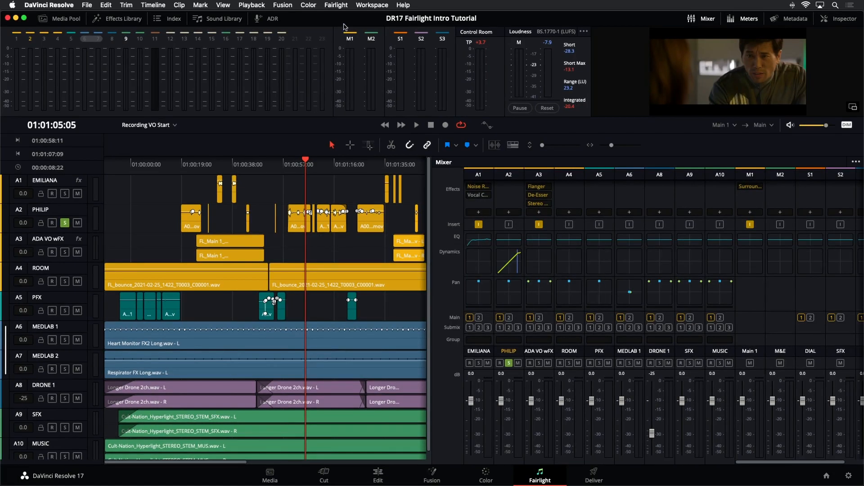
Step: Un-assign all tracks from the Main 1 bus in Bus Assign, and play the timeline briefly to check the output
click(345, 6)
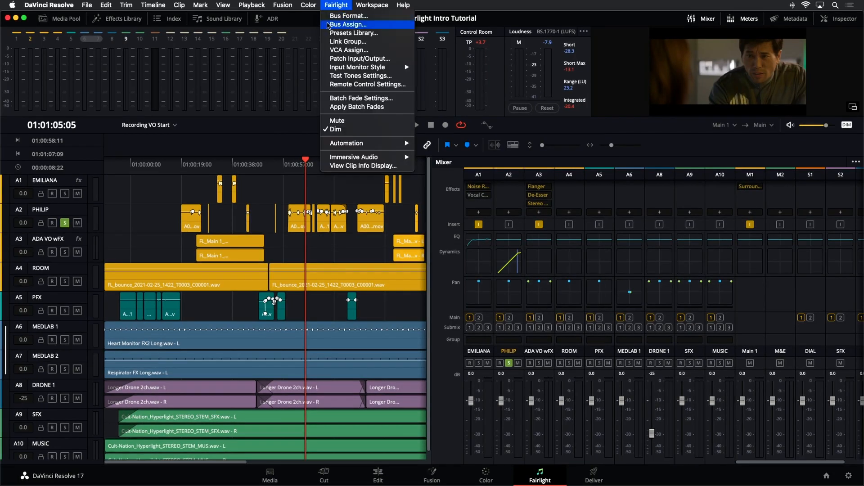
click(346, 24)
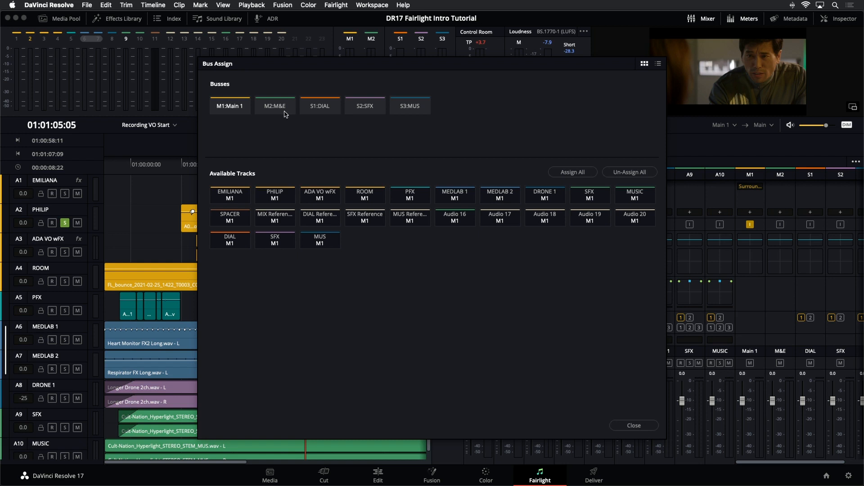
click(629, 172)
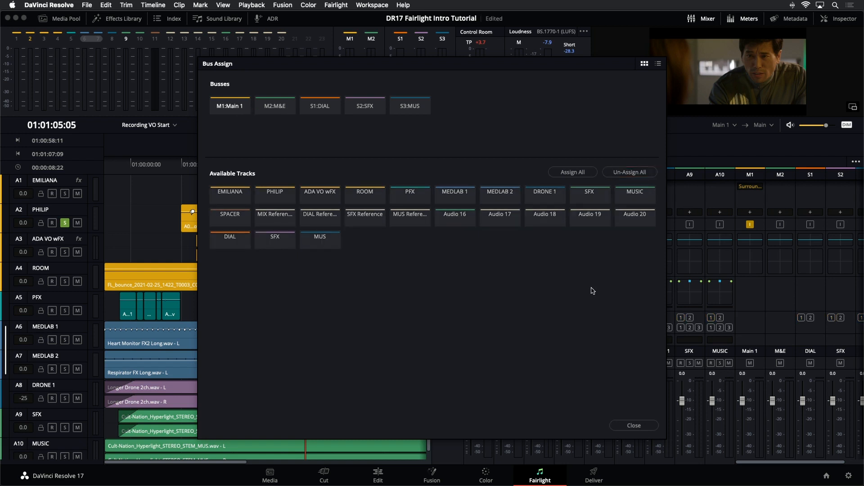
key(space)
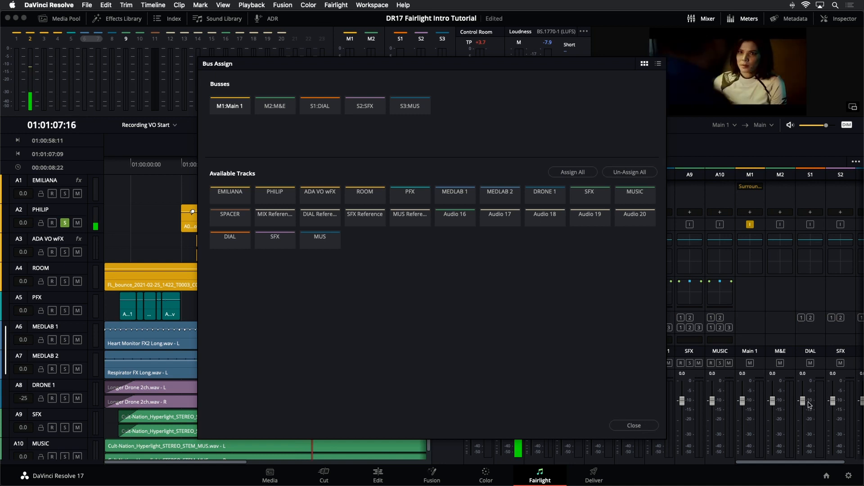
key(super+s)
Step: Assign the EMILIANA, PHILIP, ADA VO wFX and ROOM tracks to the S1:DIAL bus
click(327, 112)
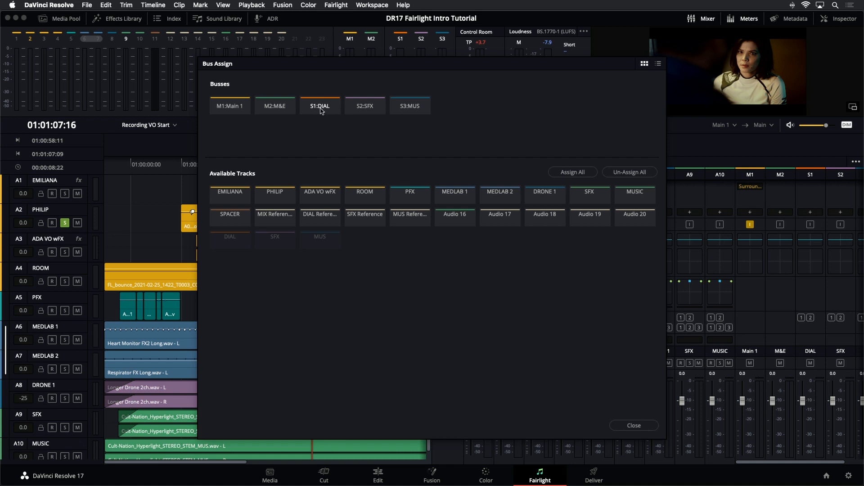
click(230, 198)
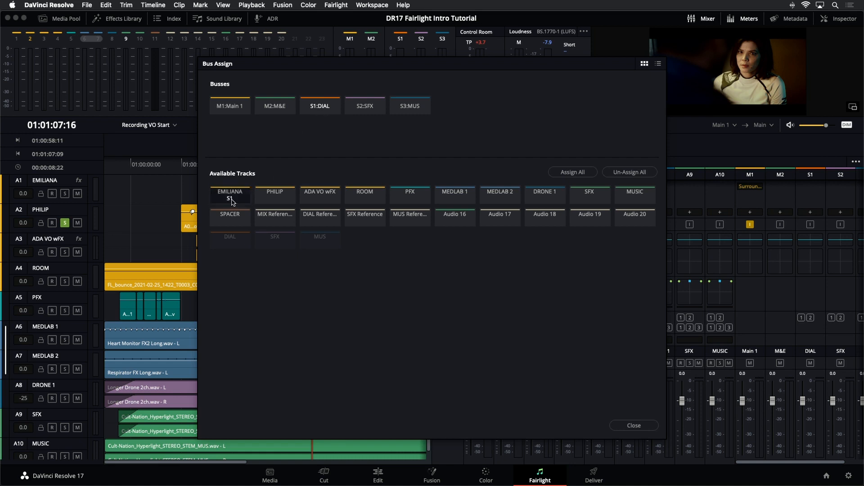
click(276, 197)
click(331, 201)
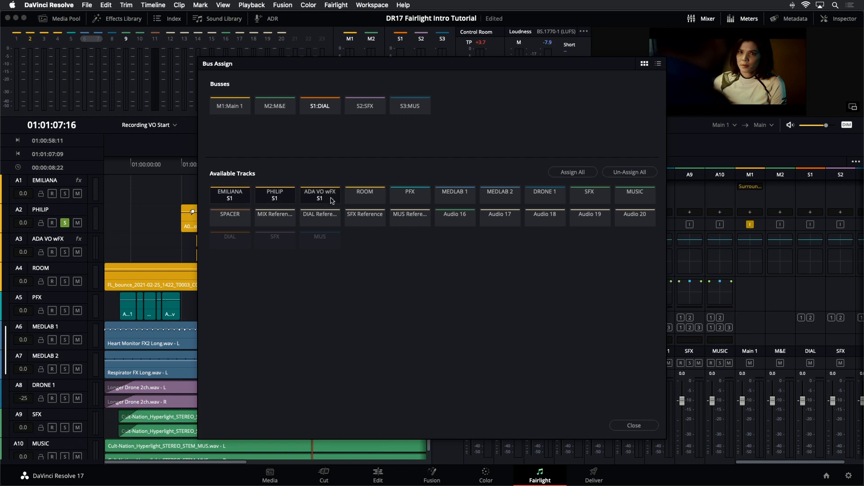
click(367, 201)
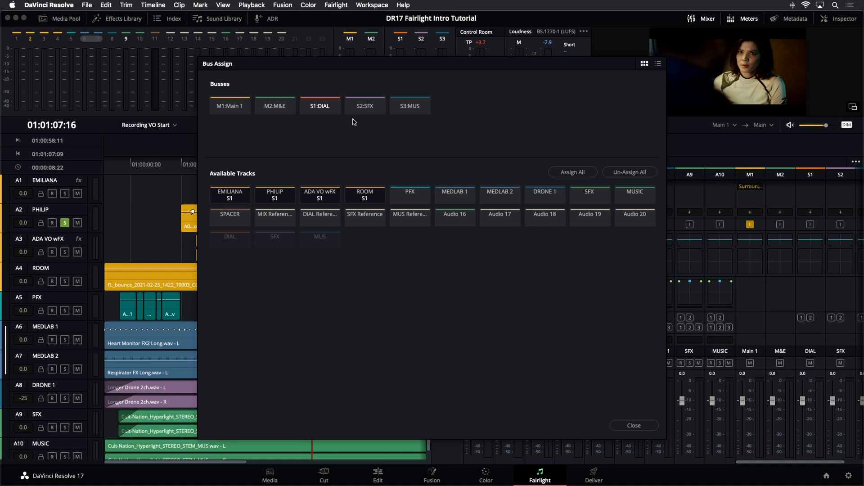
Step: Assign the PFX, MEDLAB 1, MEDLAB 2, DRONE 1 and SFX tracks to the S2:SFX bus
click(371, 107)
click(412, 198)
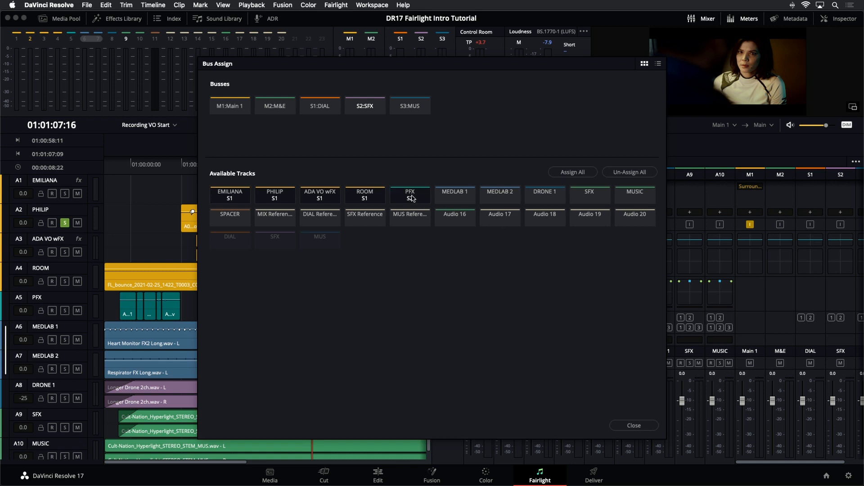
click(455, 201)
click(500, 200)
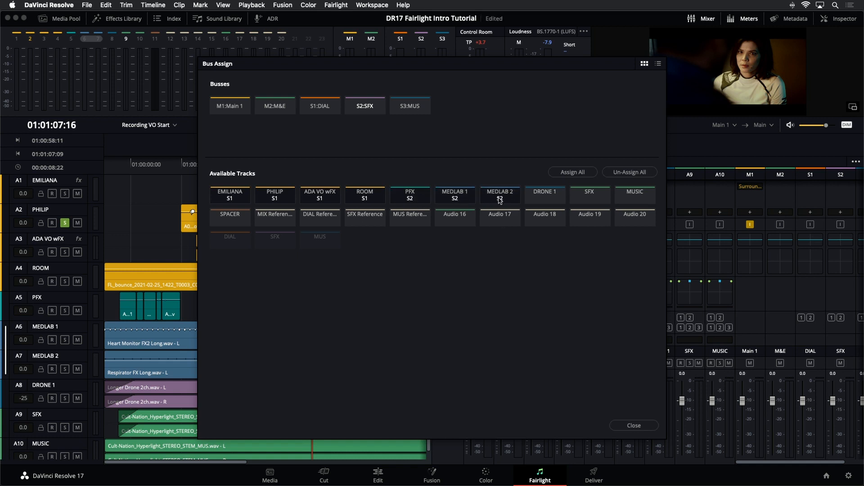
click(548, 202)
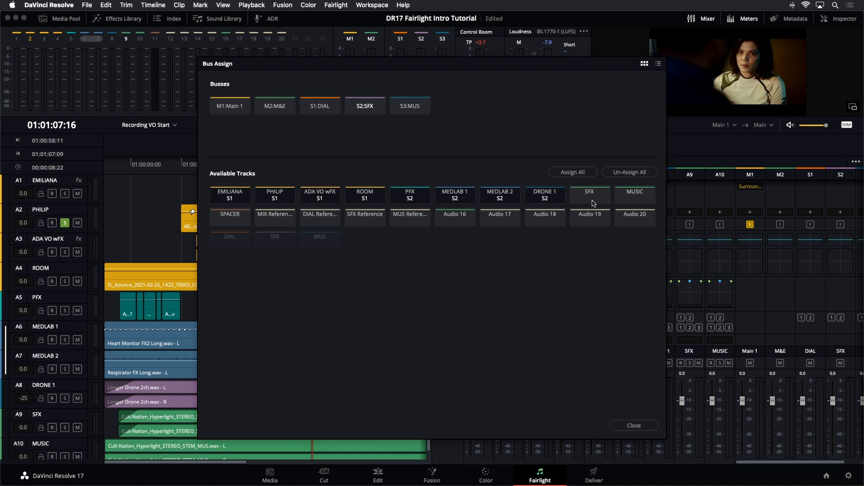
click(593, 203)
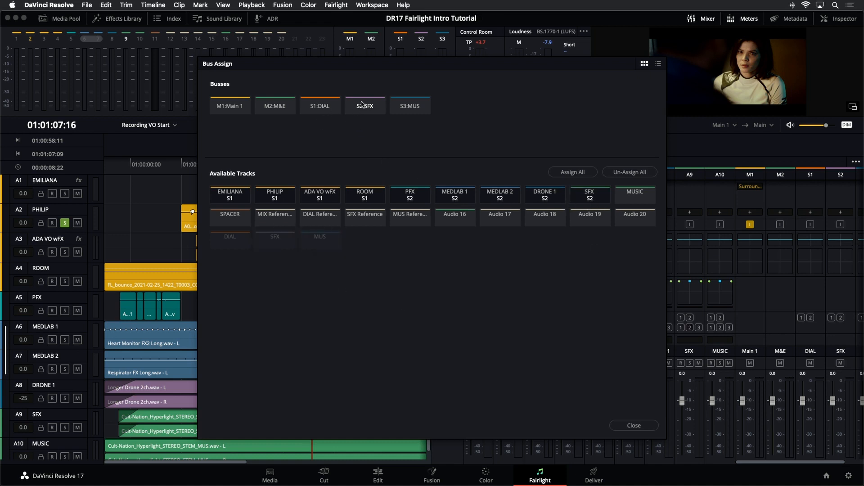
Step: Assign the MUSIC track to the S3:MUS bus
click(414, 108)
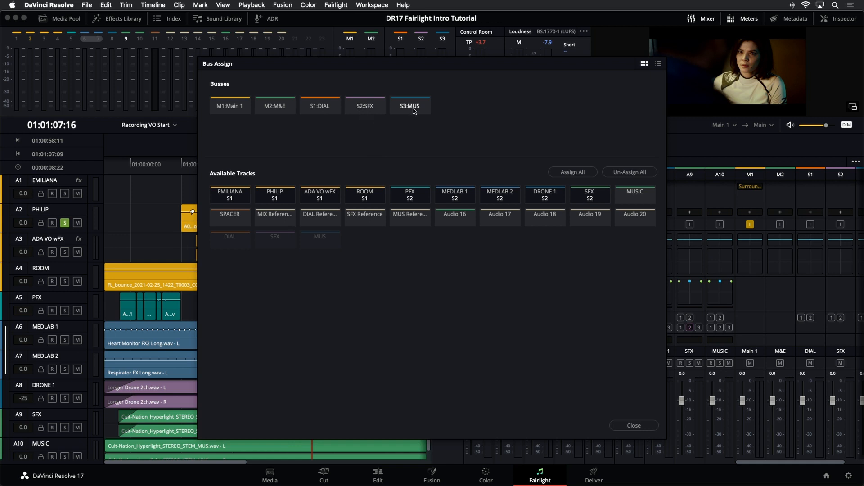
click(642, 200)
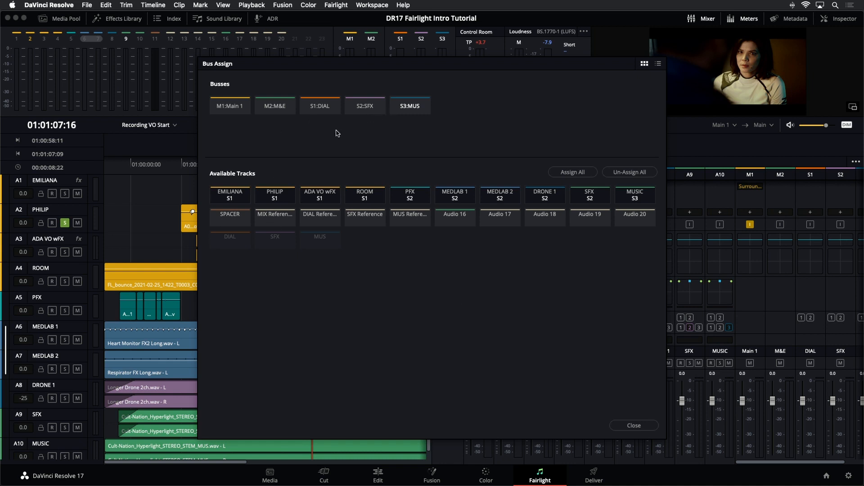
Step: Assign the DIAL, SFX and MUS submixes to the M1:Main 1 bus and close Bus Assign
click(228, 110)
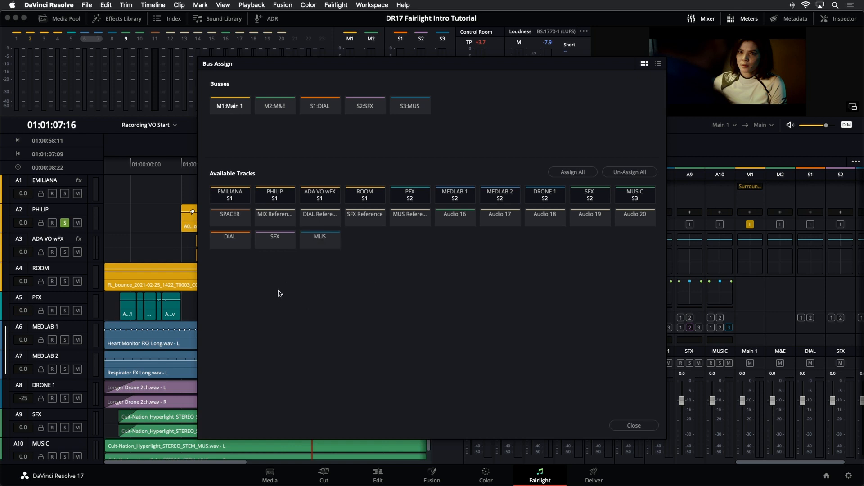
click(228, 246)
click(277, 245)
click(328, 246)
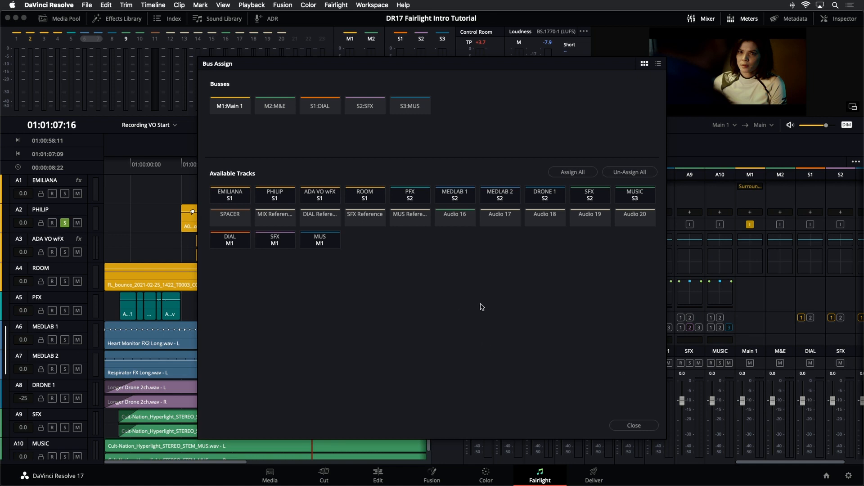
click(631, 426)
Step: Play the soloed PHILIP track to check its signal on the DIAL and Main 1 meters, widening the mixer's bus section to show MUS
key(space)
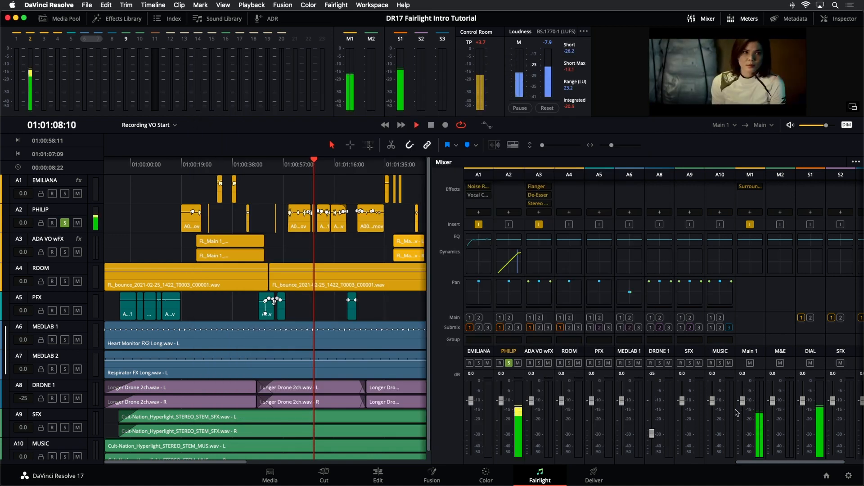
key(space)
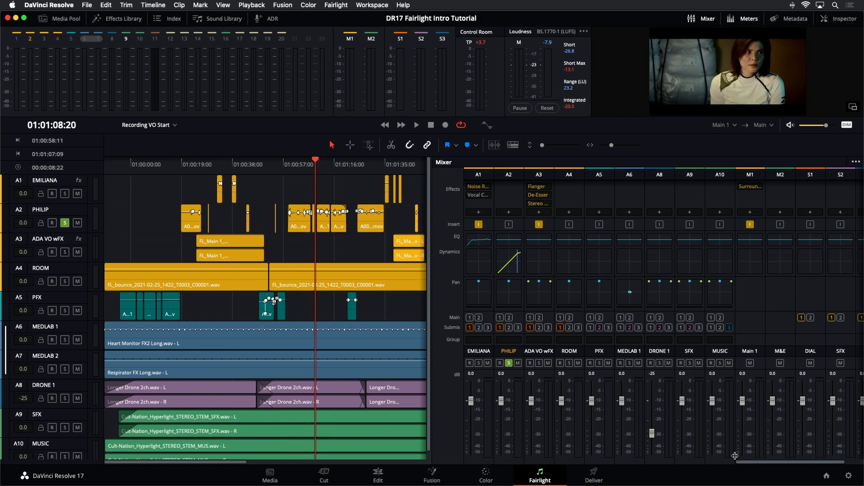
drag(736, 457, 654, 461)
key(space)
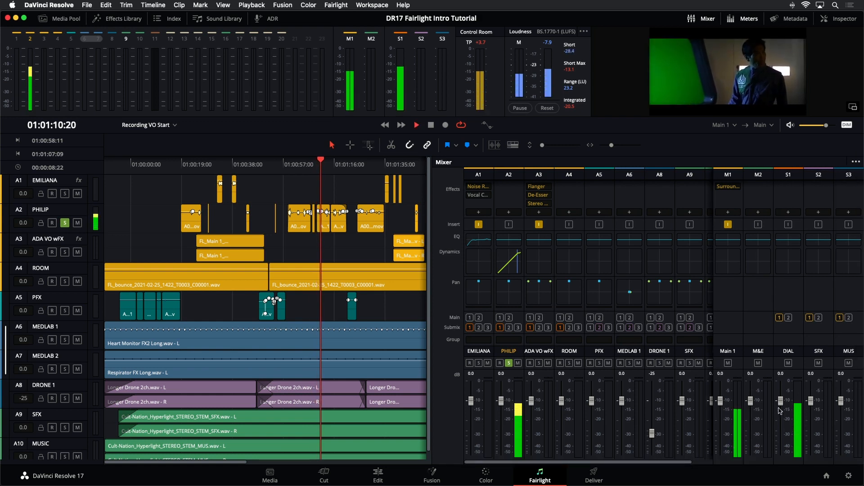
scroll(307, 401, down, 1)
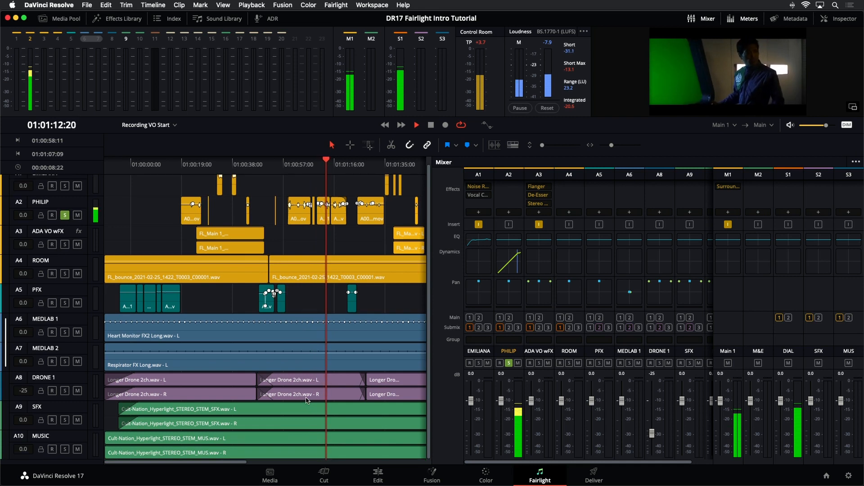
key(space)
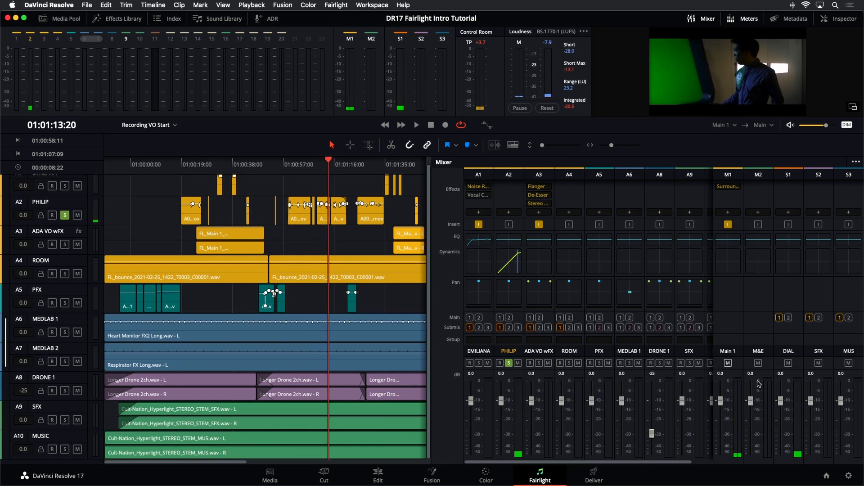
key(space)
key(space)
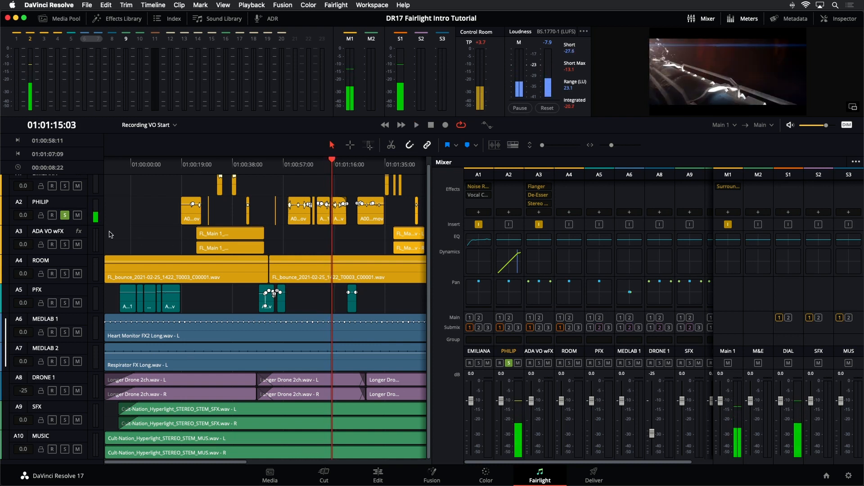
Step: Unsolo the PHILIP track and play all tracks briefly to check the submix and main levels
click(67, 214)
scroll(69, 212, up, 1)
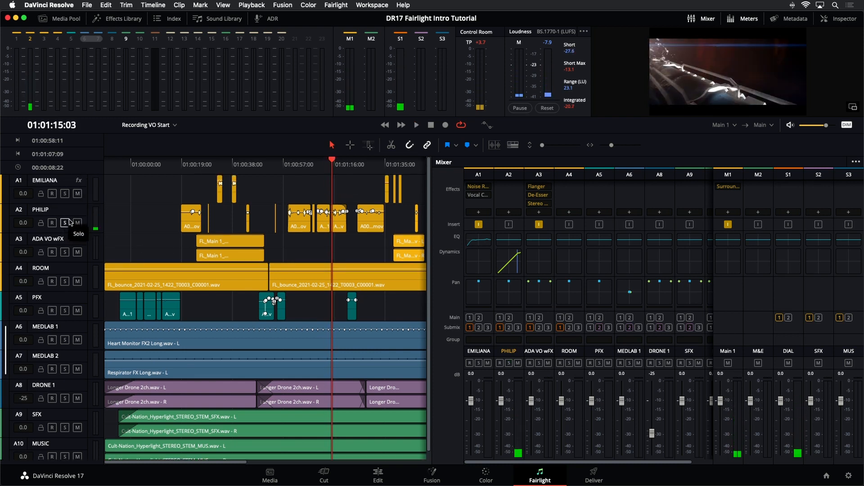
key(space)
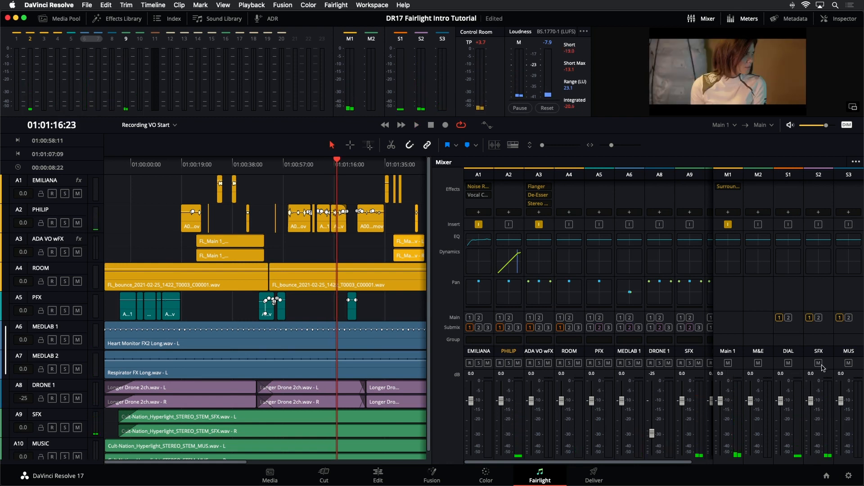
key(space)
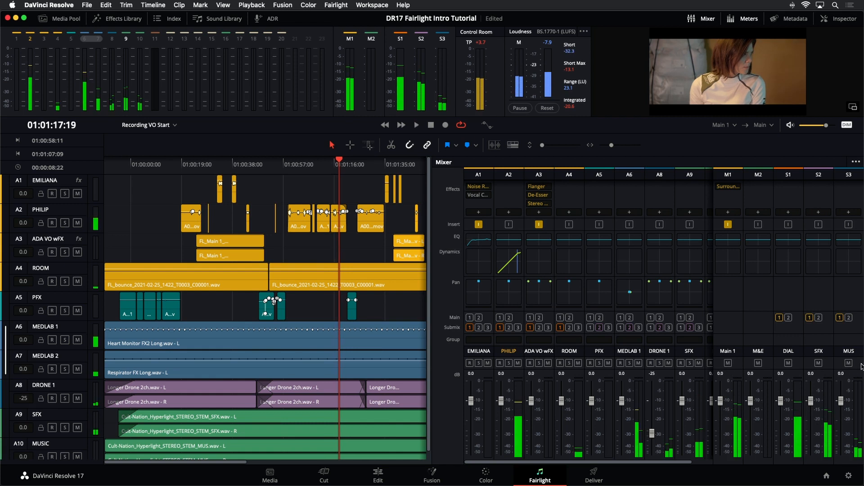
Step: In Bus Assign, assign the SFX and MUS submixes to the M2:M&E bus as well, and close the dialog
click(336, 4)
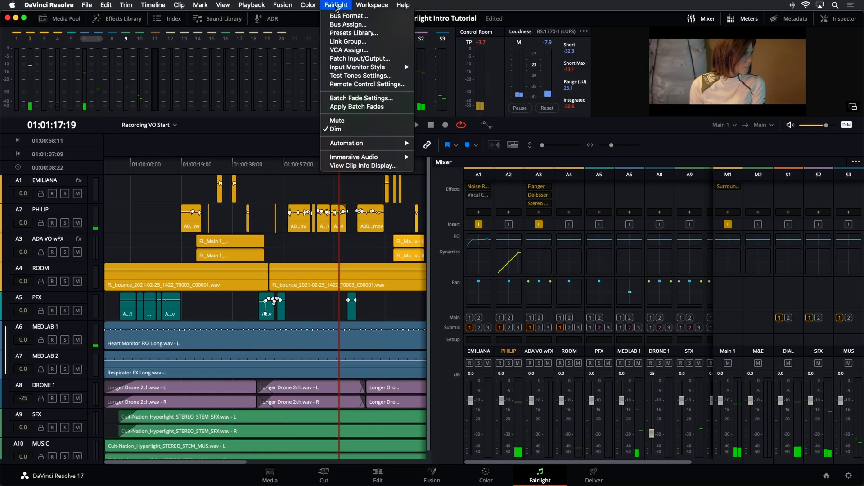
click(330, 25)
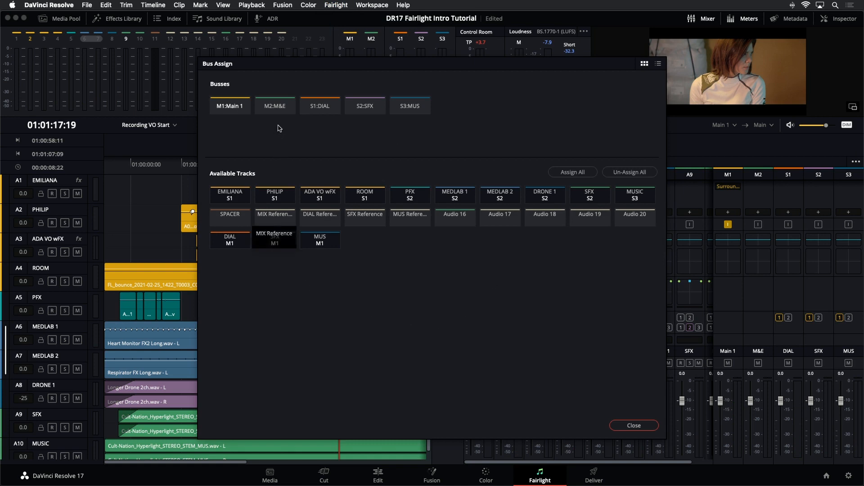
click(281, 107)
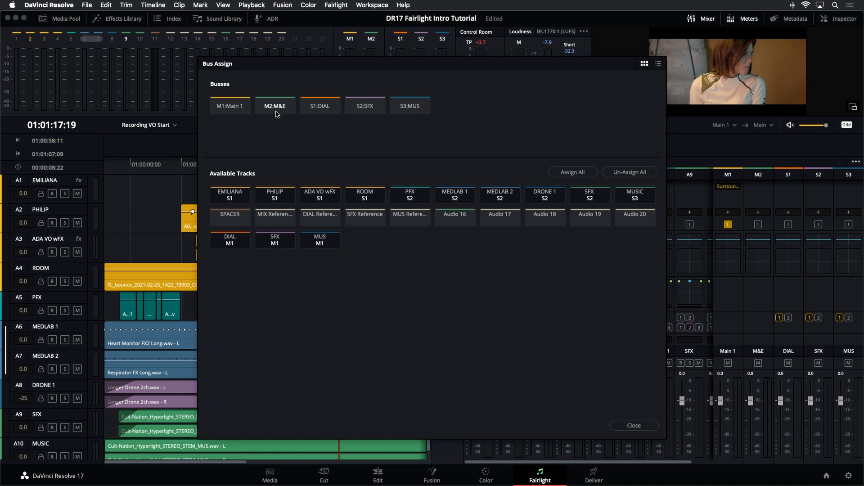
click(275, 239)
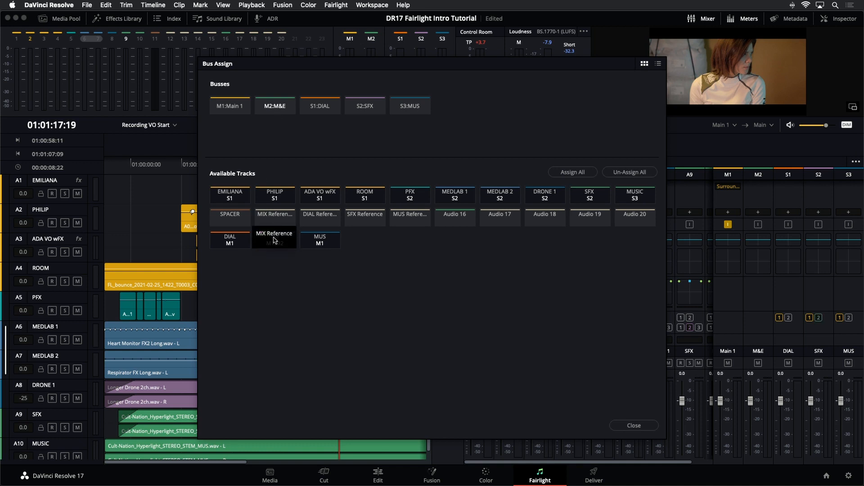
click(331, 240)
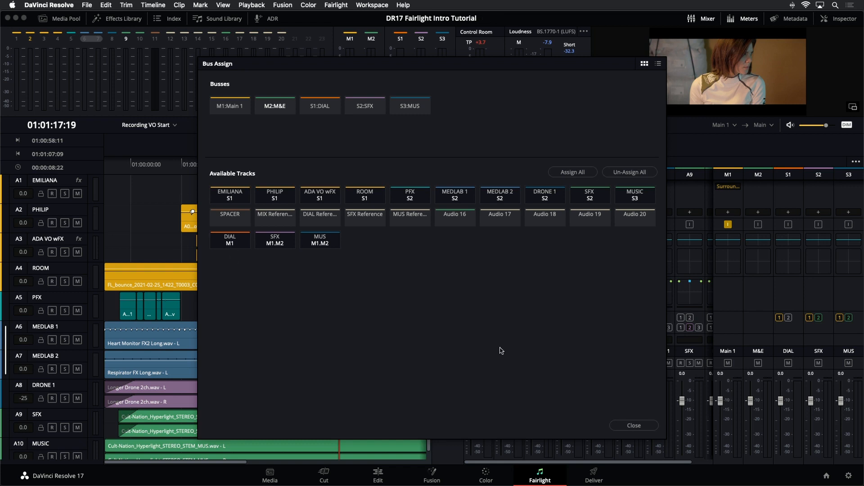
click(630, 426)
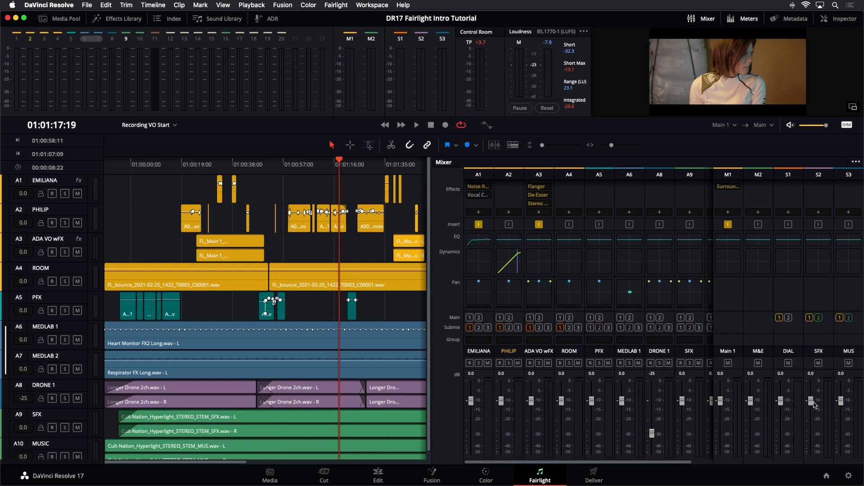
Step: Nudge the SFX and MUS bus faders to -0.1 and -0.3 dB, and monitor the M&E bus during a short playback
drag(813, 402, 841, 402)
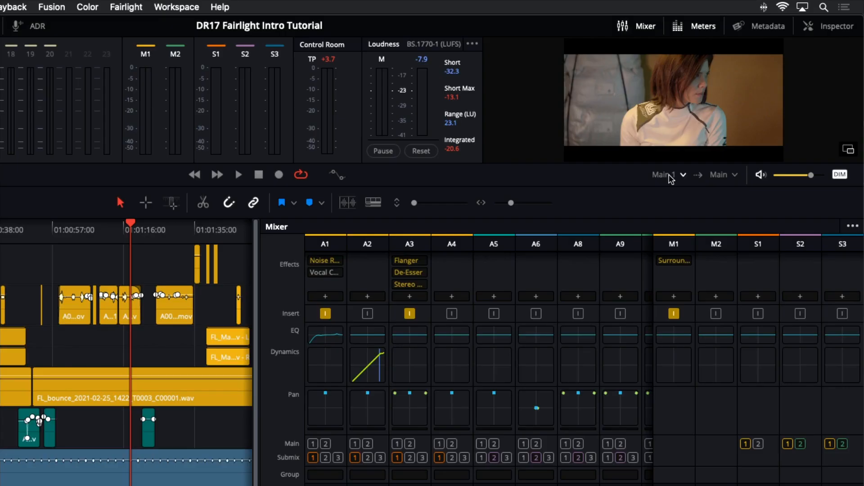
click(683, 175)
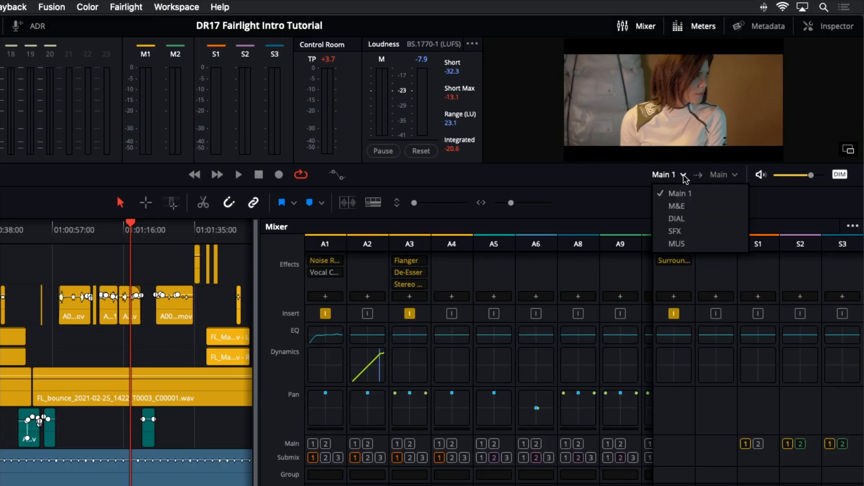
click(675, 207)
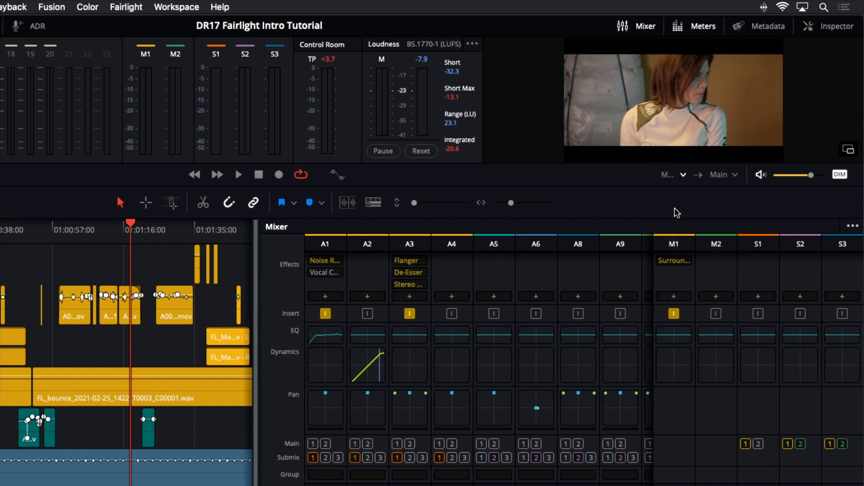
key(space)
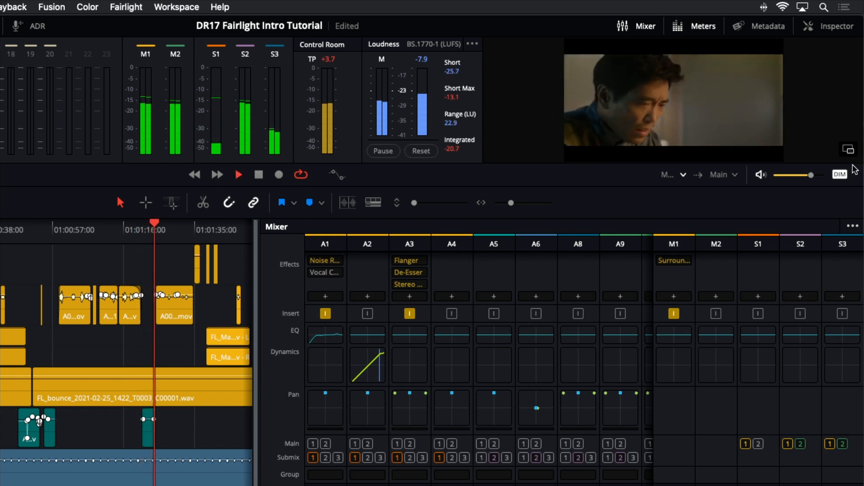
key(space)
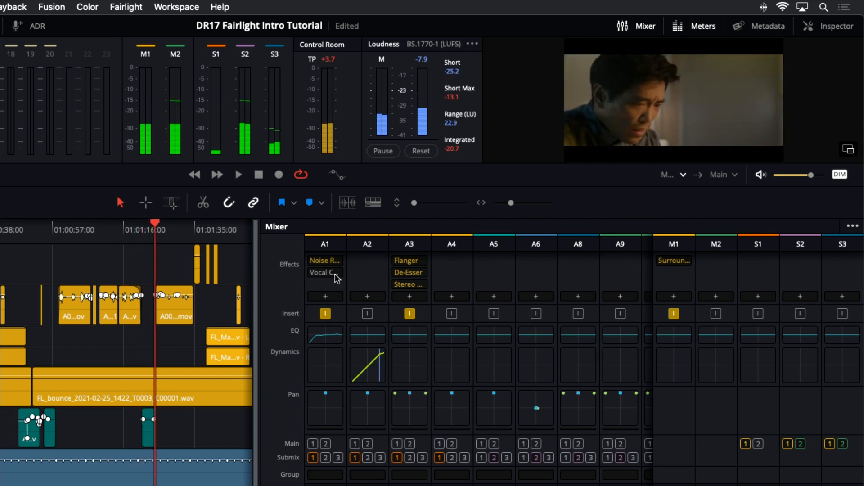
Step: Switch the monitored bus to DIAL, SFX and finally MUS, and turn off the monitor Dim
click(679, 175)
click(683, 219)
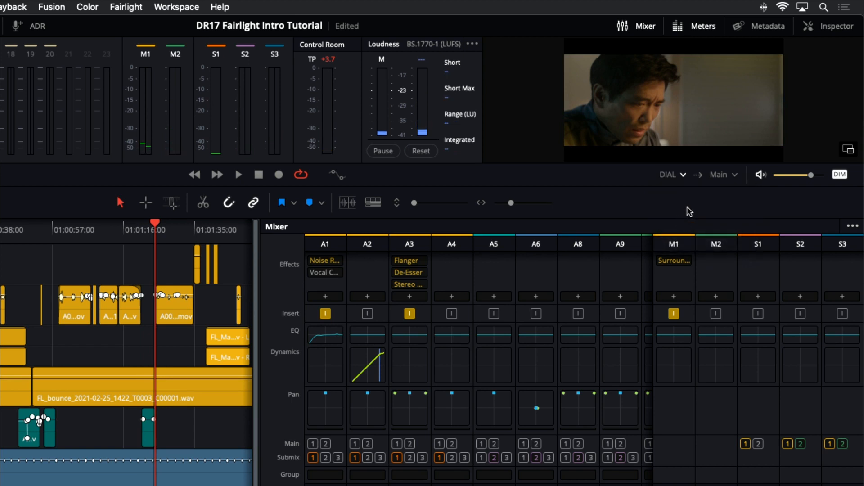
click(683, 175)
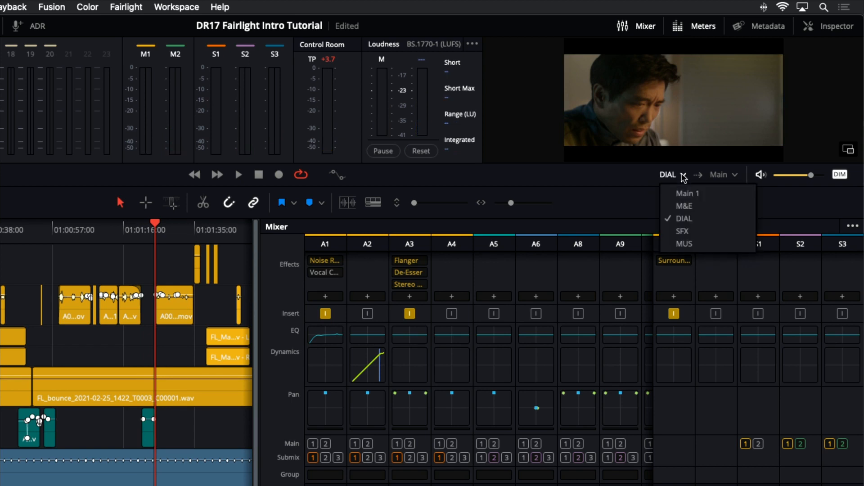
click(684, 231)
click(681, 175)
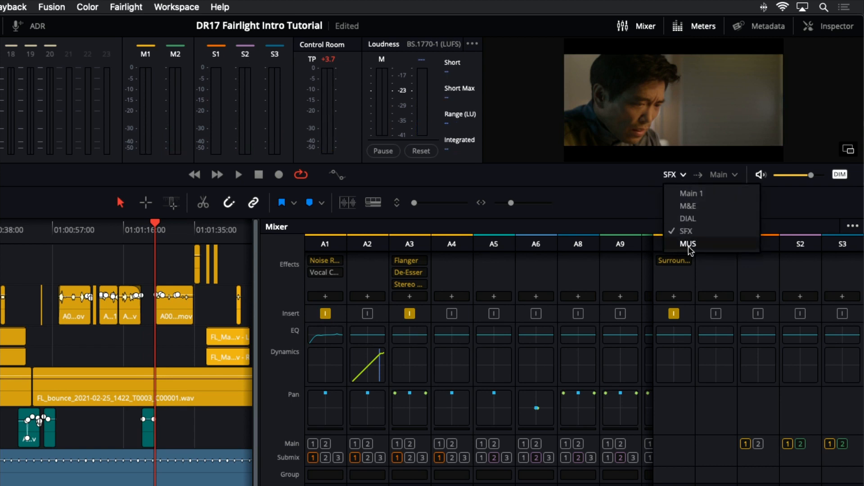
click(660, 242)
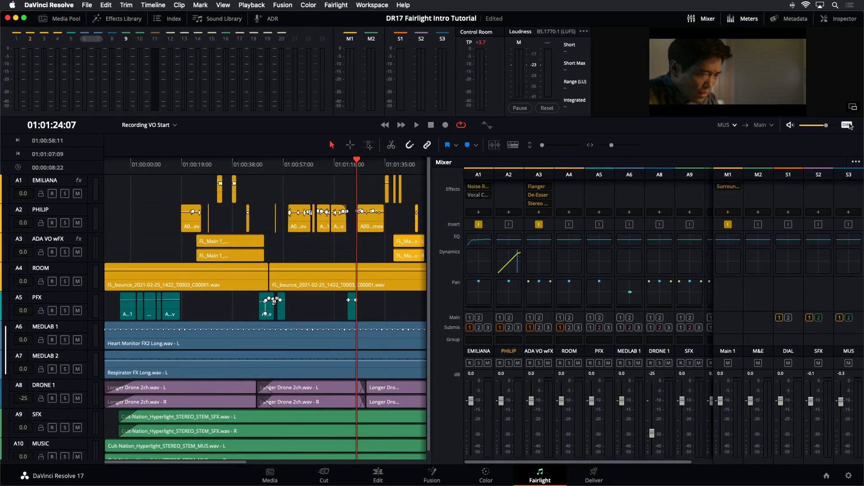
click(848, 125)
Step: Open the "15 Automation start" timeline from the Timelines bin and play it briefly to check the sound
drag(431, 243, 497, 282)
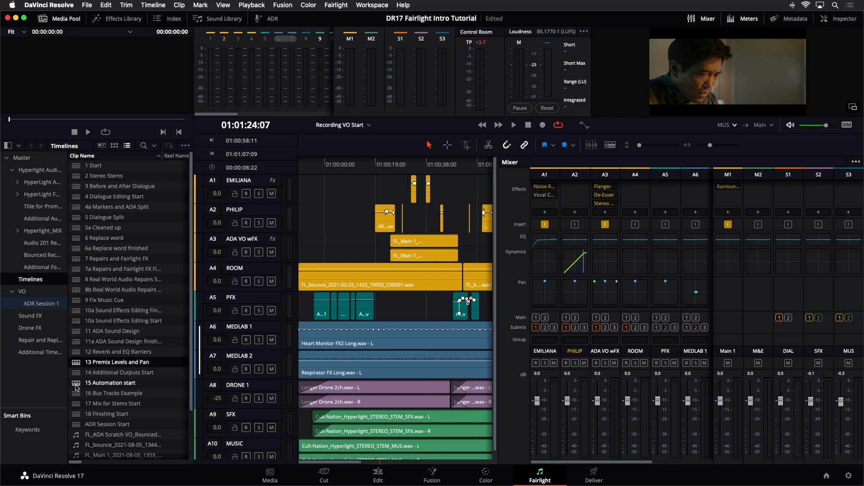
double_click(81, 383)
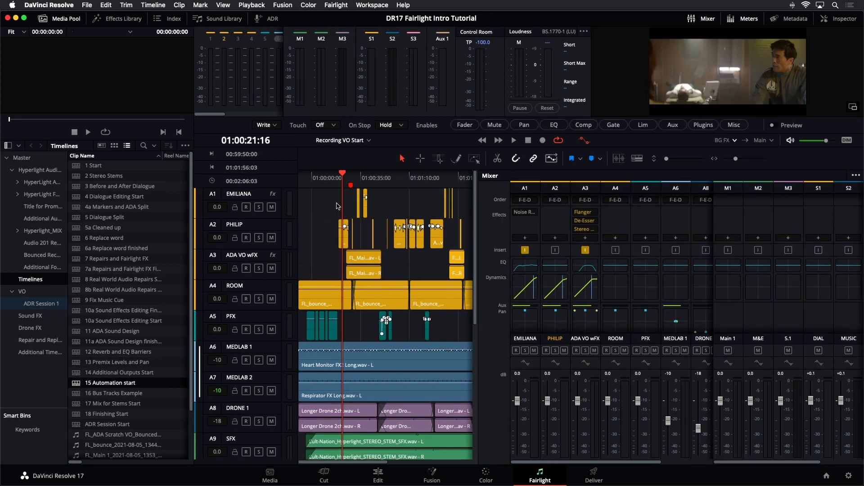
key(space)
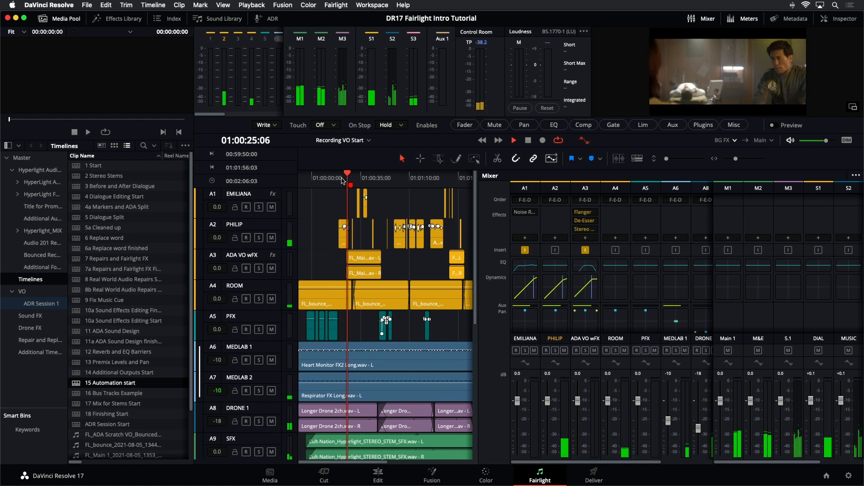
key(space)
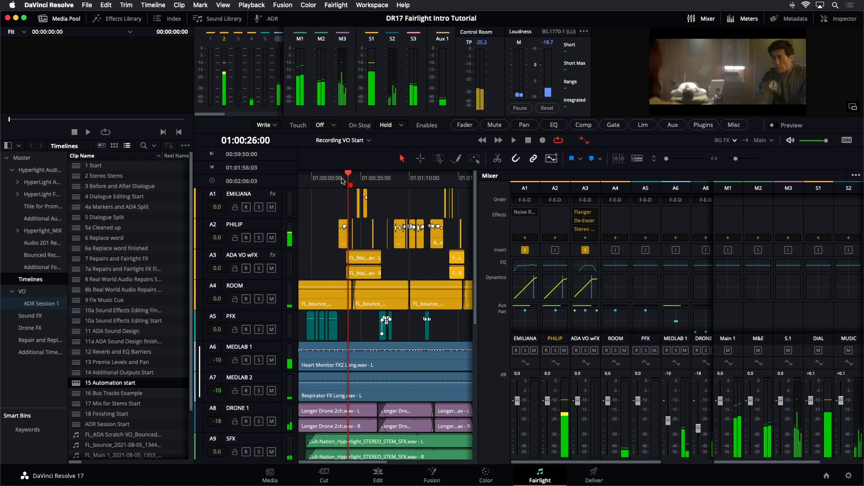
Step: Hide the Media Pool, fit the whole timeline in view, and narrow the mixer to give the tracks more room
click(55, 18)
key(shift+z)
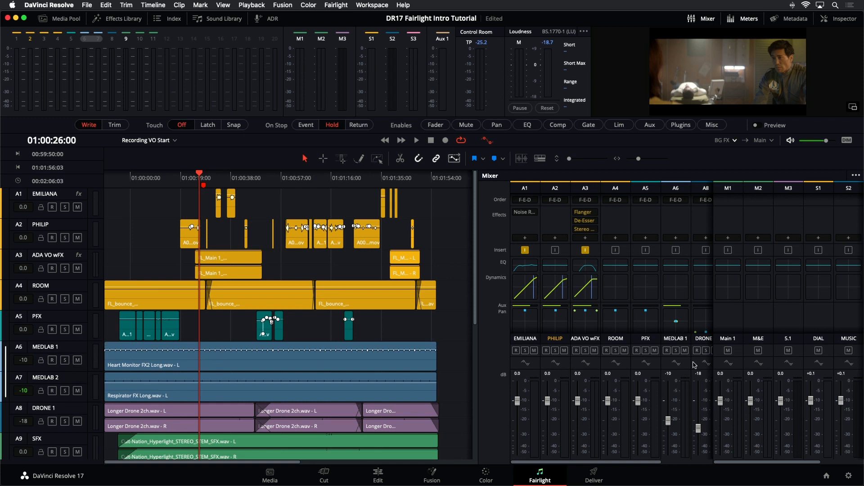
drag(478, 336, 668, 327)
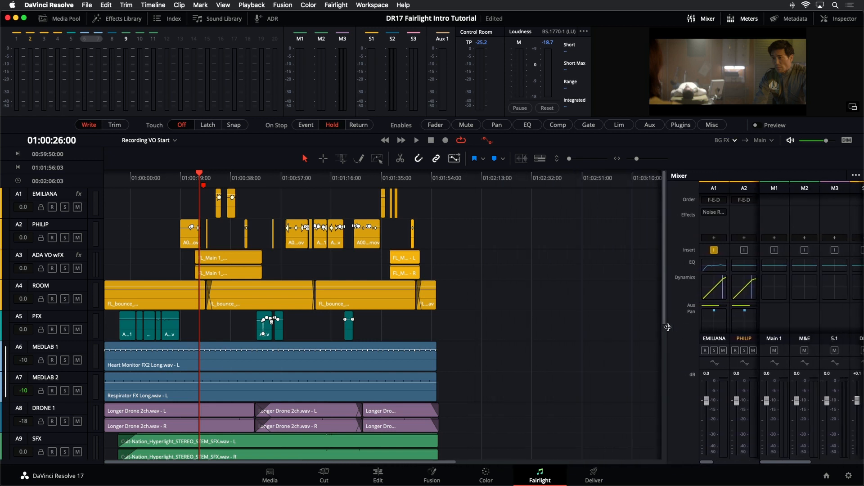
Step: Select the linked MEDLAB 1 and MEDLAB 2 tracks and enlarge the timeline tracks until their waveforms are clearly visible
key(super+equal)
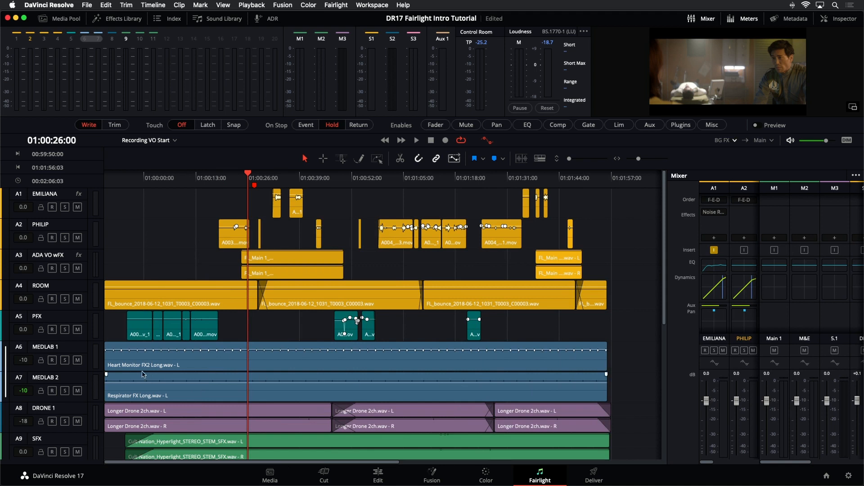
drag(82, 341, 84, 338)
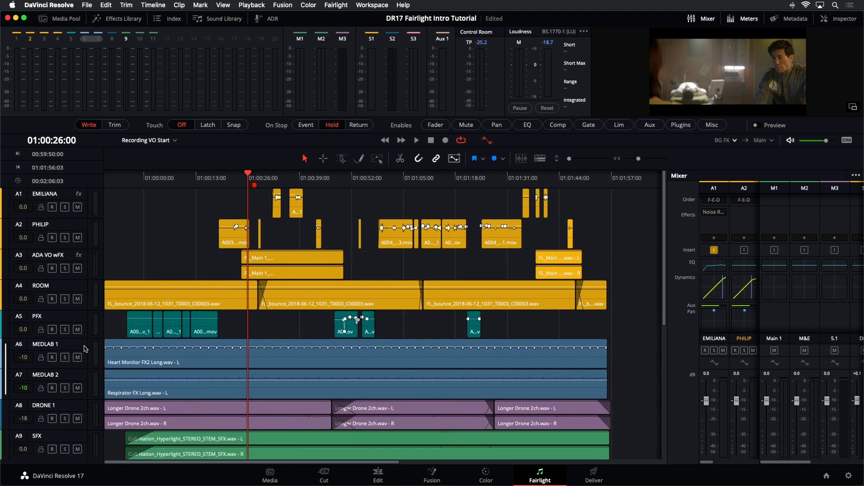
click(85, 388)
key(super+equal)
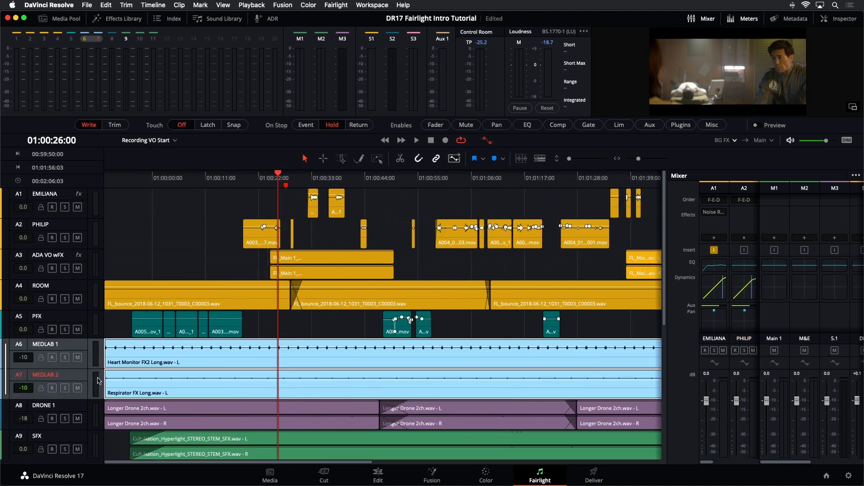
scroll(98, 381, up, 1)
scroll(98, 382, up, 5)
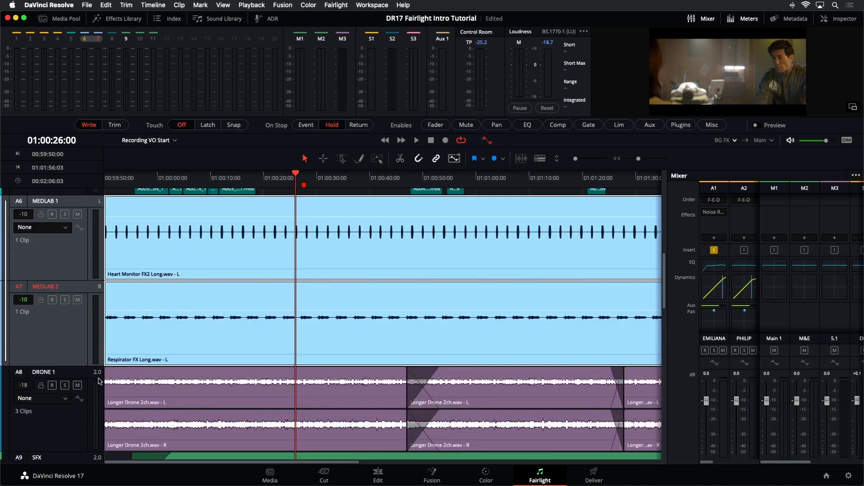
scroll(99, 381, down, 1)
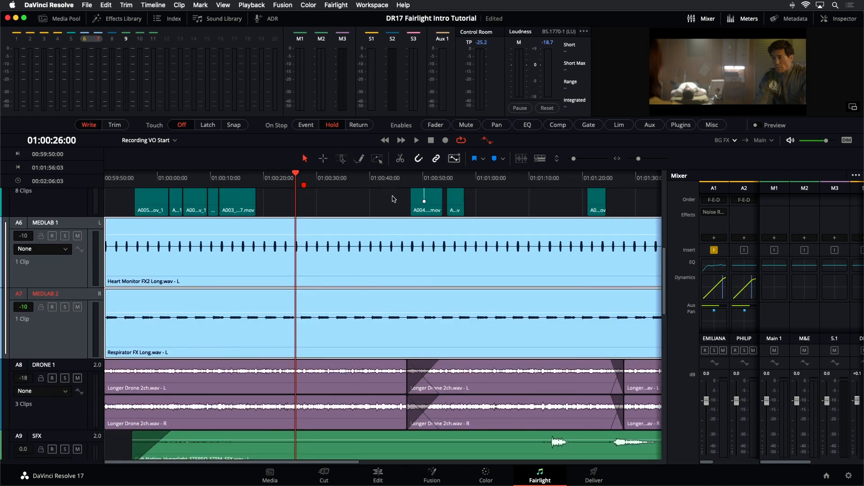
Step: Toggle the automation controls off and back on
click(489, 141)
click(485, 126)
click(489, 141)
click(488, 127)
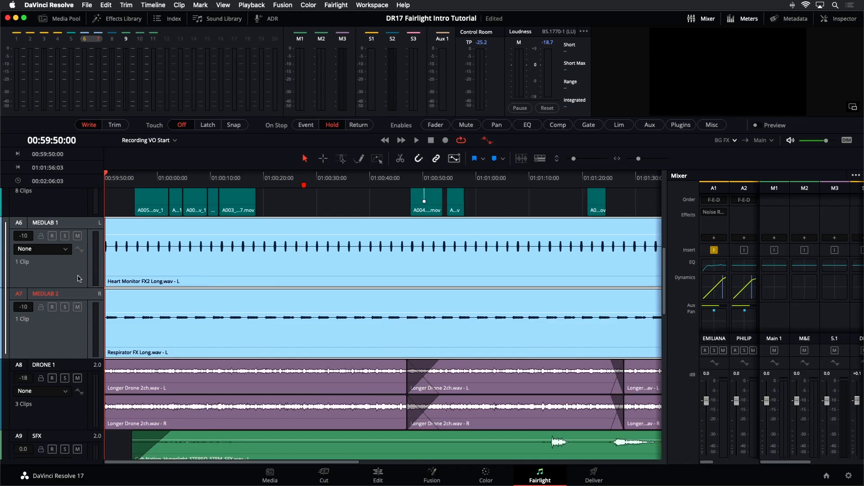
Step: Enable Fader automation and set the linked MEDLAB fader to -9.0 dB in the mixer
click(77, 278)
click(422, 126)
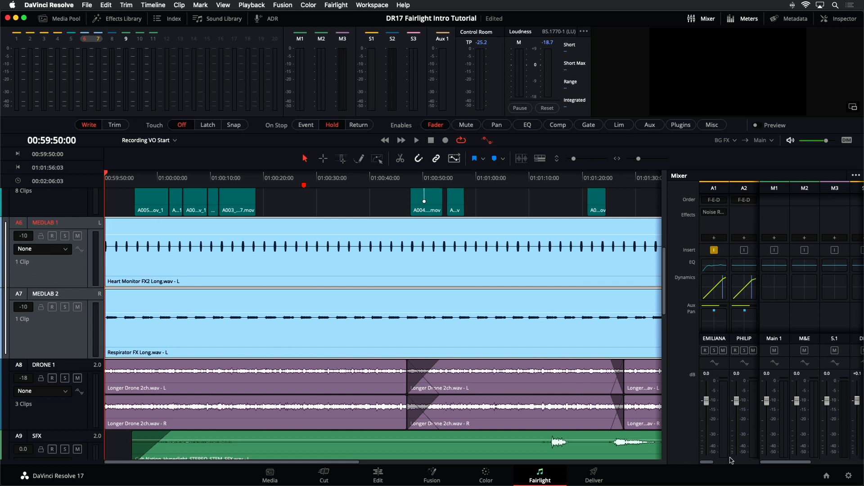
click(767, 449)
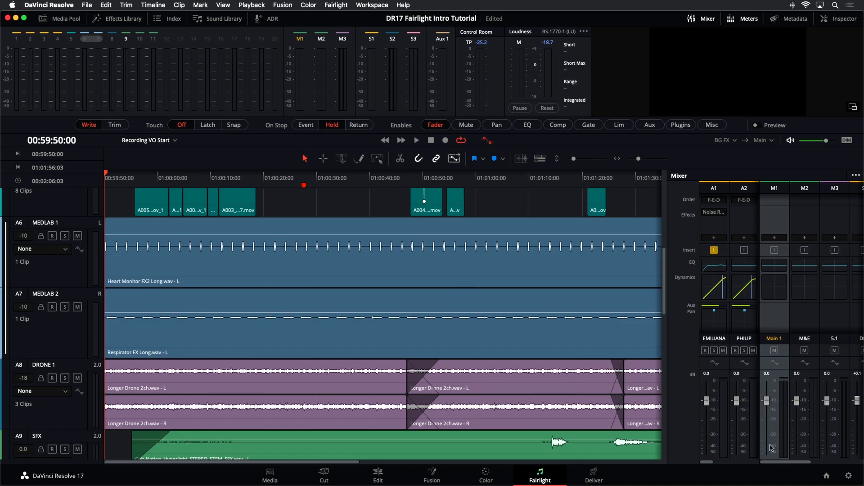
drag(760, 447, 862, 428)
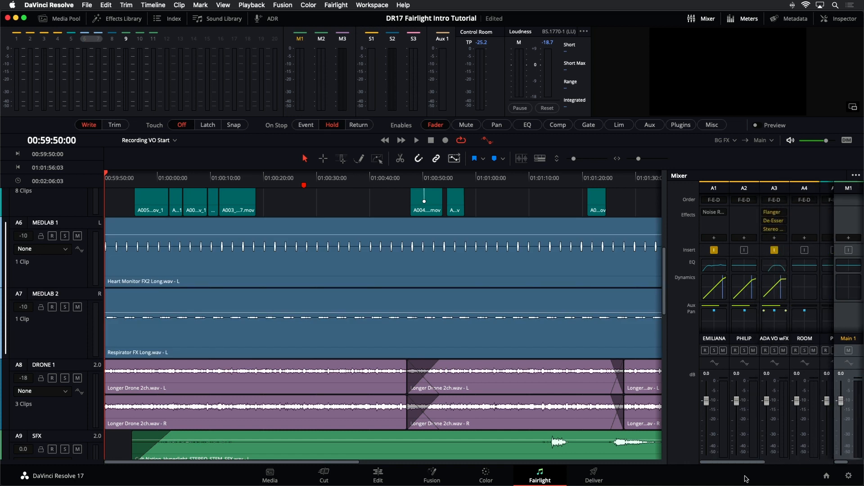
drag(733, 466, 792, 462)
click(783, 380)
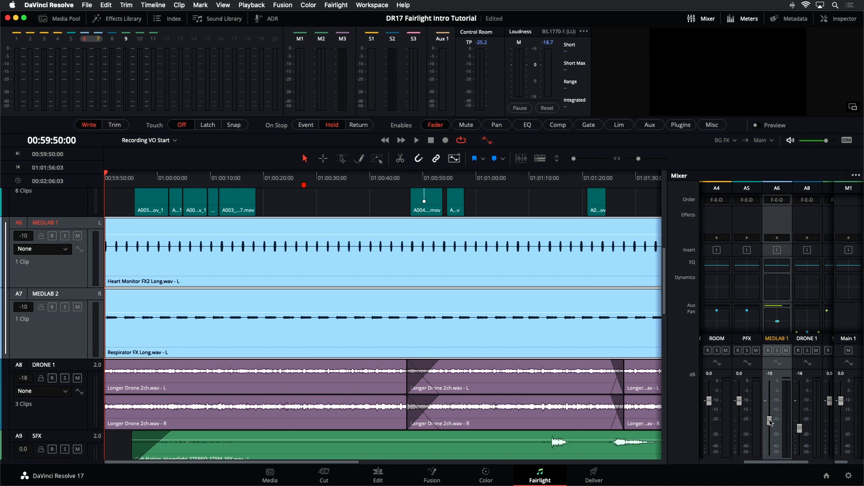
mouse_move(770, 423)
mouse_down()
mouse_move(770, 445)
mouse_move(768, 418)
mouse_up()
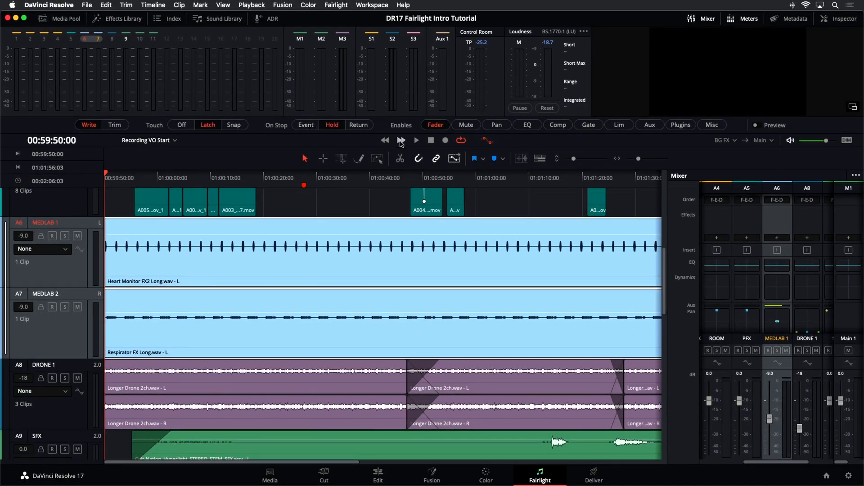
Step: Show the Fader Level automation curve on MEDLAB 1 and arm the track for automation recording
click(56, 253)
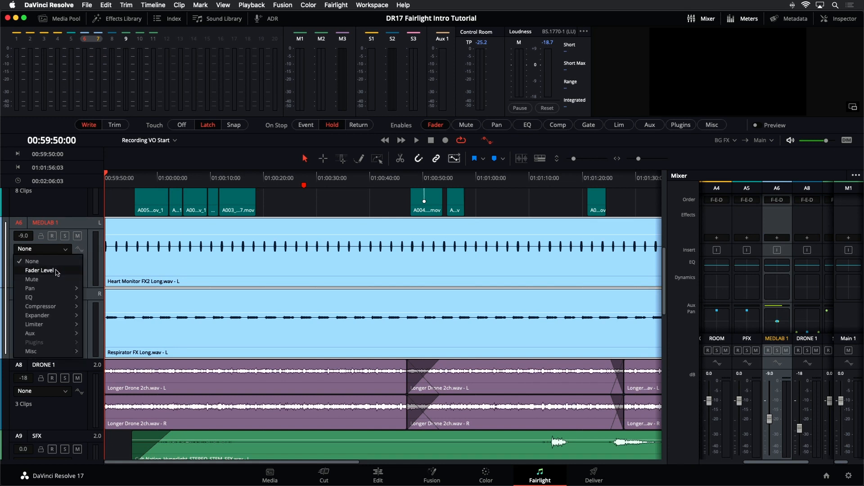
click(39, 271)
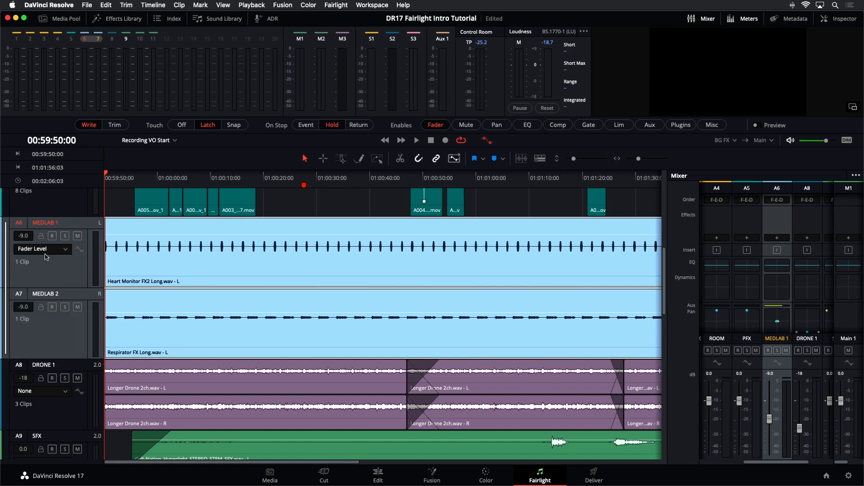
click(79, 251)
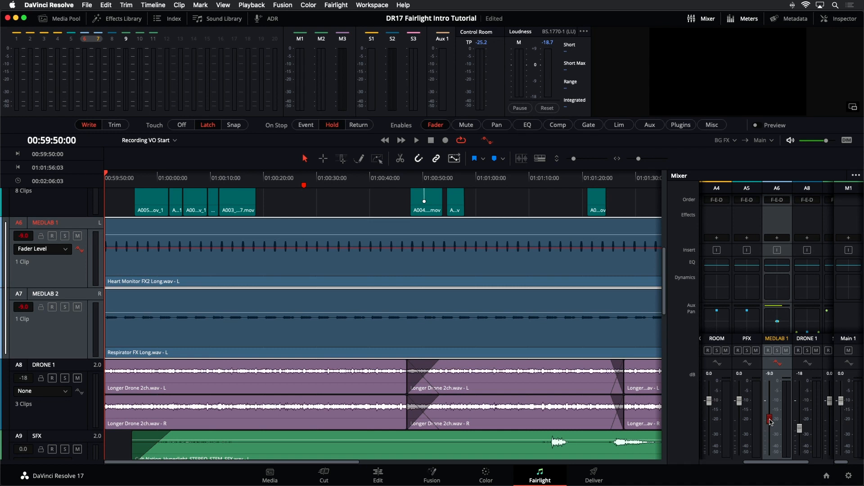
Step: Record fader automation during playback from the timeline start, lowering the MEDLAB level to -21 dB after about 01:00:10:00
key(space)
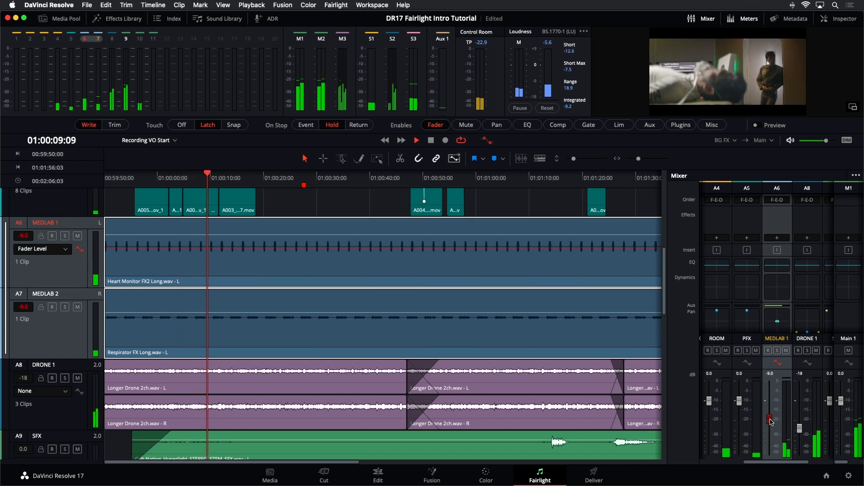
drag(771, 422, 775, 434)
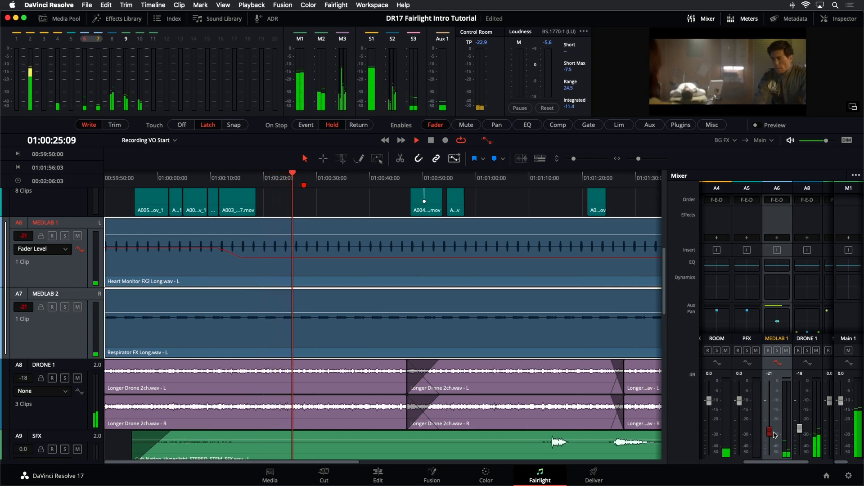
key(space)
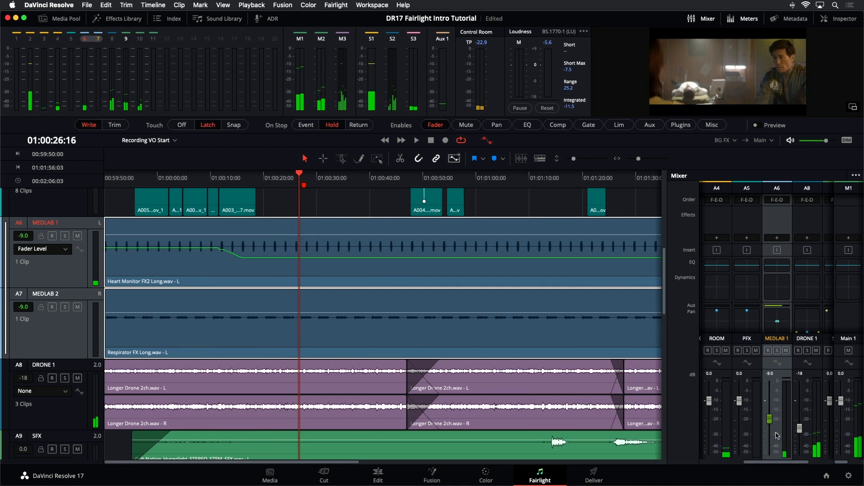
scroll(280, 295, up, 6)
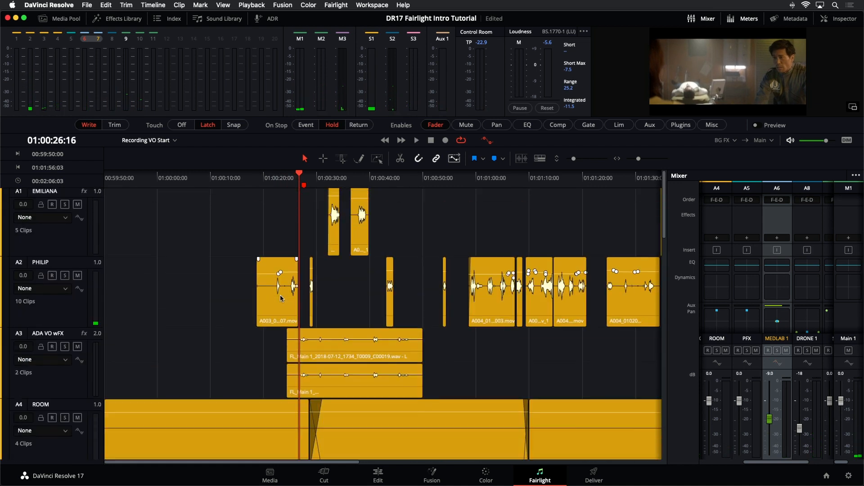
scroll(280, 295, down, 6)
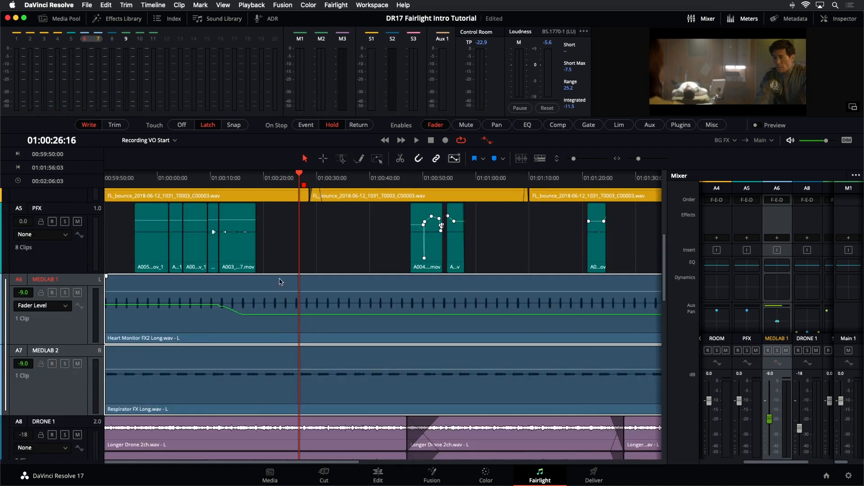
scroll(280, 282, up, 4)
scroll(280, 282, down, 2)
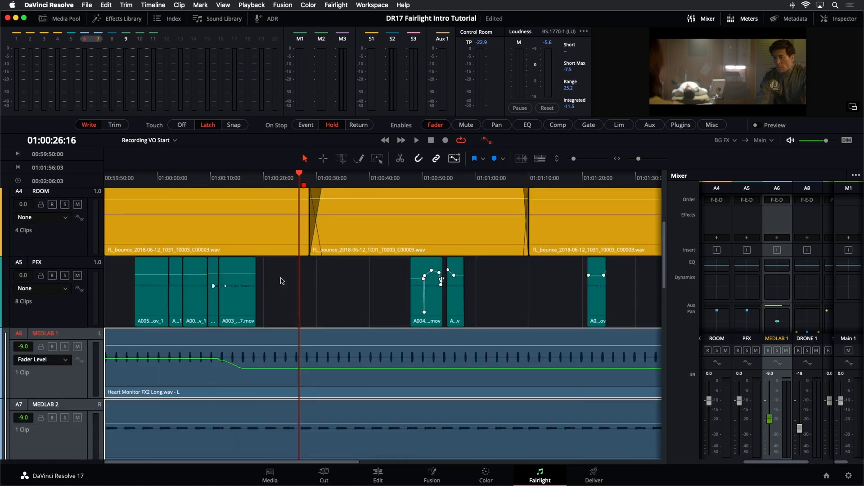
Step: Switch monitoring to the Main 1 bus and play a few seconds of the mix from near 01:00:01:00
click(734, 141)
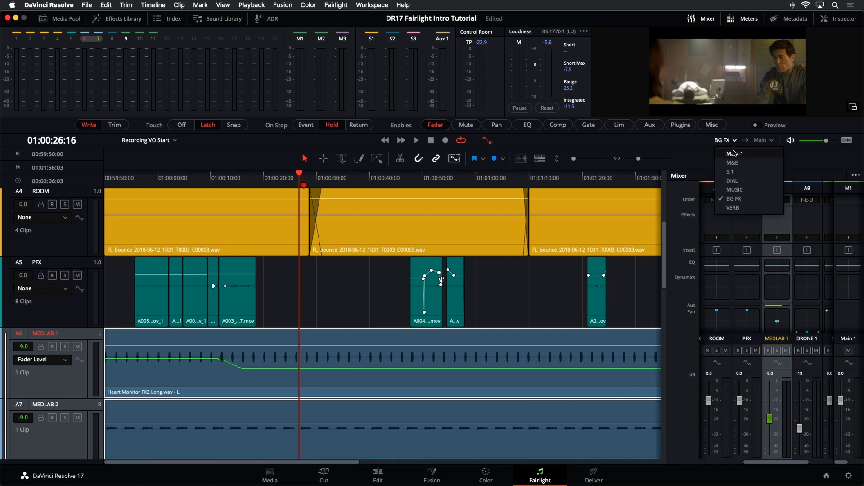
click(734, 153)
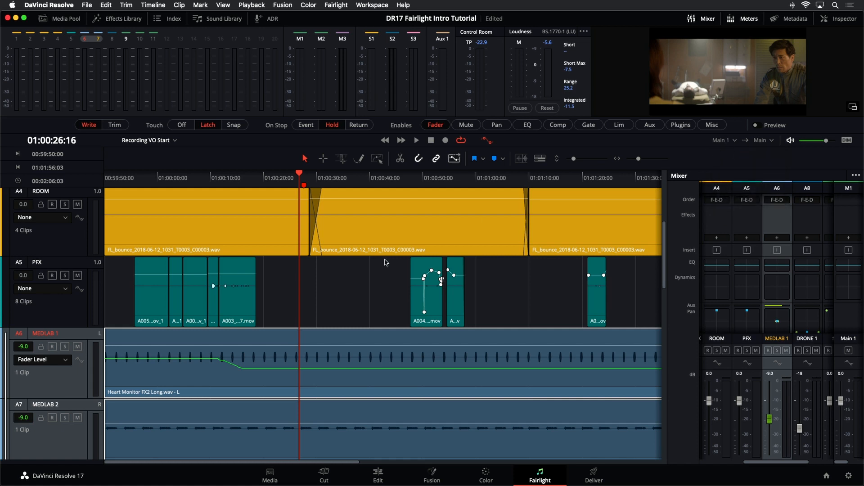
click(165, 181)
key(space)
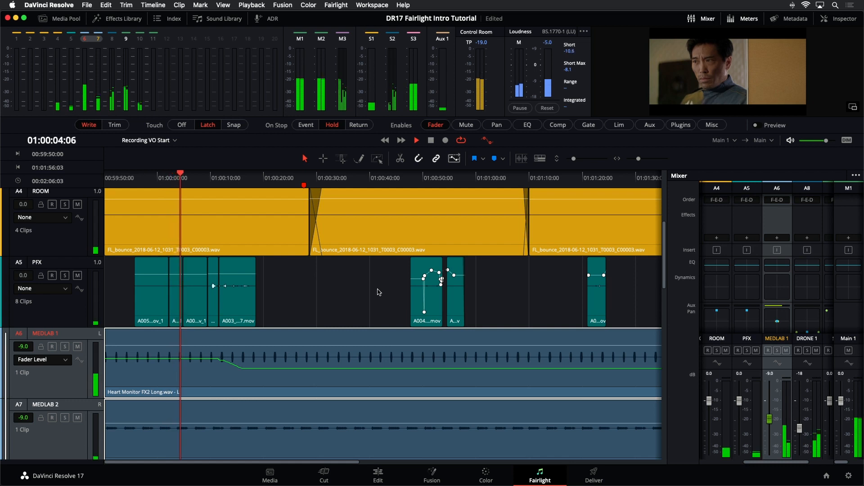
key(space)
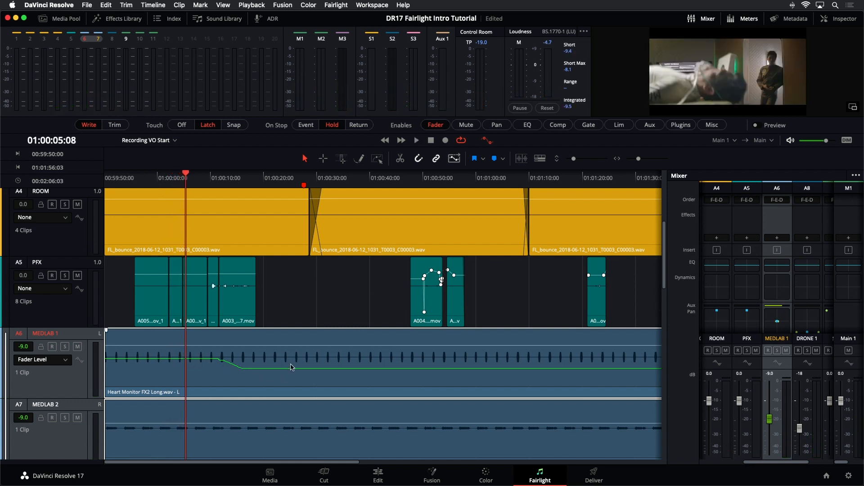
Step: Look over the automation parameters available for the MEDLAB 1 track
scroll(292, 366, down, 5)
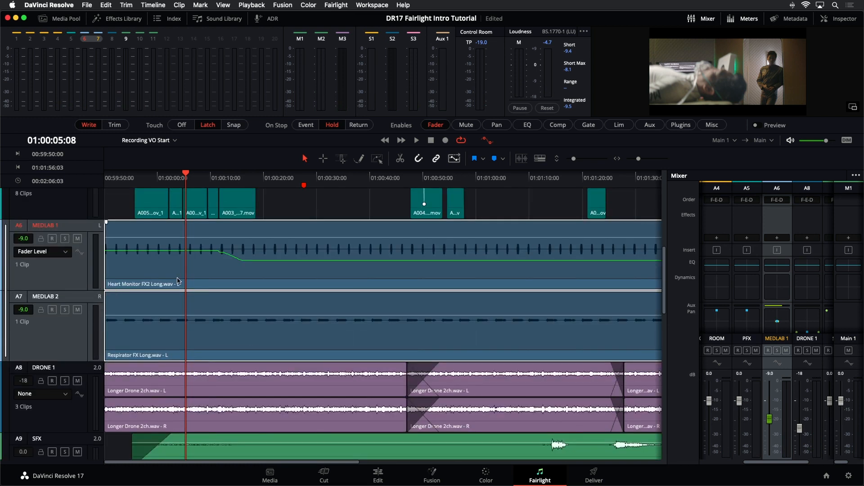
click(62, 255)
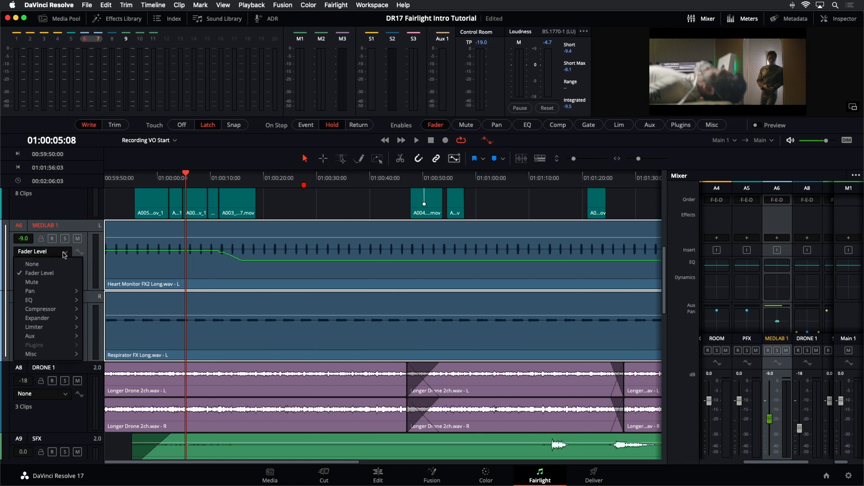
mouse_move(63, 292)
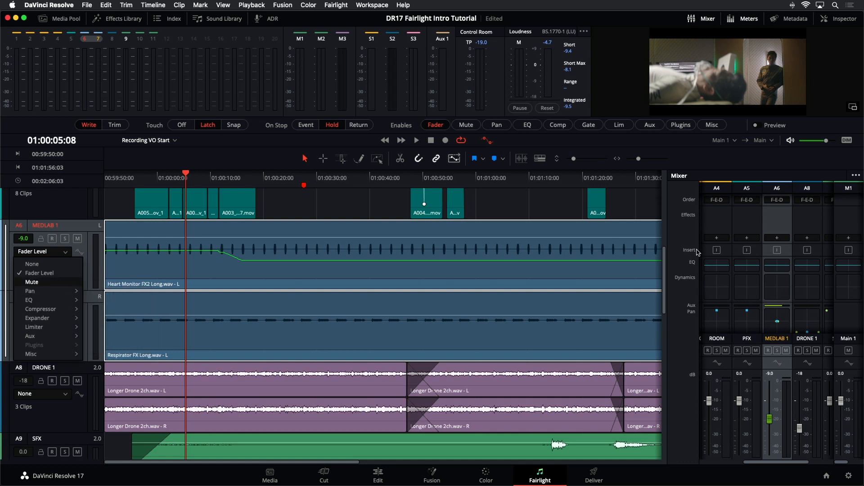
Step: Open the Audio Pan window for MEDLAB 1 and position the playhead at 01:00:27:15
double_click(777, 320)
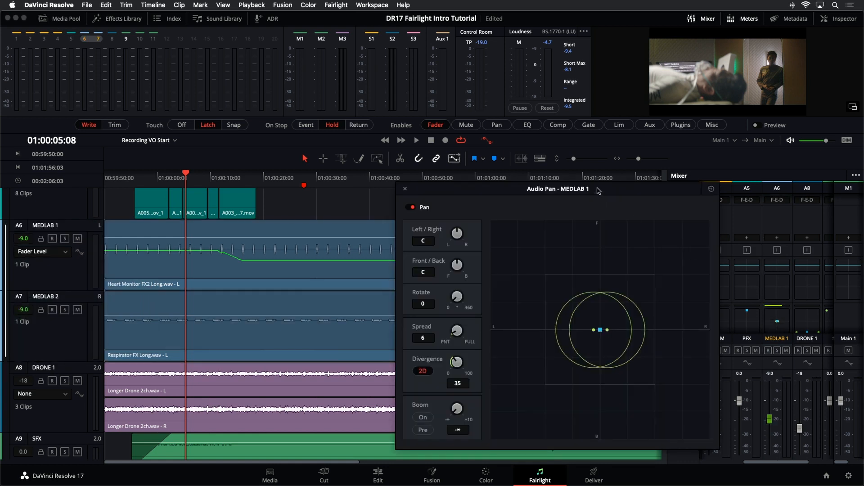
drag(598, 190, 627, 158)
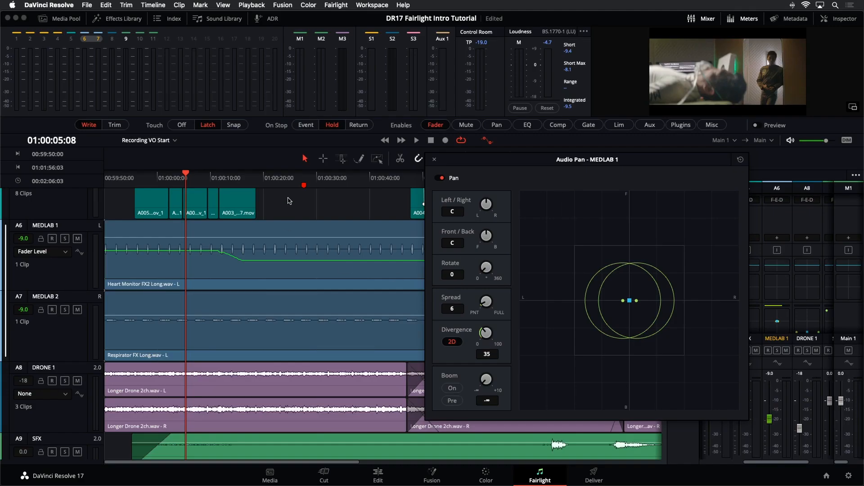
click(305, 179)
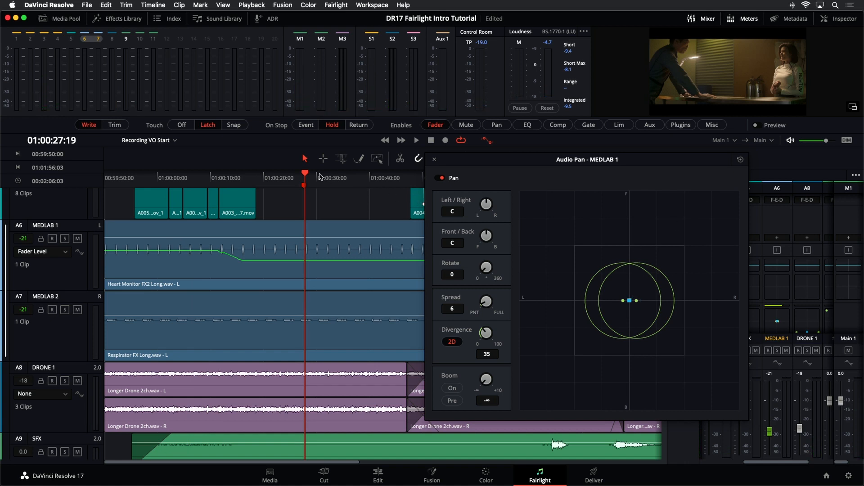
click(304, 174)
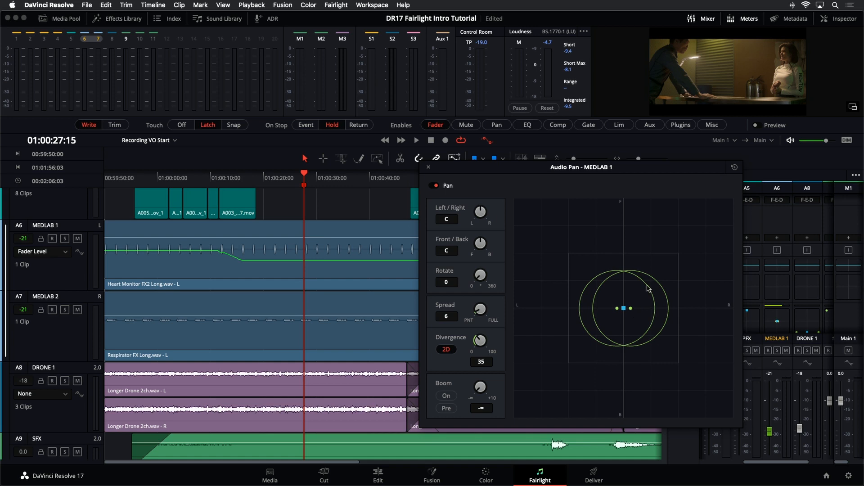
Step: Set automation to write Pan instead of Fader, with the On Stop behavior set to Event
click(497, 125)
click(440, 128)
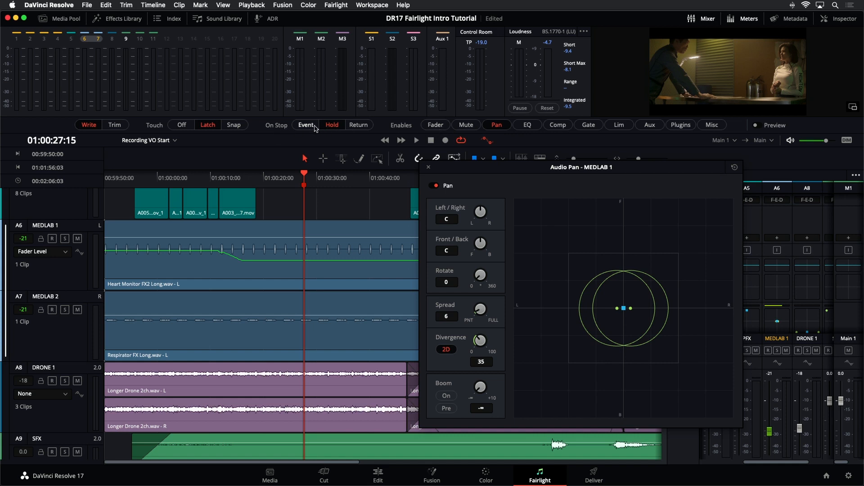
click(301, 129)
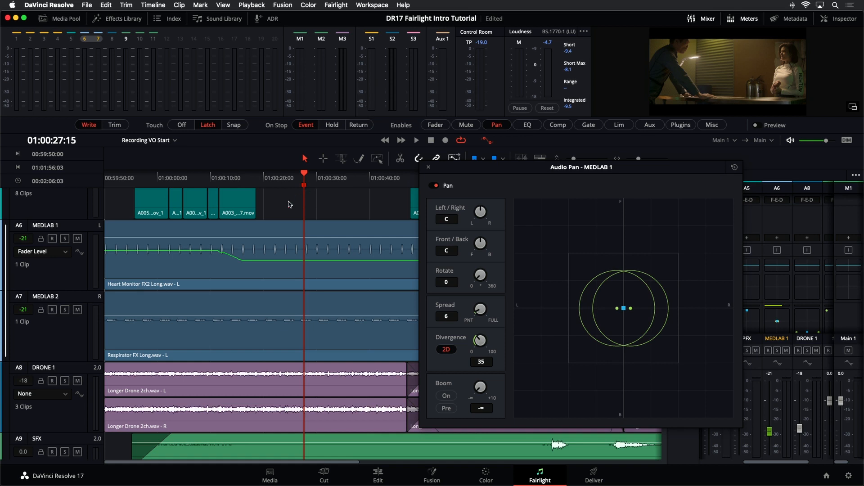
Step: Display the L/R Pan curve on MEDLAB 1, touch-enable the track's automation, and place a pan keyframe near 01:00:27:15
click(65, 255)
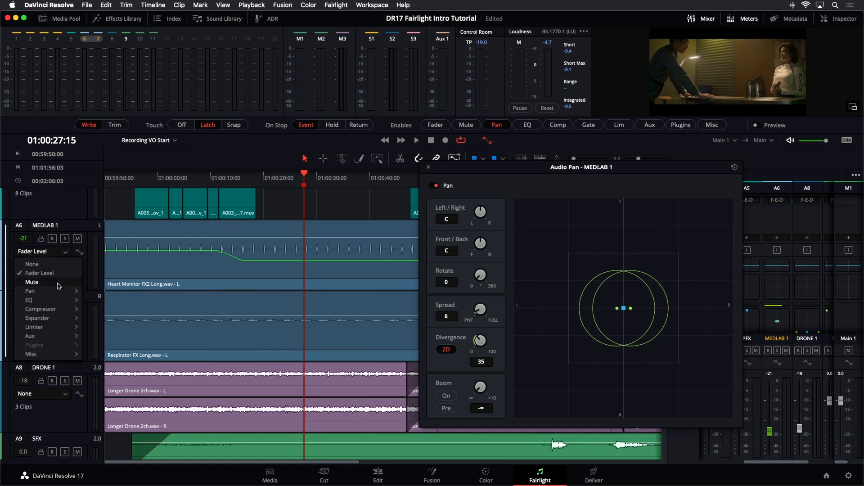
mouse_move(48, 293)
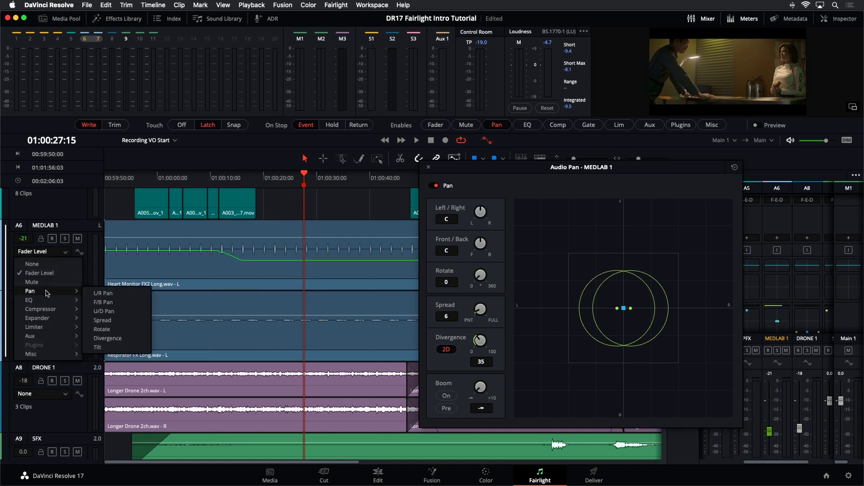
click(109, 297)
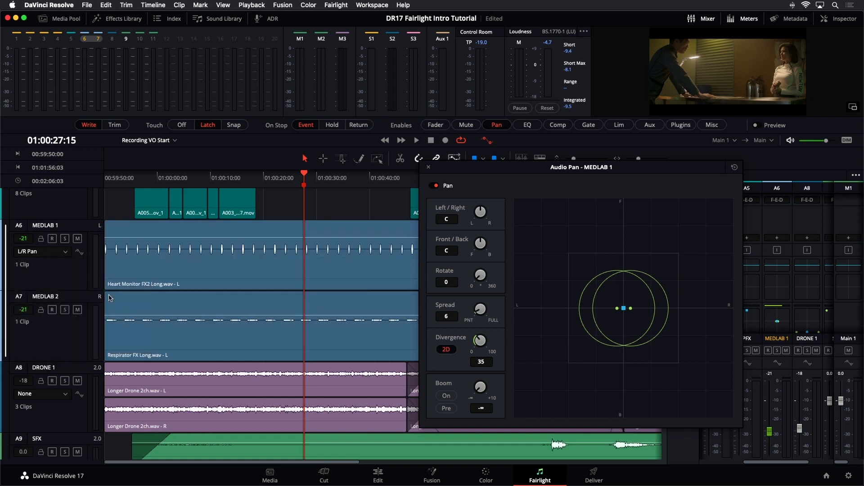
click(80, 253)
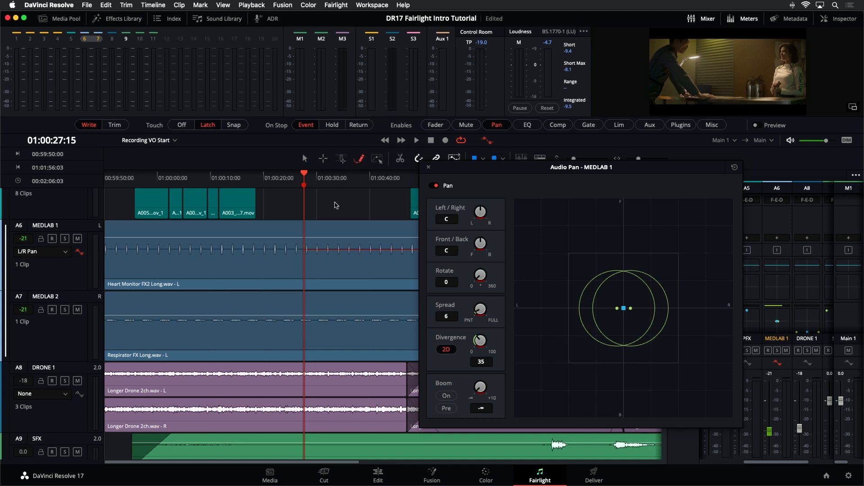
click(306, 249)
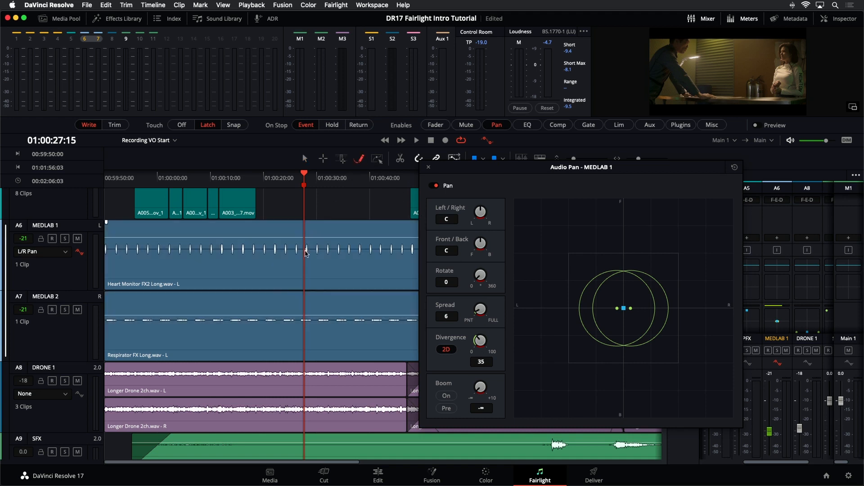
click(307, 251)
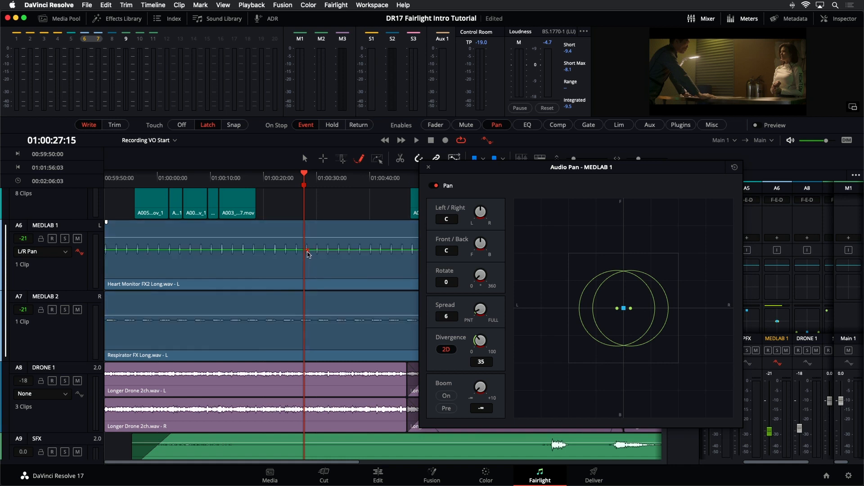
key(super+s)
Step: Display the F/B Pan curve on MEDLAB 1 and pencil in a keyframe at about 01:00:27:15
click(50, 253)
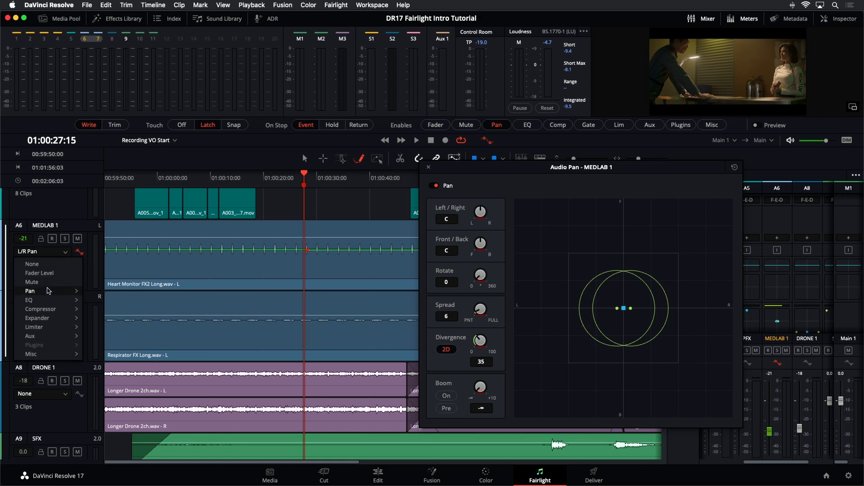
mouse_move(52, 291)
click(99, 302)
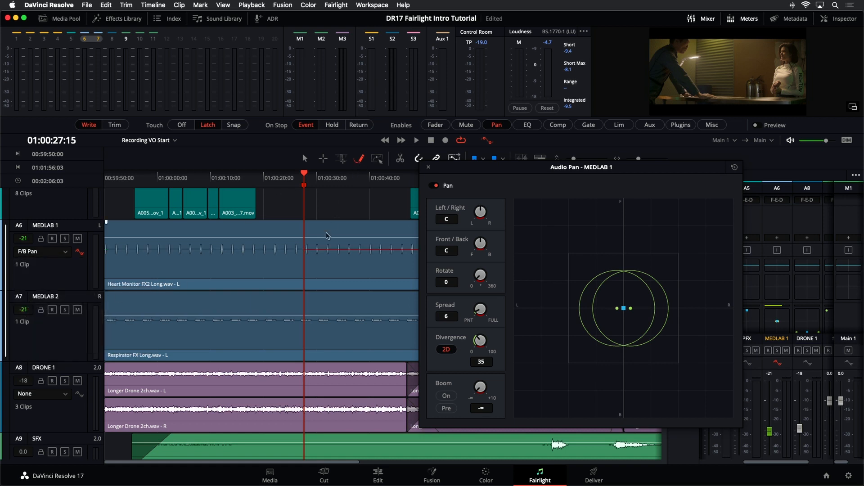
key(super+z)
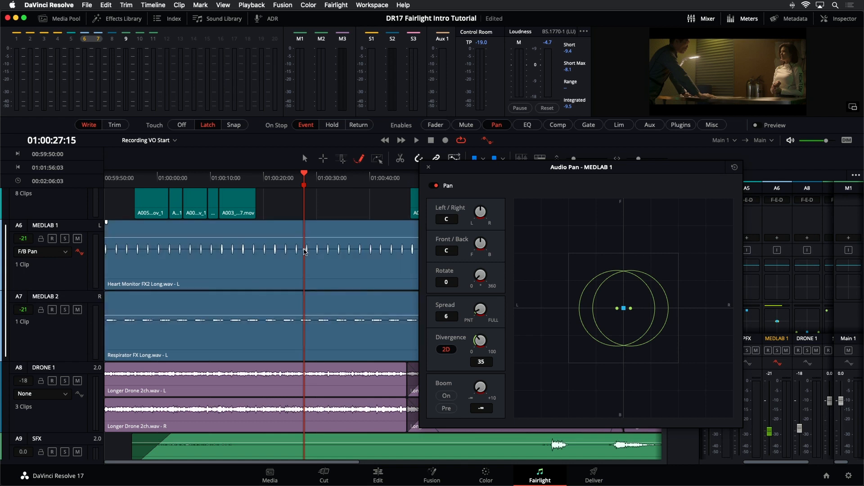
drag(304, 249, 308, 251)
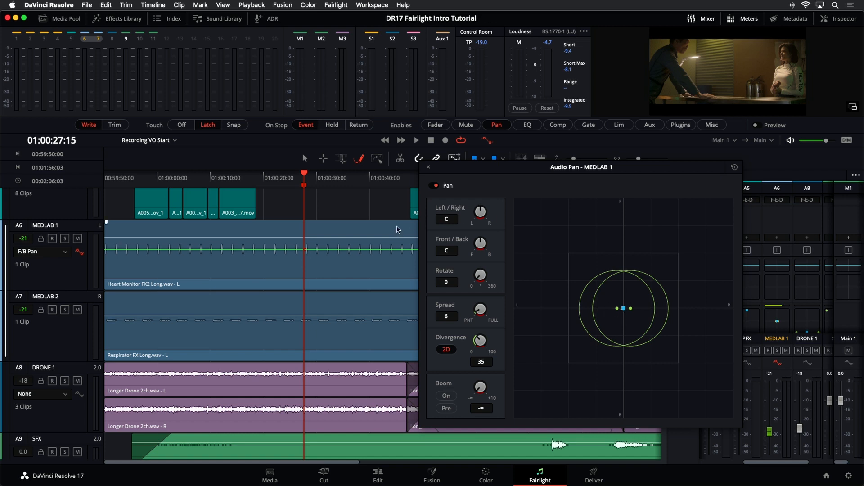
Step: Switch the MEDLAB 1 automation curve back to L/R Pan and return the playhead to 00:59:50:00
click(60, 254)
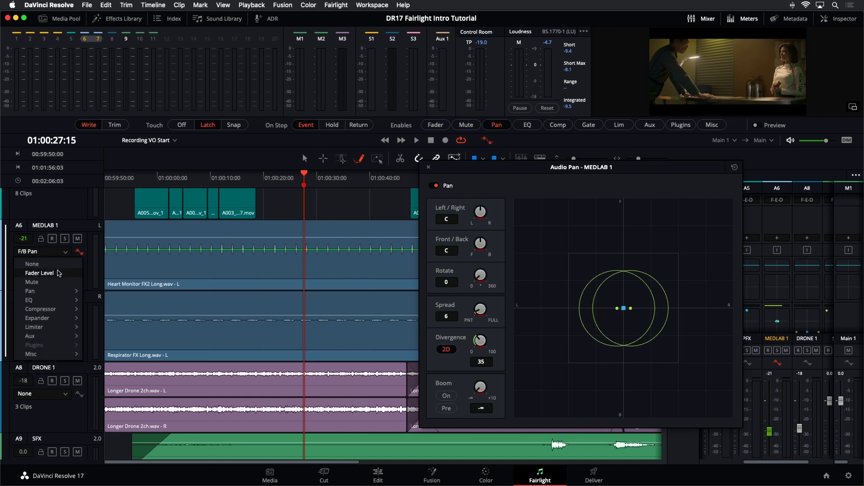
mouse_move(60, 292)
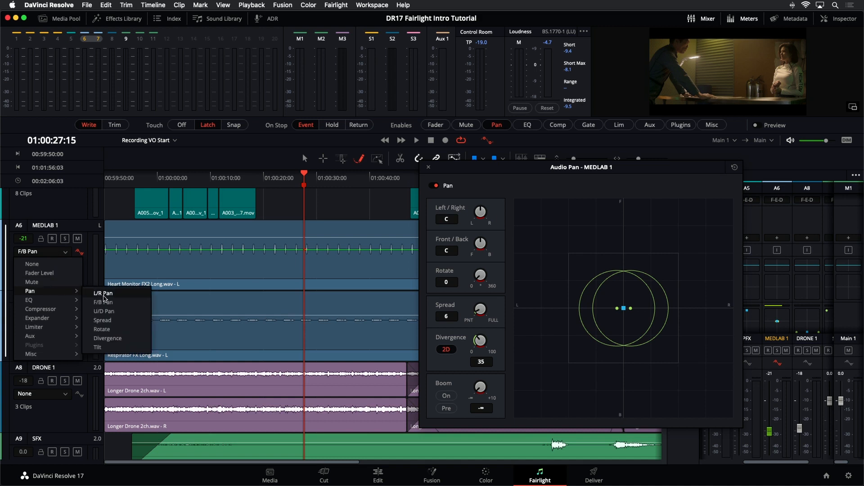
click(104, 297)
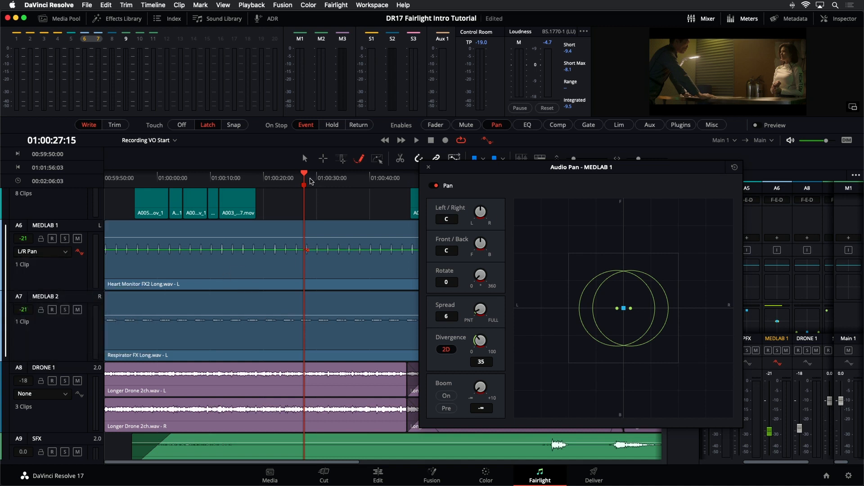
drag(306, 177, 103, 179)
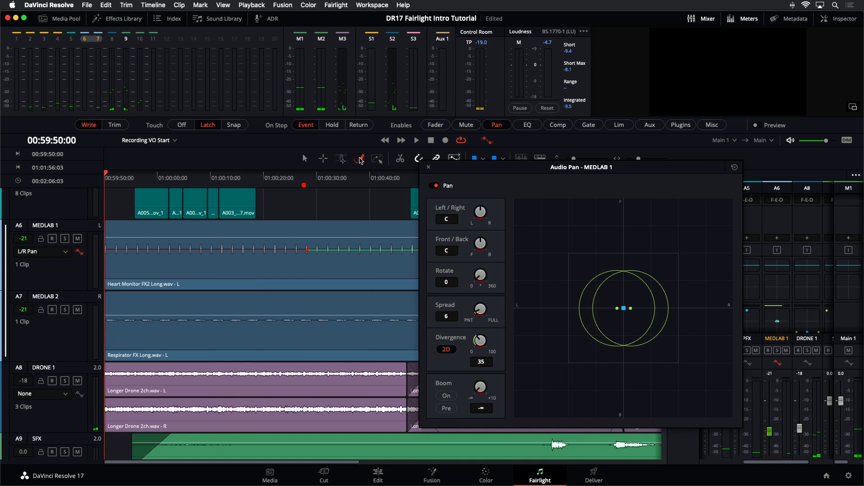
Step: Reapply the L/R Pan keyframe near 01:00:27:15 and set the MEDLAB 1 starting pan to about 79R and 100F
click(305, 159)
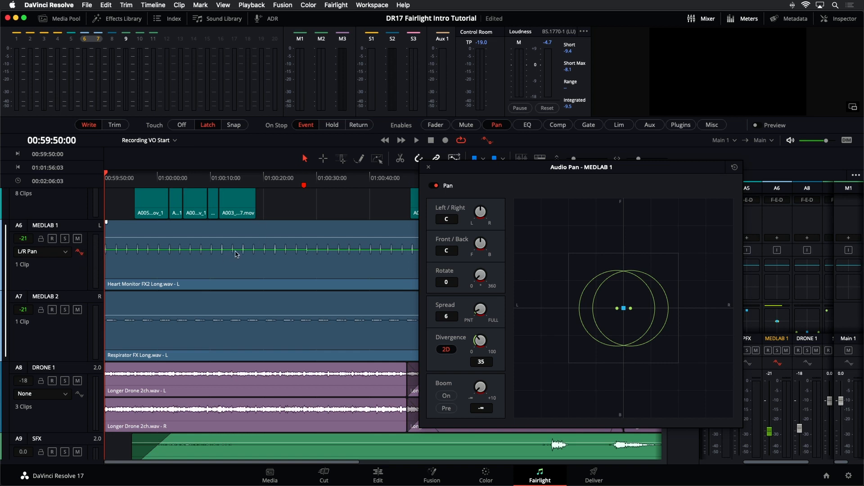
click(359, 159)
click(308, 250)
click(304, 158)
drag(626, 309, 711, 187)
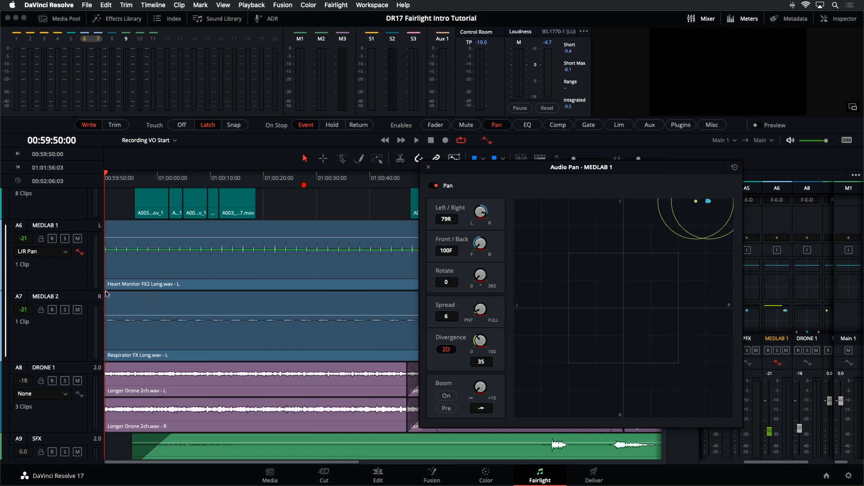
Step: Check the F/B Pan curve on MEDLAB 1 and return the display to the L/R Pan curve
click(60, 257)
mouse_move(47, 295)
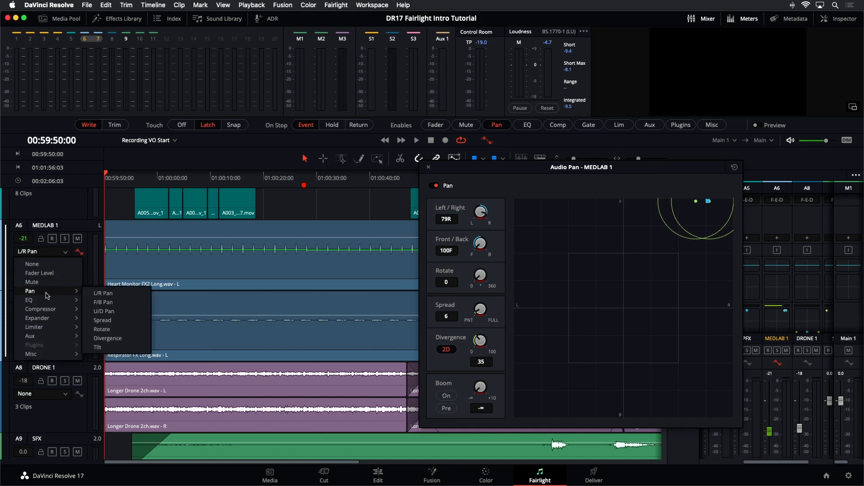
click(98, 302)
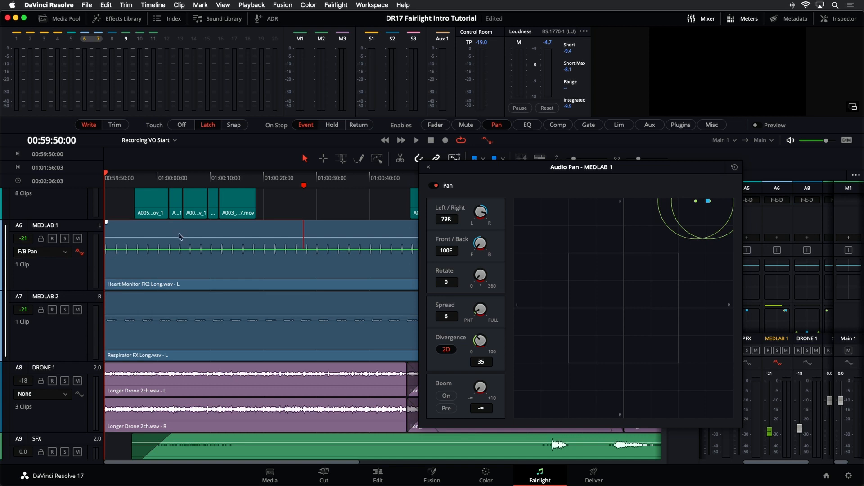
click(27, 252)
mouse_move(29, 291)
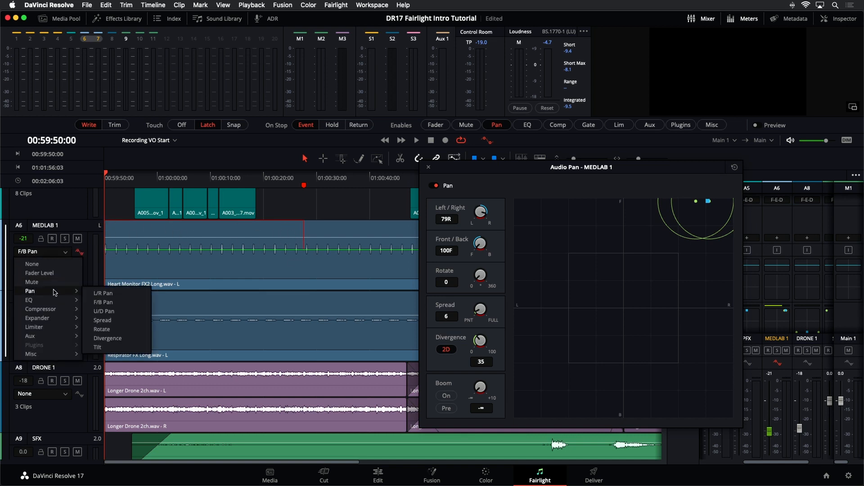
click(101, 291)
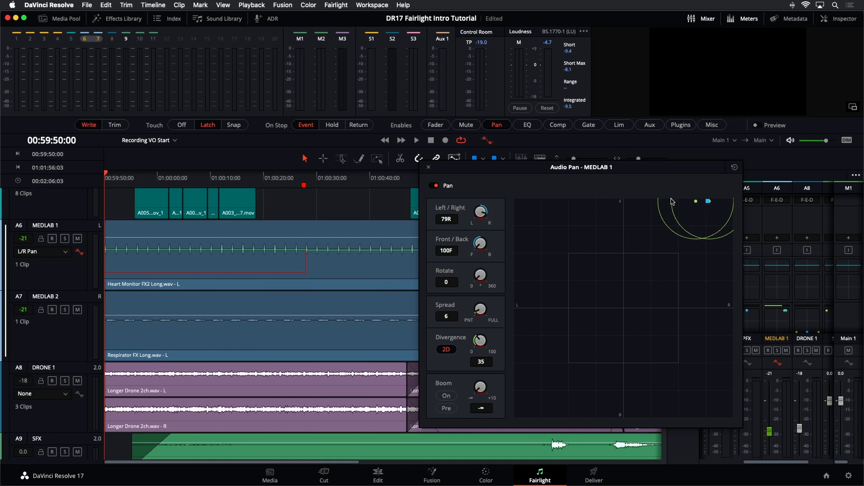
Step: Record a MEDLAB 1 pan move during playback from 00:59:50:00, sweeping from front right to about 52L and 100F
key(space)
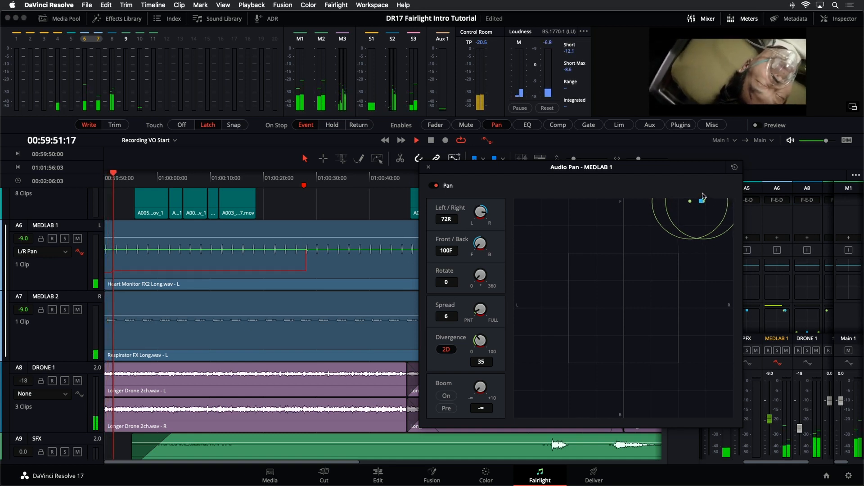
drag(703, 197, 567, 161)
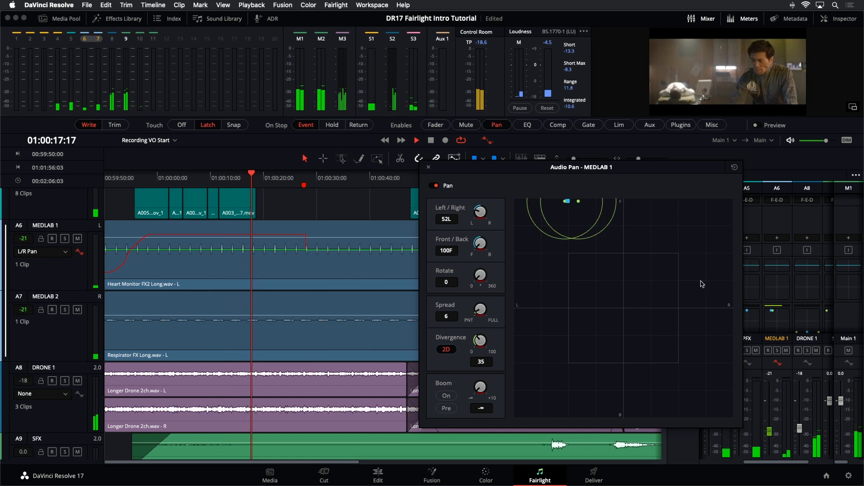
key(space)
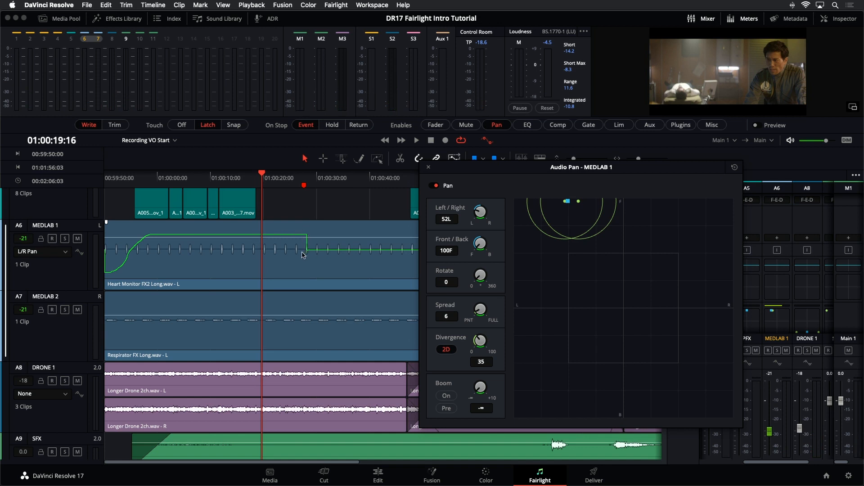
Step: Play back the opening from 00:59:50:00 to review the recorded MEDLAB 1 pan automation
drag(135, 179, 102, 176)
key(space)
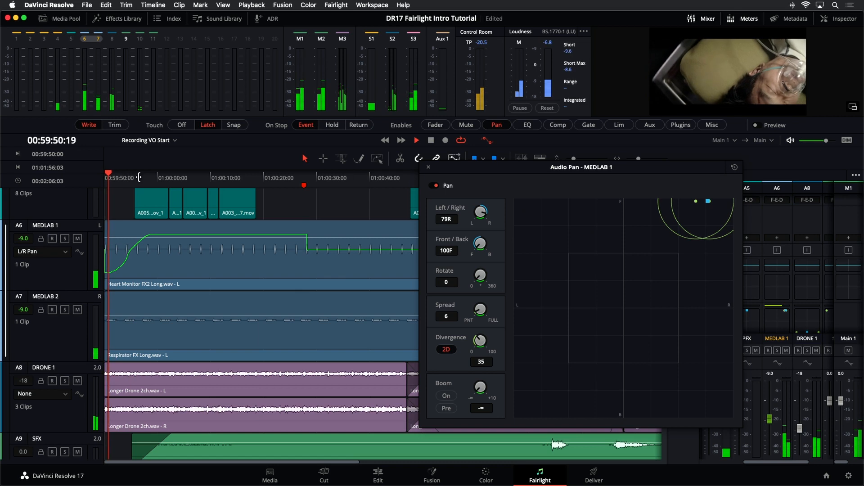
key(space)
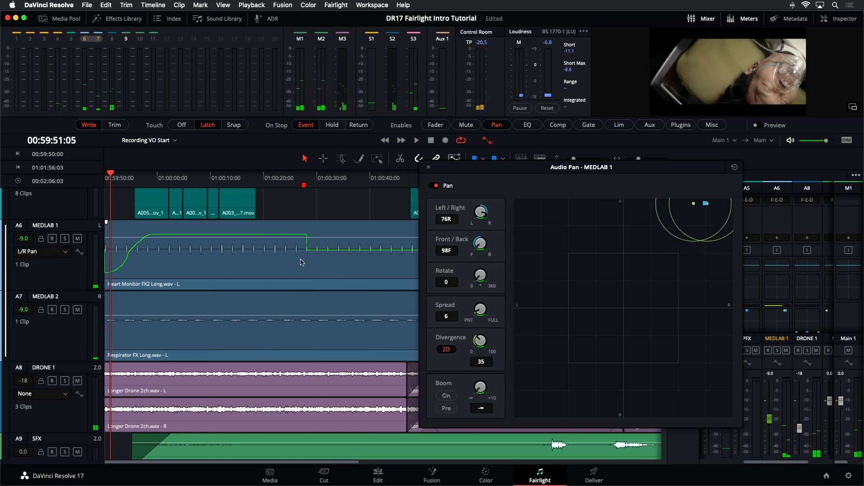
Step: Close the Audio Pan window and enable Plugins automation instead of Pan, with the MEDLAB 1 track selected
click(428, 167)
click(65, 269)
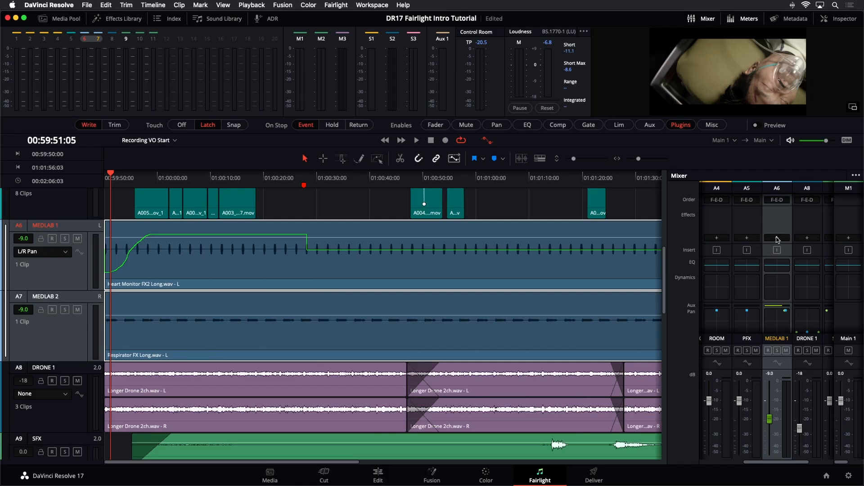
Step: Insert the Fairlight FX Echo effect on MEDLAB 1 and load its Large Hall preset
click(778, 239)
mouse_move(773, 259)
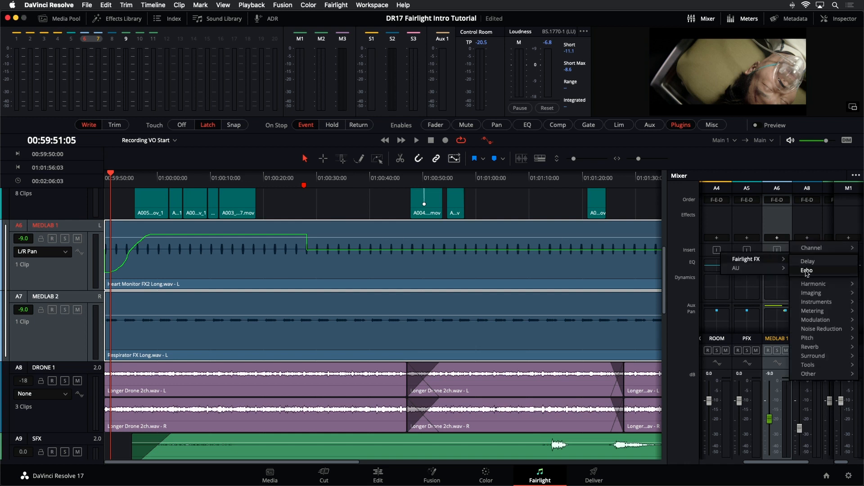
click(807, 270)
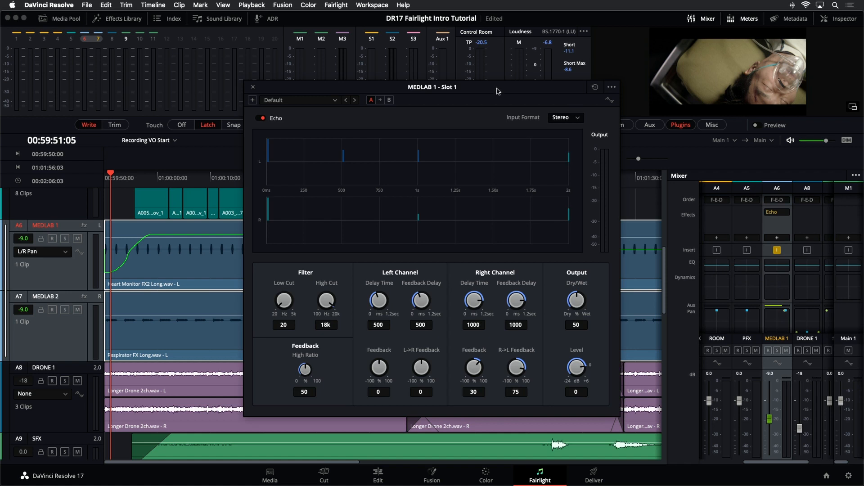
drag(496, 89, 524, 94)
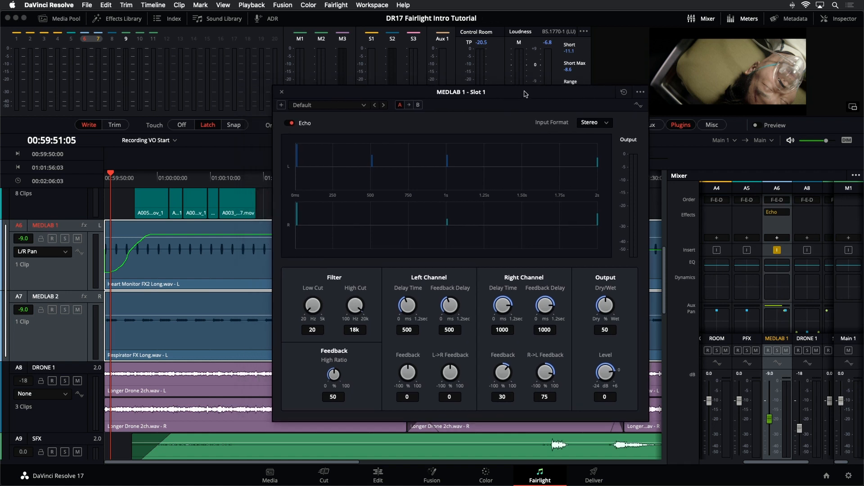
click(363, 105)
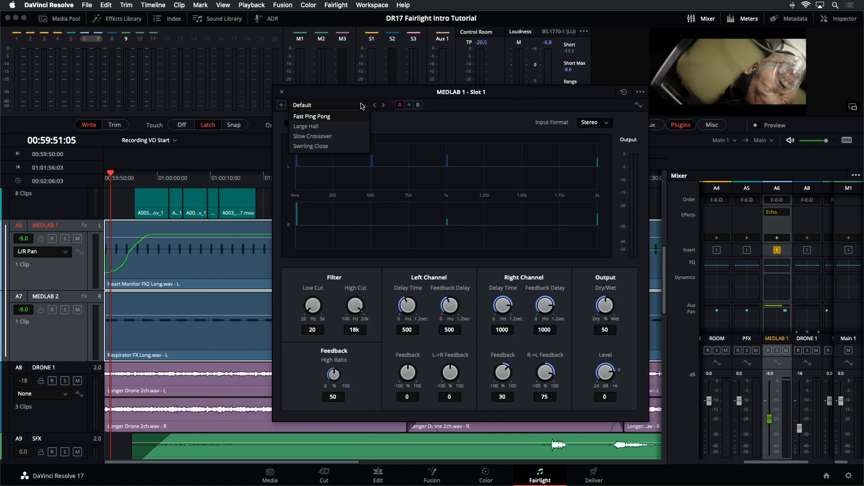
click(314, 129)
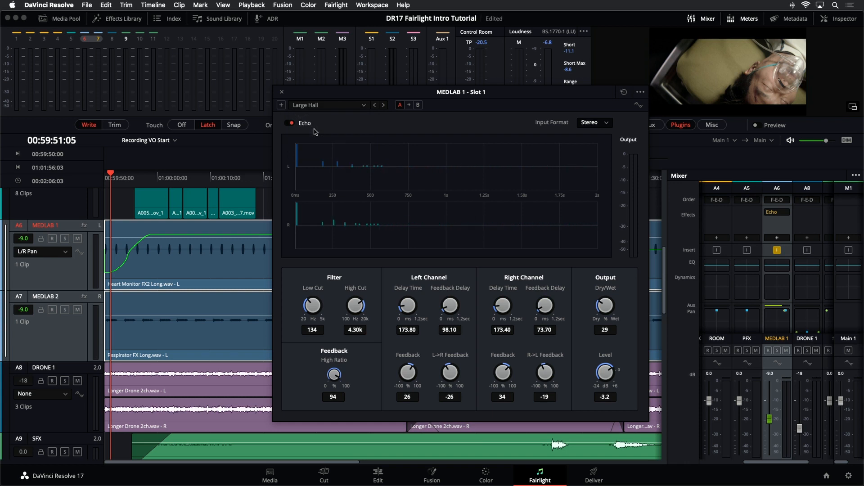
Step: Audition the Large Hall echo up to about 00:59:55:21, and set its output Dry/Wet to 0
key(space)
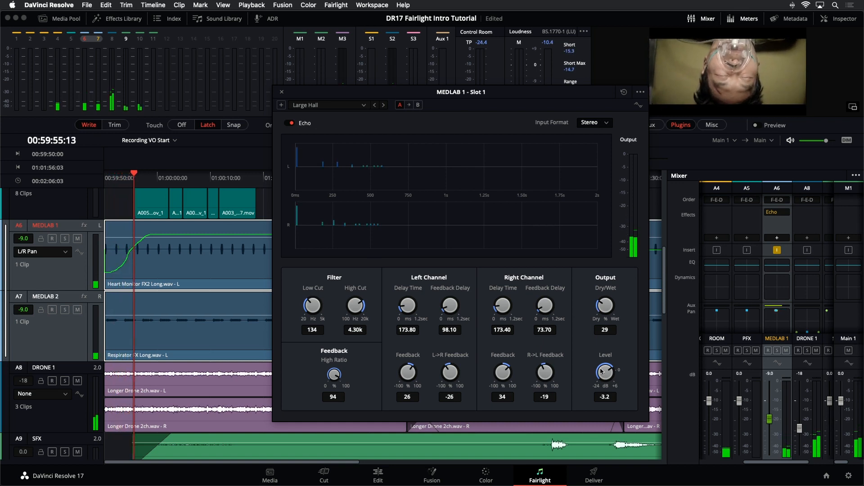
key(space)
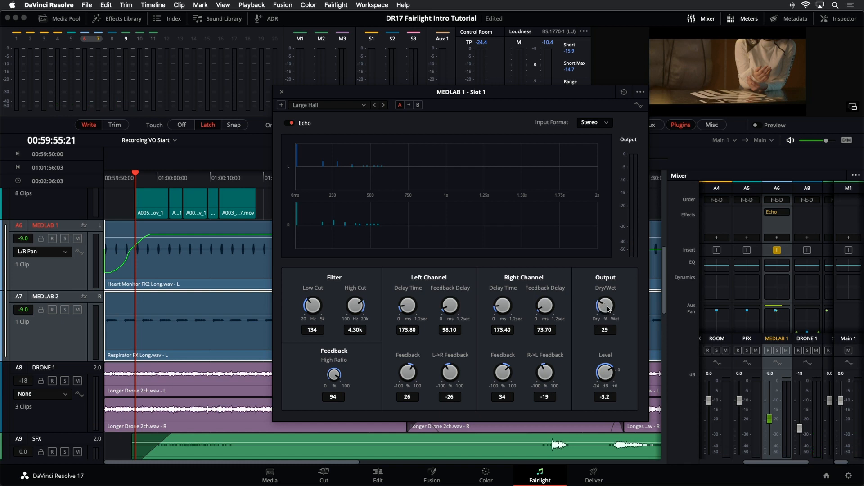
drag(607, 308, 588, 316)
drag(597, 310, 531, 337)
Step: Display the Echo plugin's Dry/Wet automation curve on MEDLAB 1 and arm the track for automation with the playhead at 00:59:50:00
drag(347, 96, 375, 151)
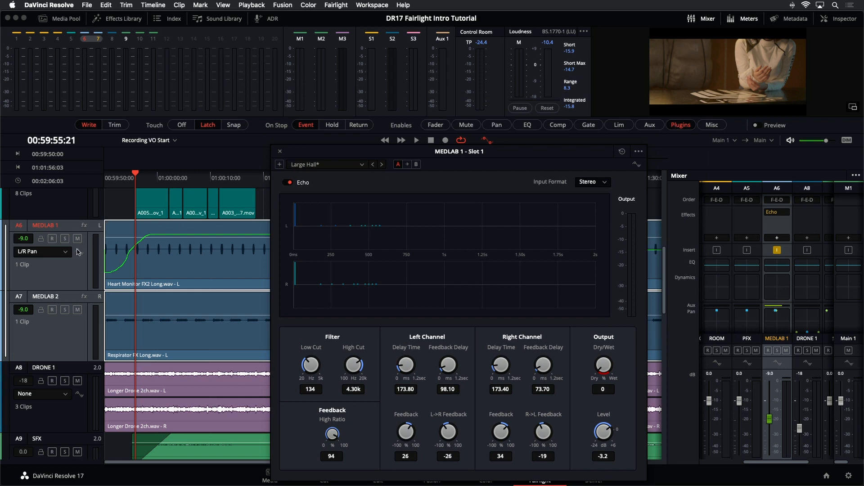
click(58, 254)
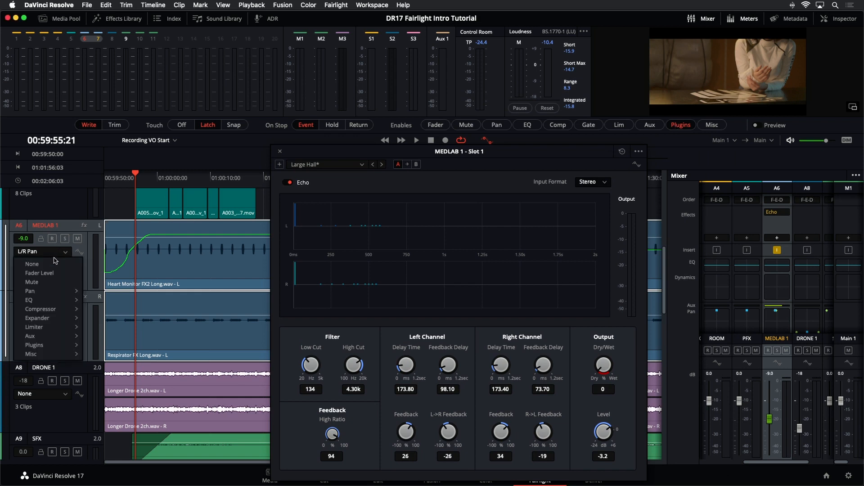
mouse_move(47, 346)
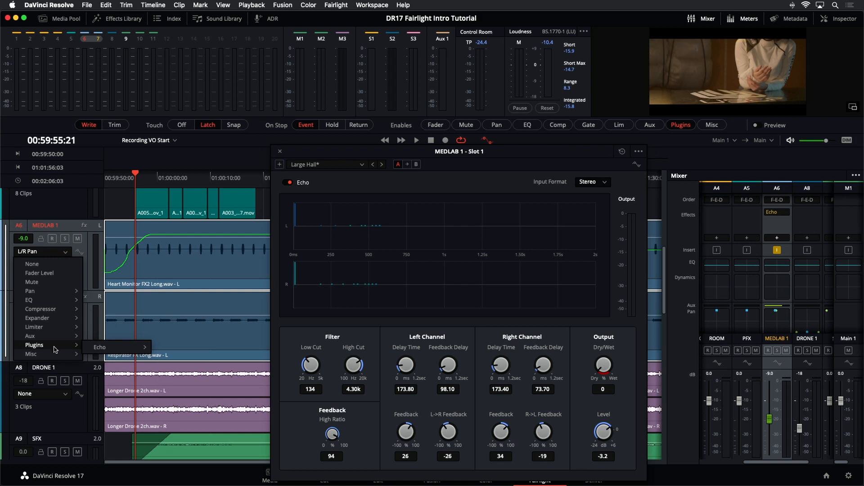
mouse_move(131, 348)
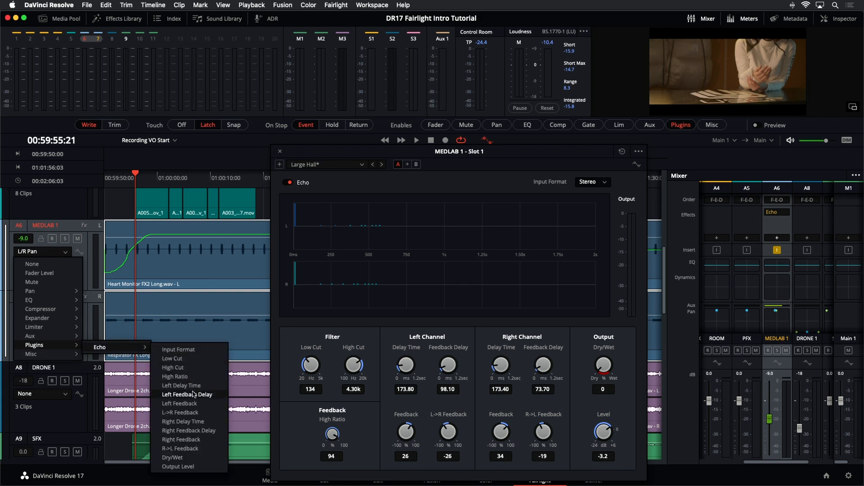
click(199, 459)
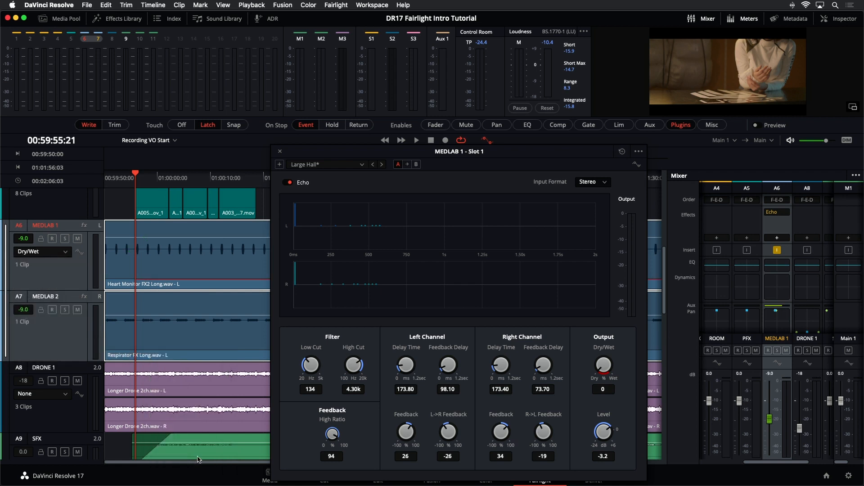
drag(119, 180, 93, 182)
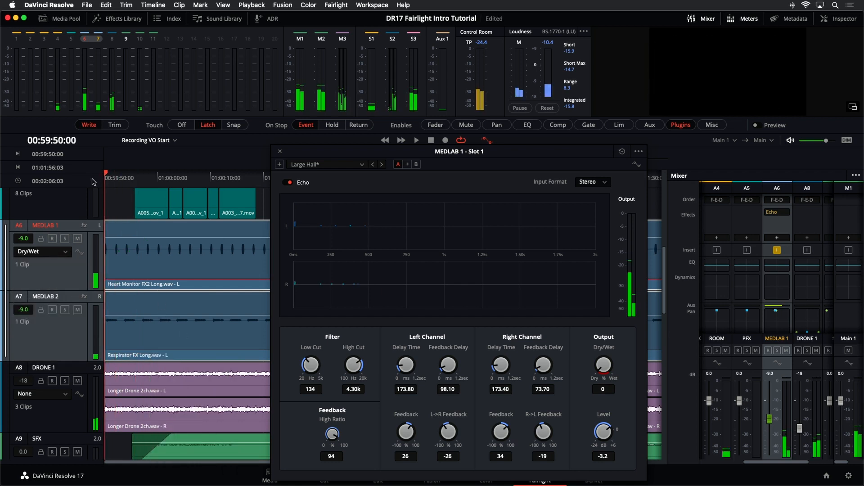
click(80, 253)
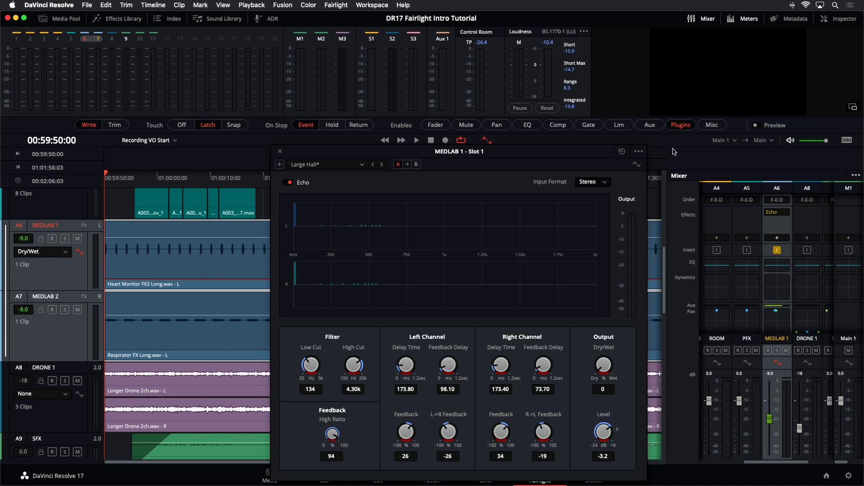
Step: Enlarge the meters and viewer area and widen the viewer, keeping the Echo window clear of the picture
drag(673, 147, 670, 228)
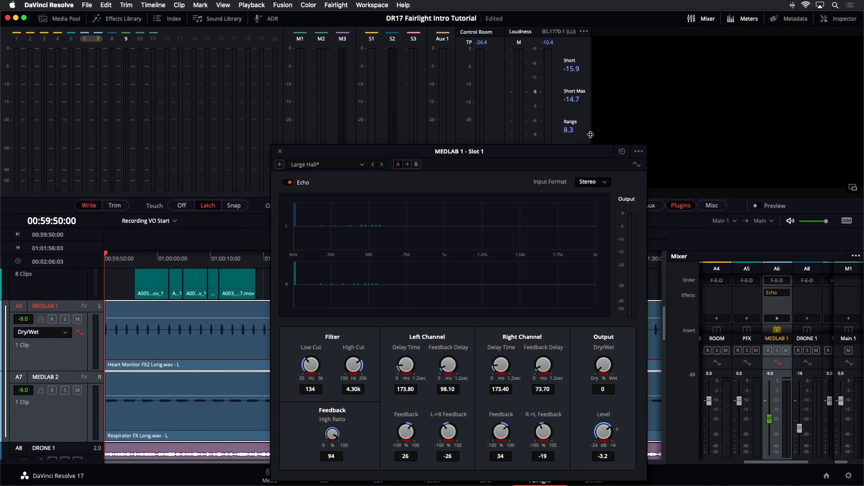
drag(590, 134, 526, 121)
mouse_move(530, 158)
mouse_down()
mouse_move(451, 154)
mouse_move(542, 162)
mouse_move(539, 148)
mouse_up()
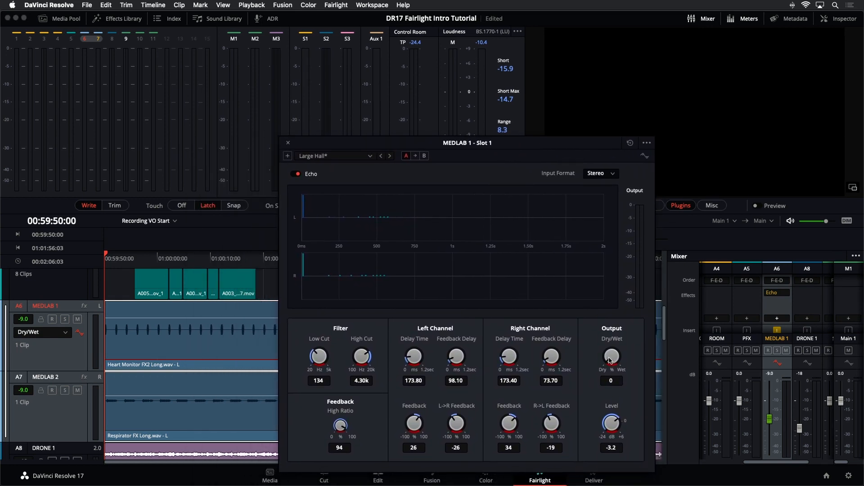
Step: Record Echo Dry/Wet automation during playback, raising it to about 25, dropping it to 0, then raising it to 26.6 before stopping near 01:00:22:15
key(space)
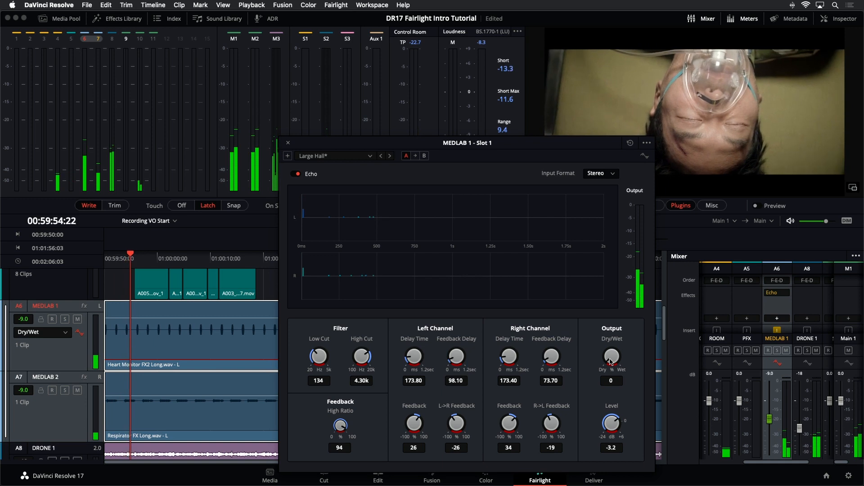
drag(610, 362, 643, 333)
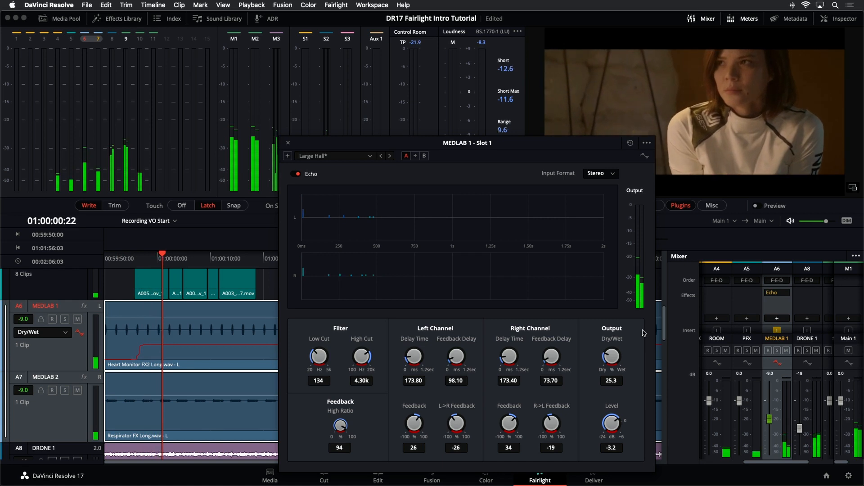
drag(643, 333, 641, 333)
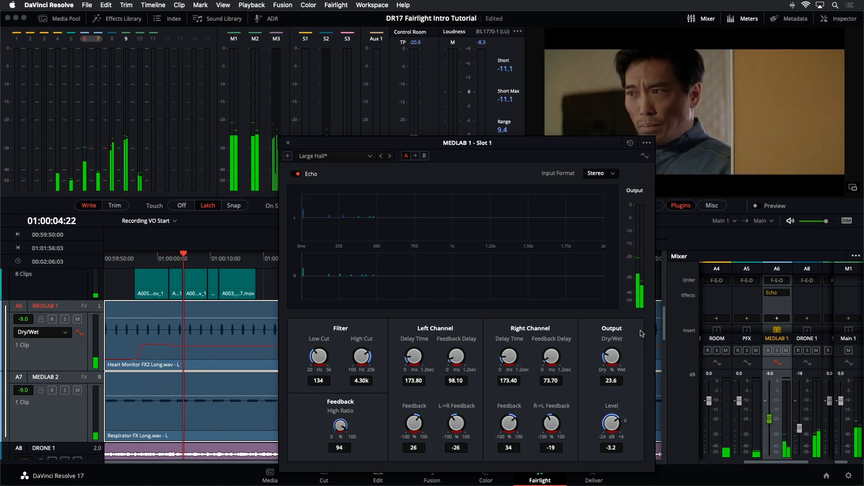
drag(642, 333, 584, 356)
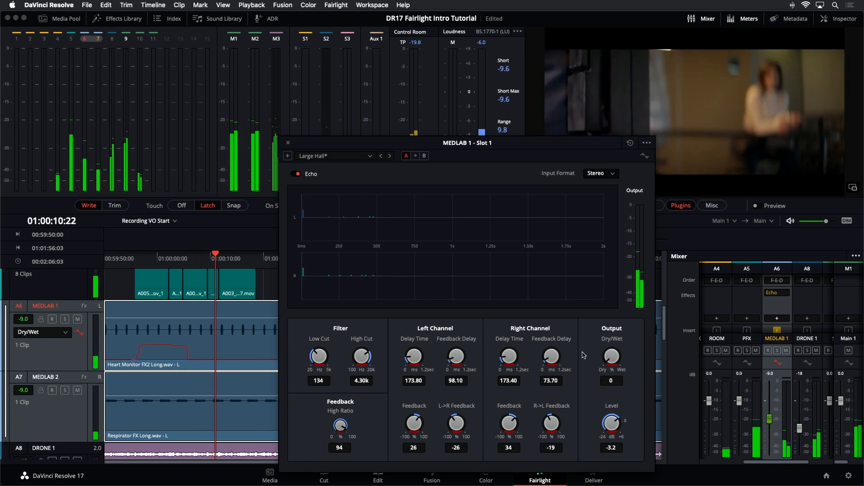
drag(582, 352, 622, 330)
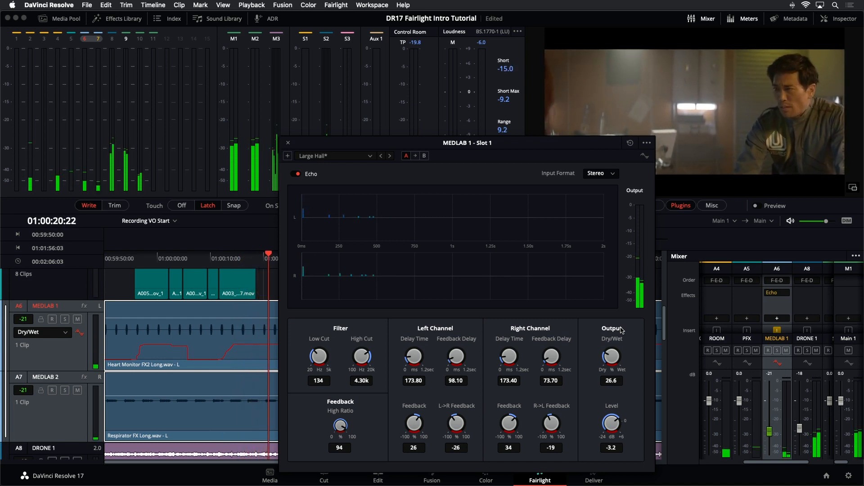
key(space)
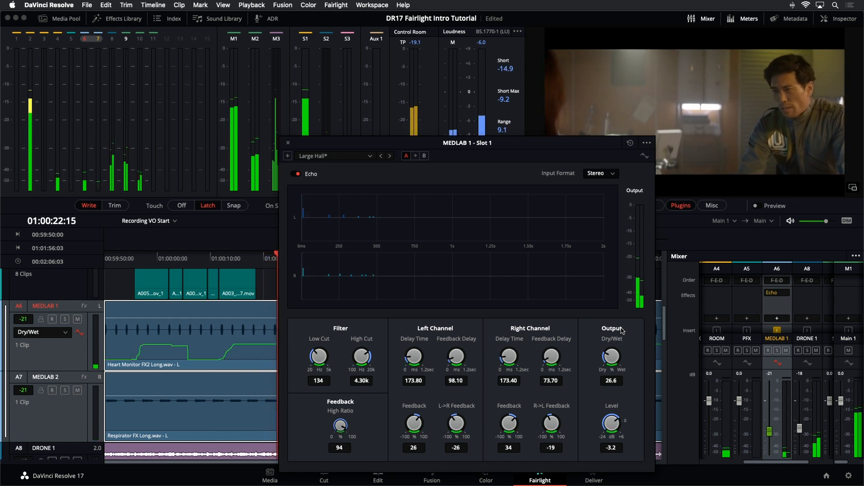
Step: Close the MEDLAB 1 Echo window and reset the UI layout
drag(390, 143, 582, 150)
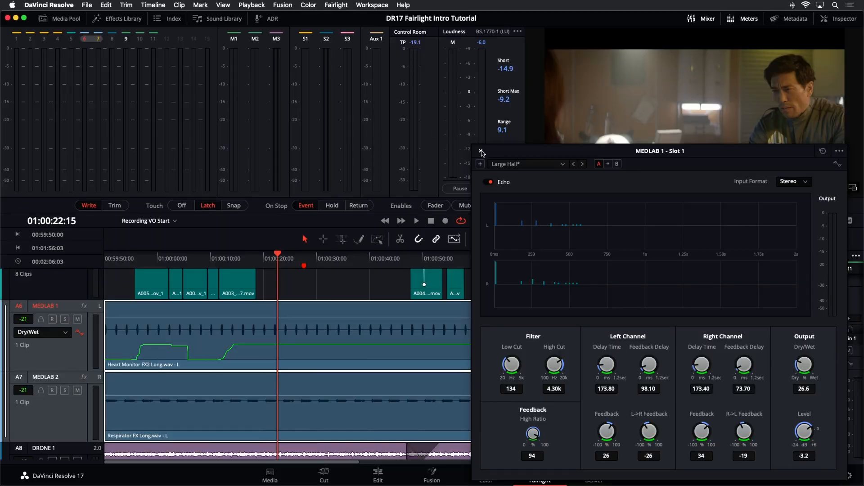
click(481, 152)
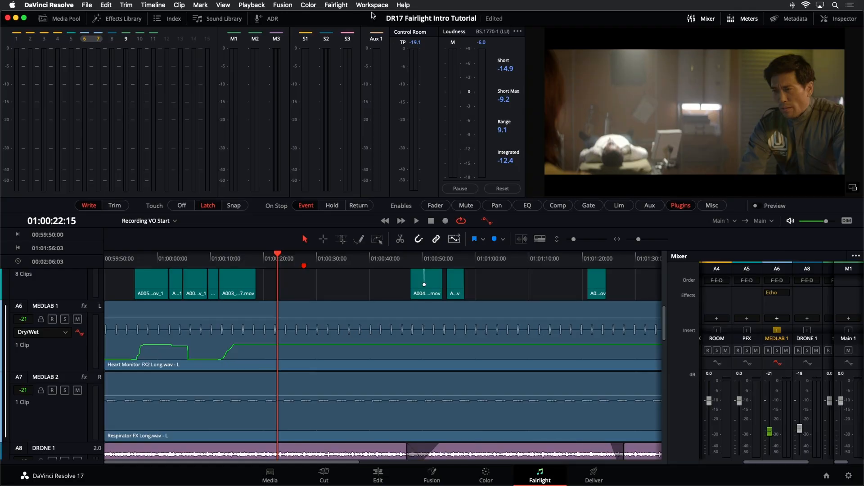
click(368, 5)
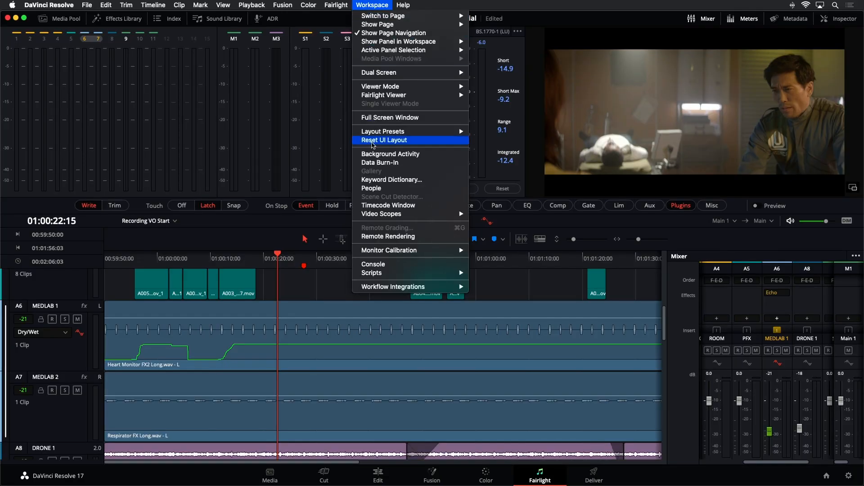
click(373, 142)
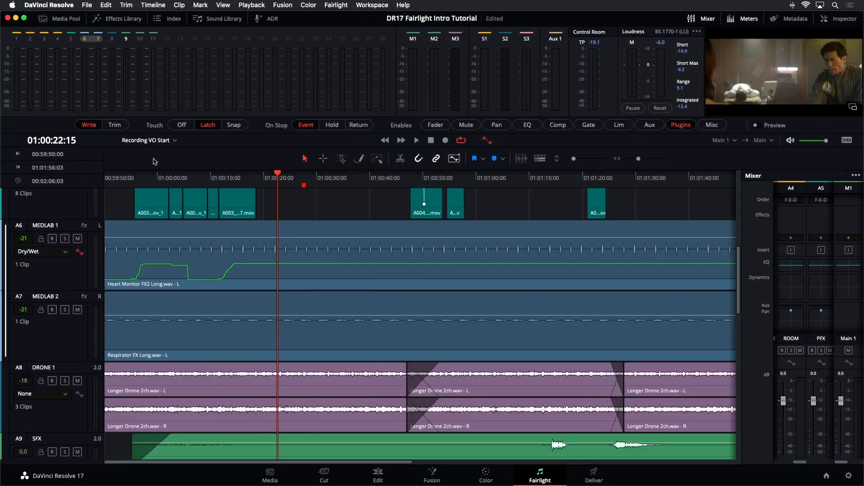
Step: Show the Timelines bin as a list in the Media Pool and open the 16 Bus Tracks Example timeline
click(66, 20)
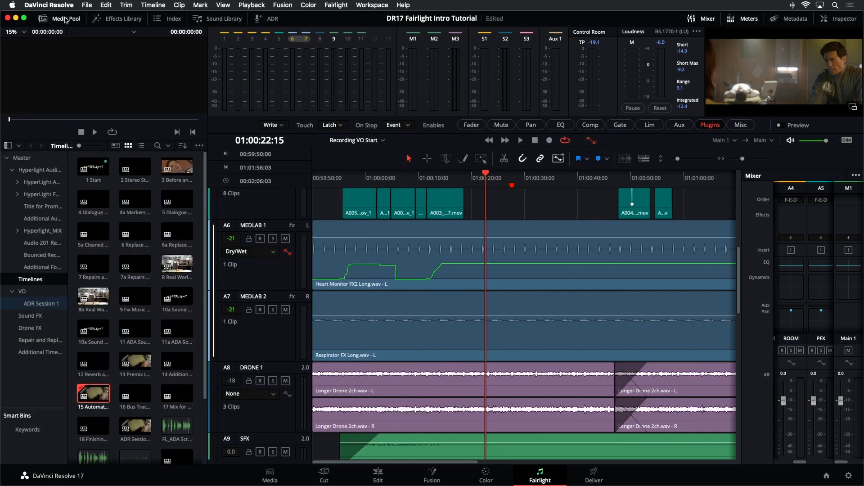
click(141, 146)
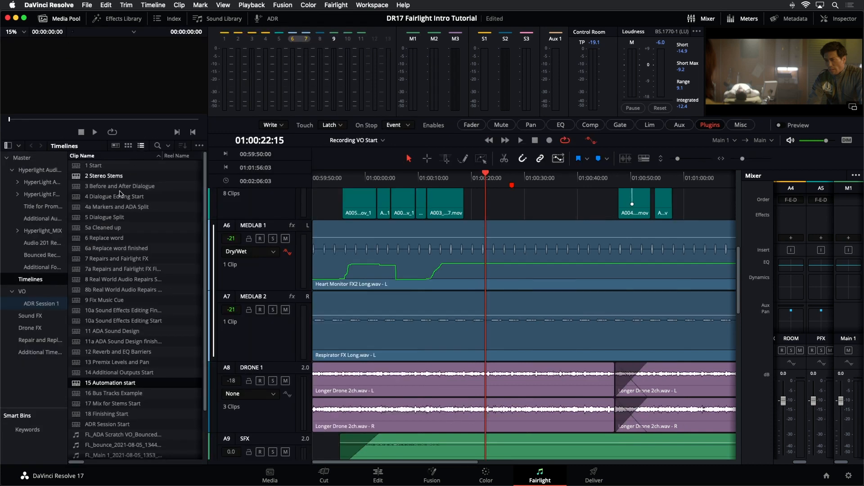
click(80, 395)
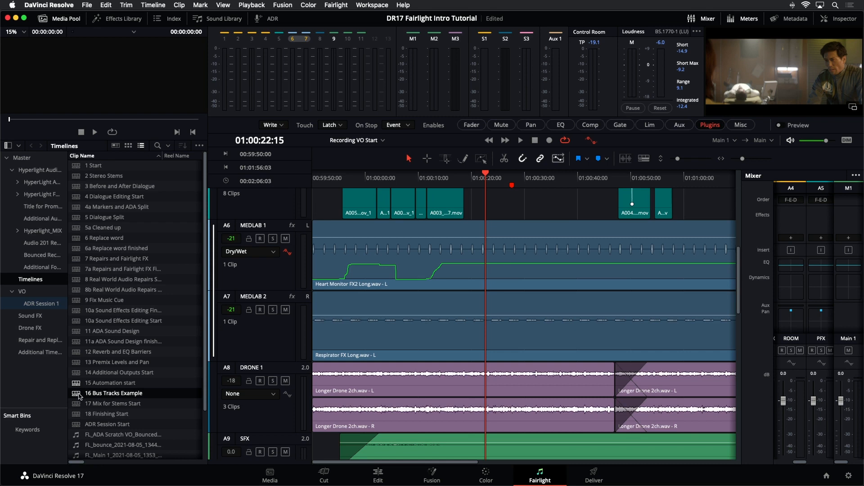
double_click(80, 396)
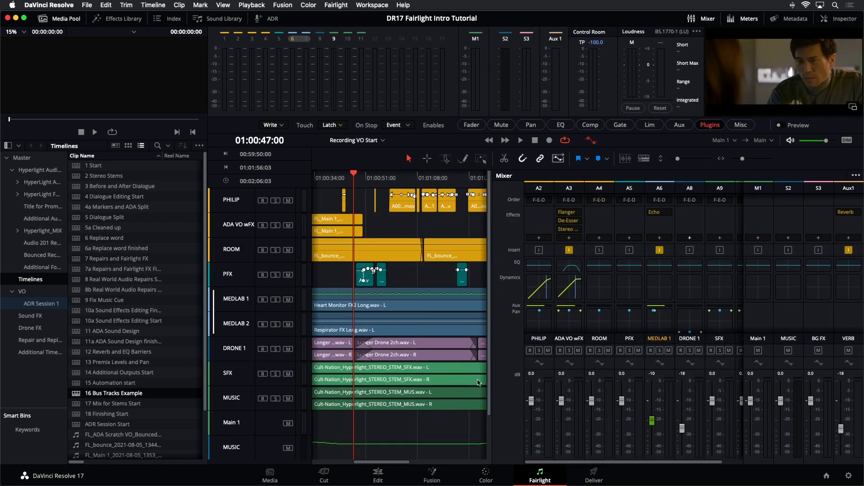
Step: Narrow the mixer to give the timeline more room, and hide the Media Pool
drag(493, 371, 633, 341)
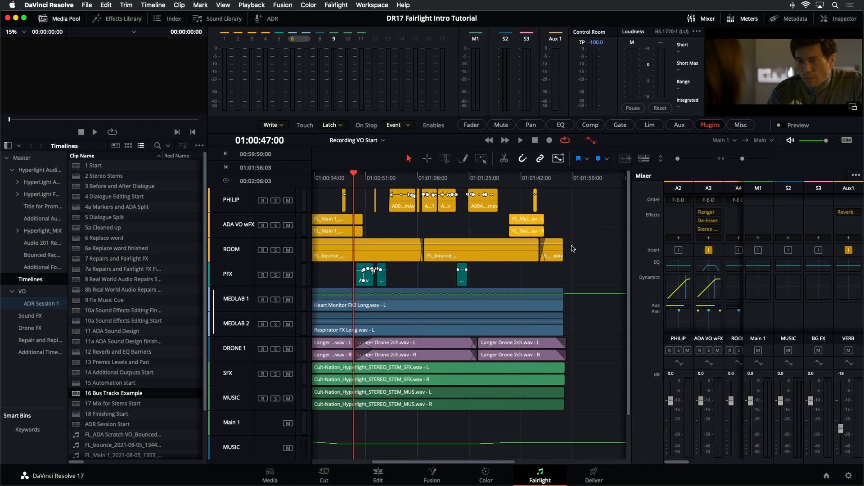
scroll(465, 332, down, 2)
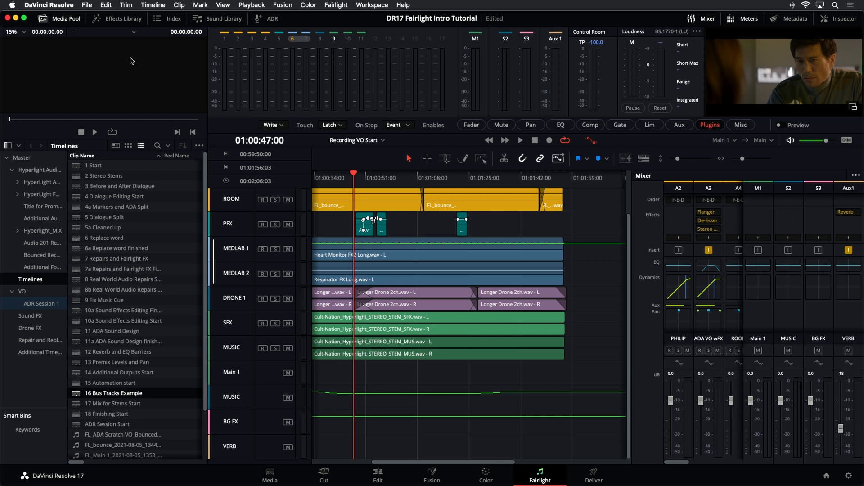
click(66, 19)
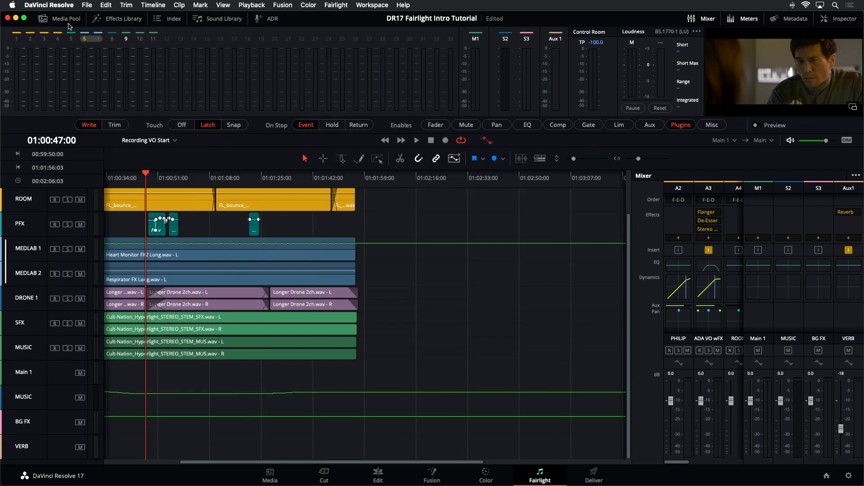
Step: Examine the tracklist in the Index and the bus tracks' automation curves from the start of the timeline at 00:59:50:00
click(173, 19)
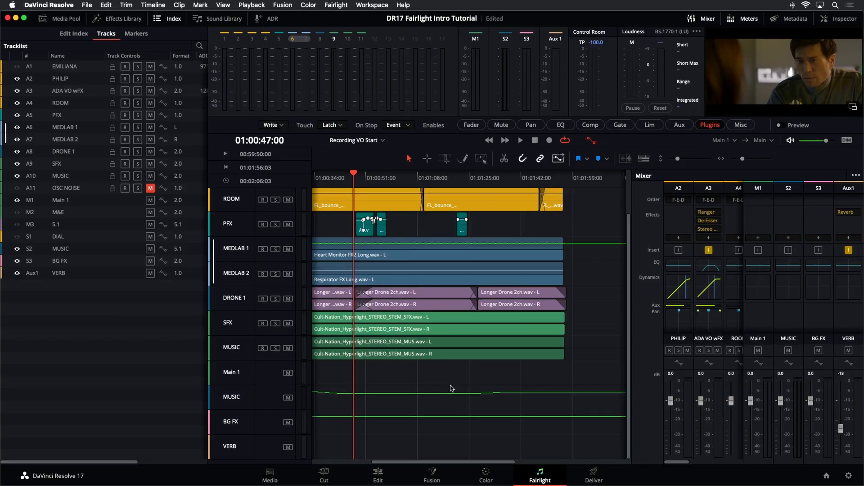
scroll(452, 388, up, 2)
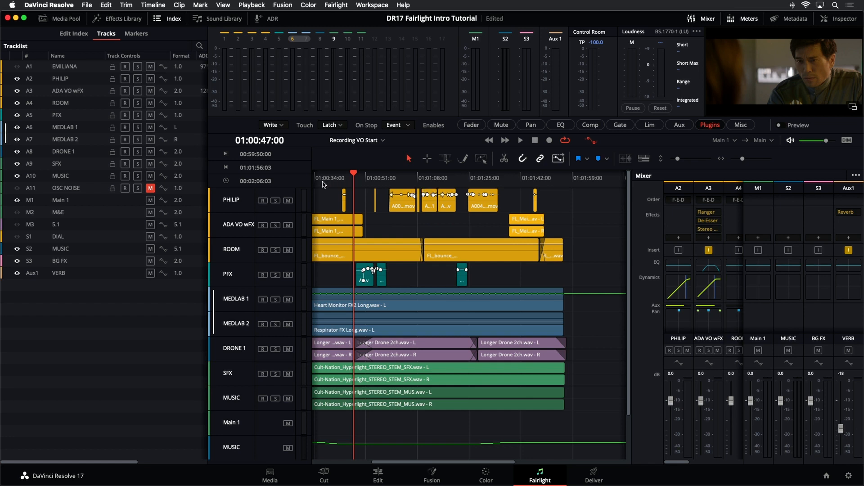
key(Home)
scroll(432, 332, down, 2)
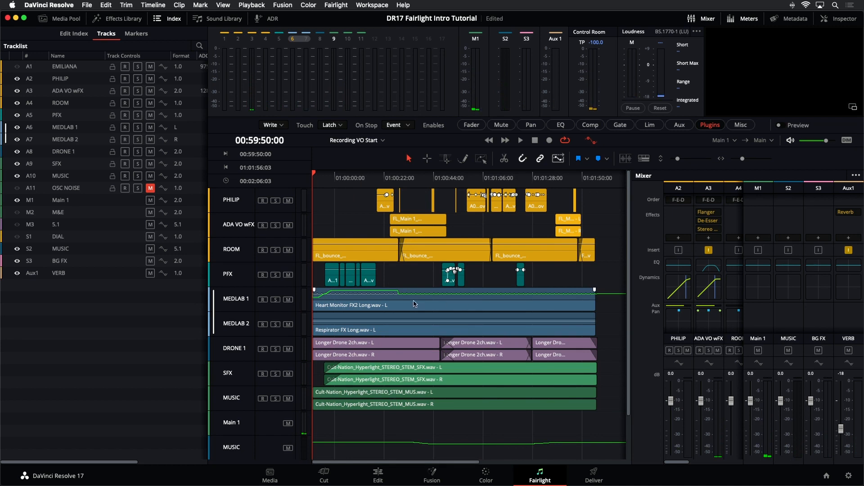
drag(630, 397, 639, 457)
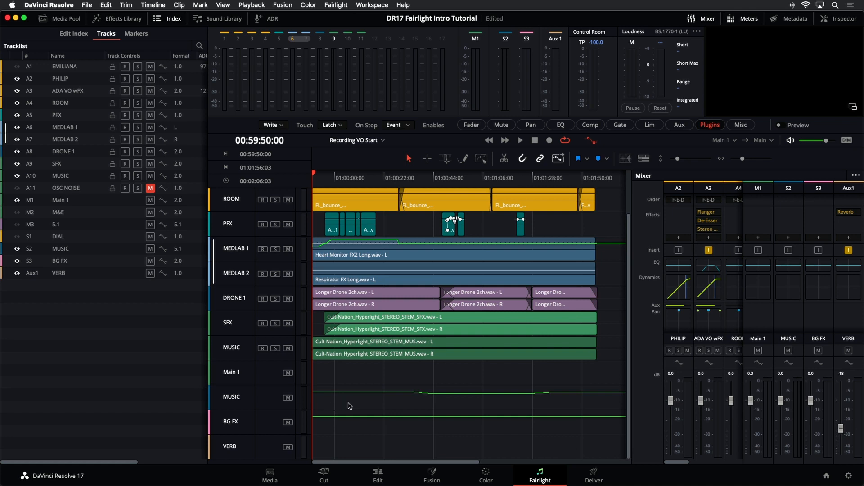
scroll(521, 370, up, 2)
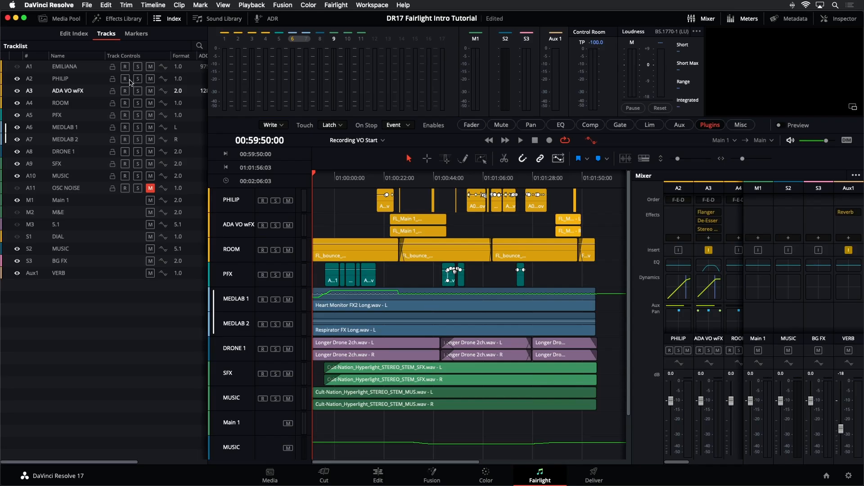
click(164, 22)
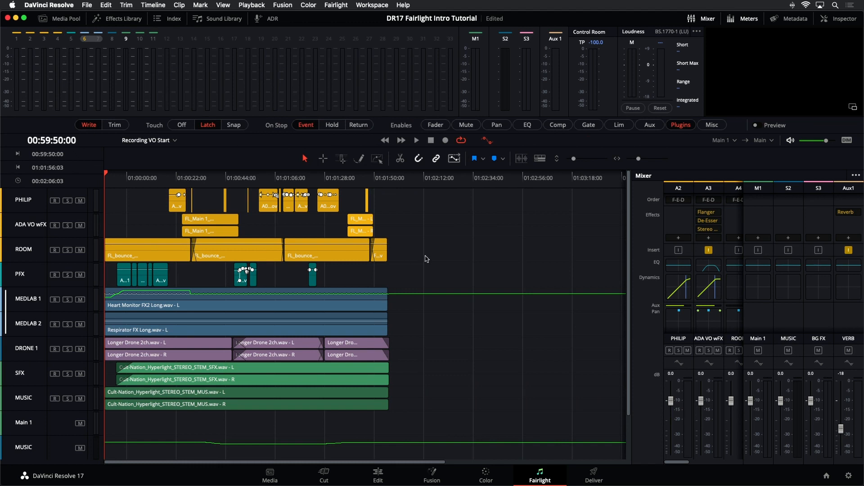
Step: Narrow the mixer, increase MEDLAB 1's track height, and move its Heart Monitor FX2 Long clip to start at about 01:00:28
key(super+equal)
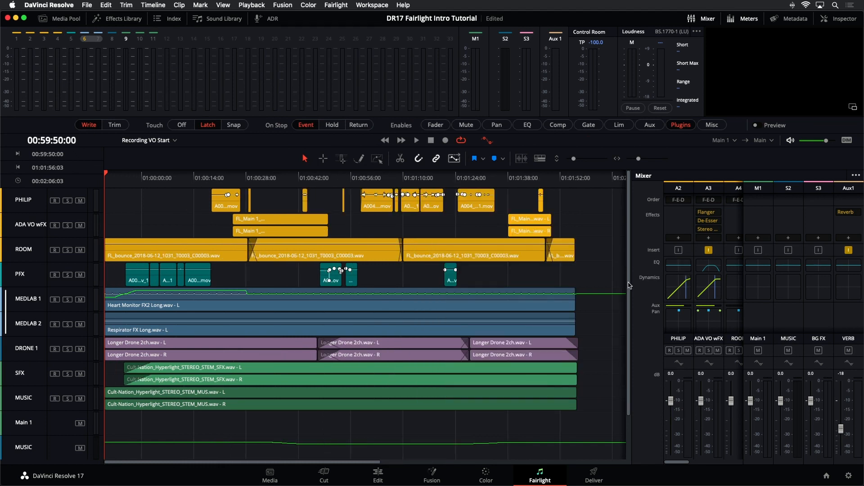
drag(631, 281, 727, 277)
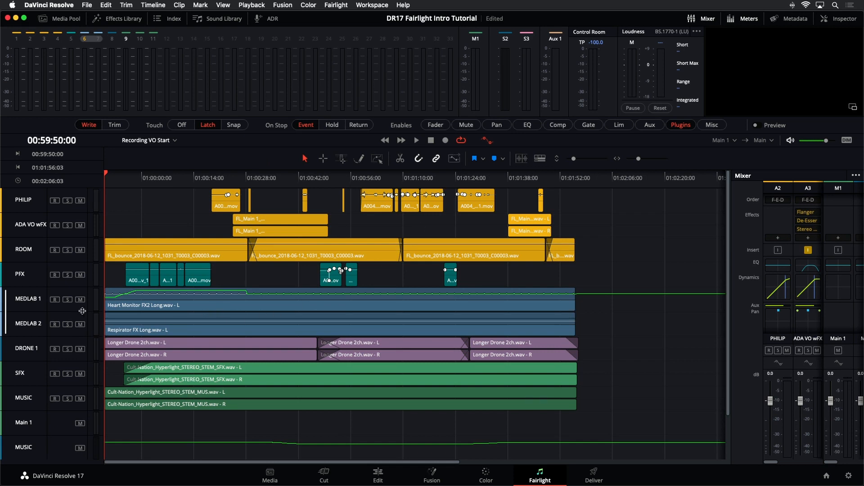
drag(86, 311, 111, 365)
drag(202, 364, 343, 364)
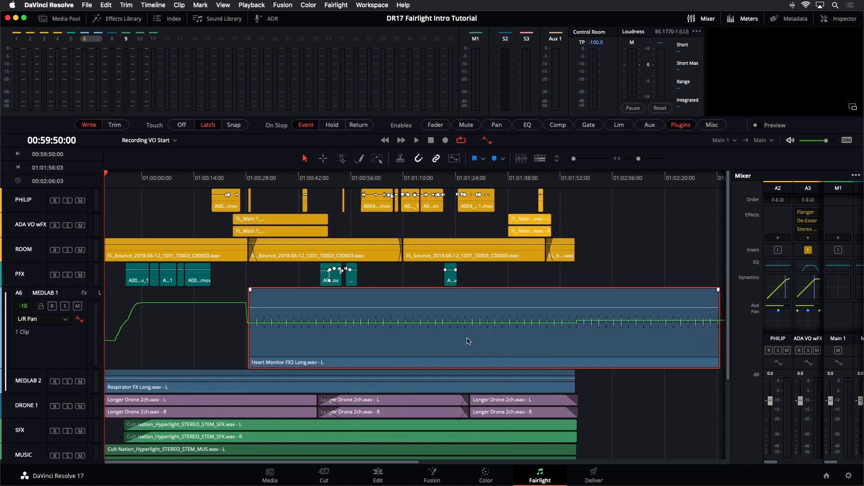
Step: Undo the Heart Monitor clip's move on MEDLAB 1 and reduce its track height so all tracks fit in view
key(super+z)
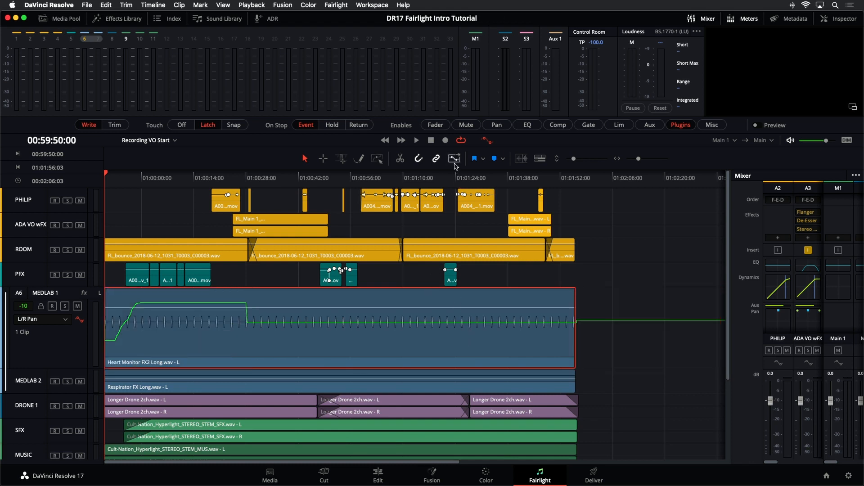
key(super+shift+z)
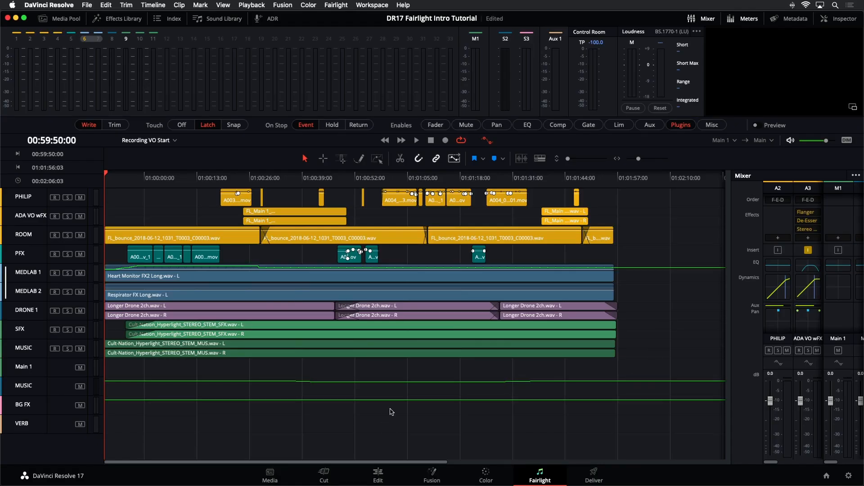
Step: Cut all clips, advance the playhead by +1000, paste them at 01:00:00:00, and enlarge the MEDLAB 1 track
key(super+a)
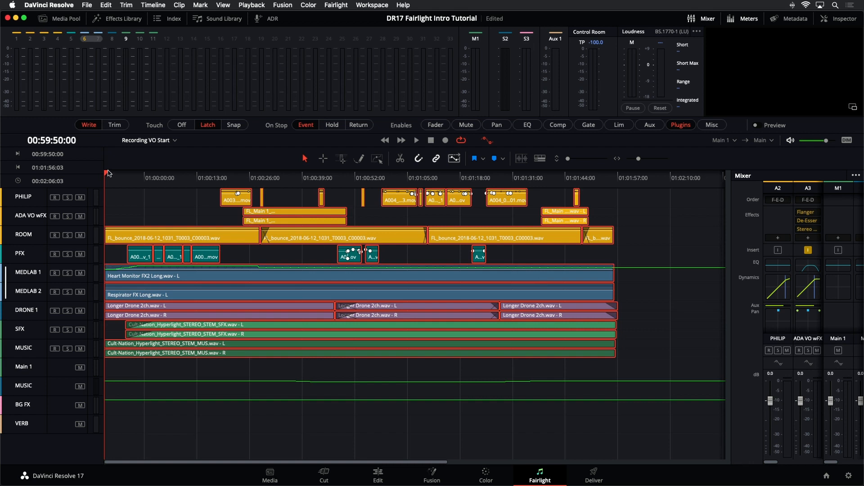
key(space)
key(space)
key(super+x)
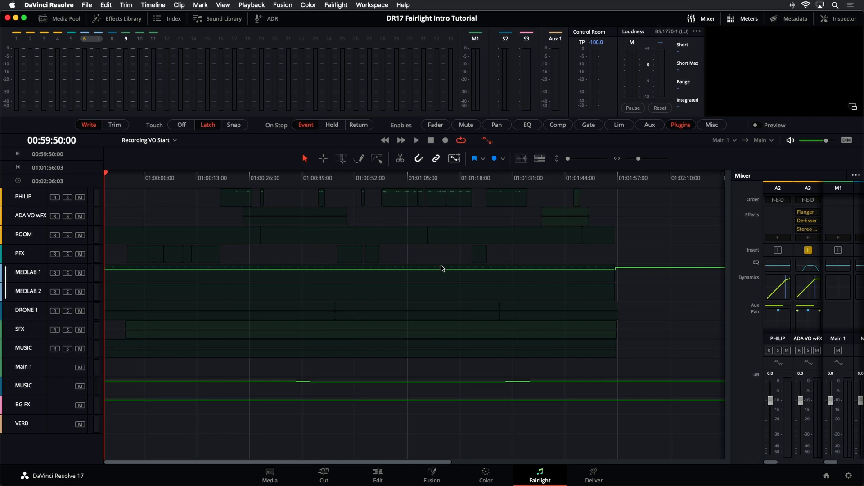
click(67, 143)
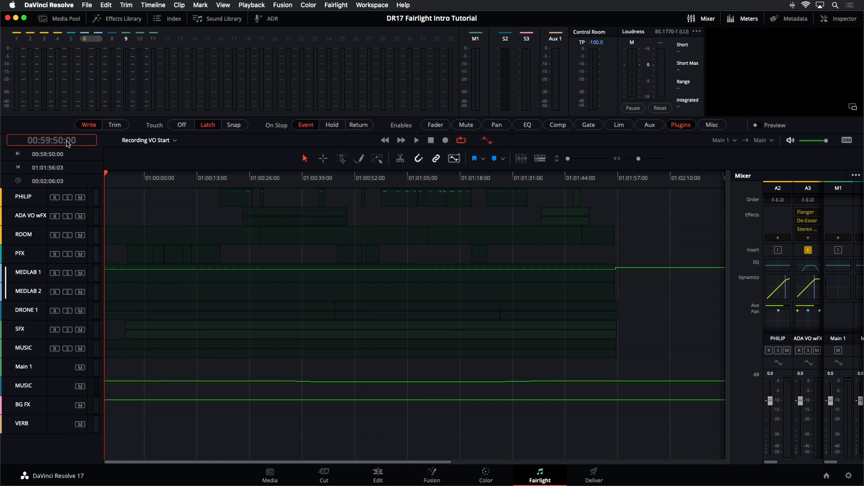
text(+)
text(1000)
key(Return)
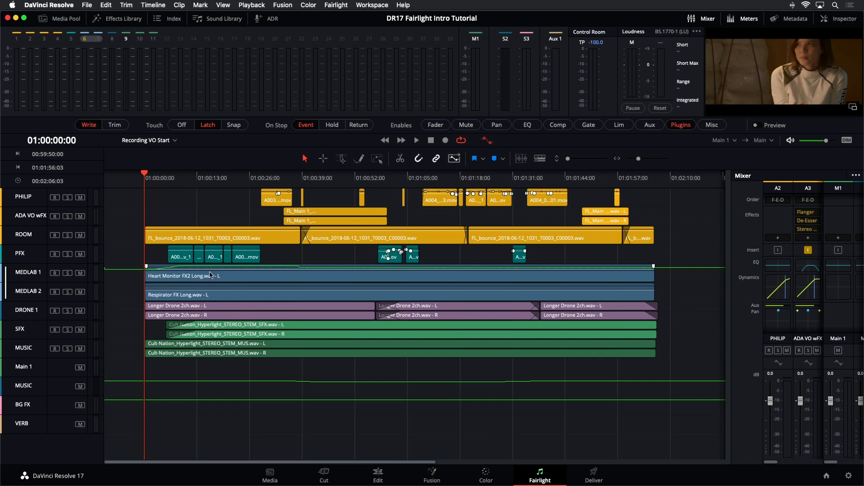
drag(79, 282, 79, 339)
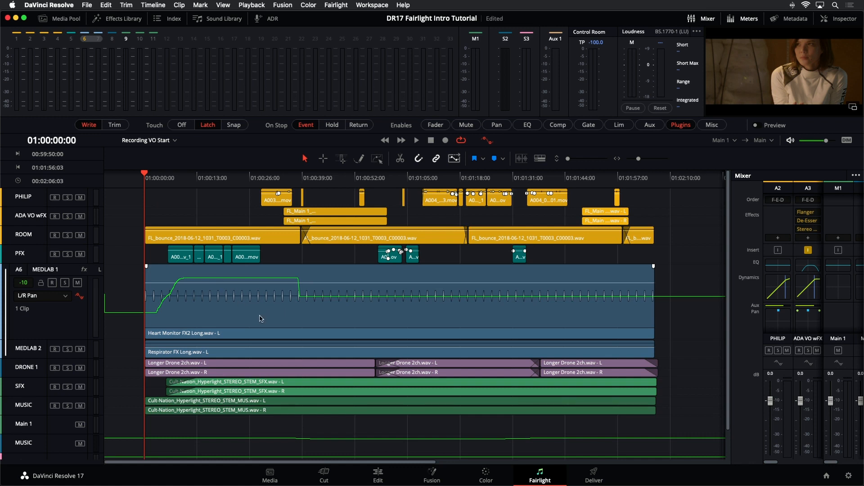
Step: Enlarge the Main 1 bus track and enable its Loudness History with Integrated, Momentary and Short Term curves
scroll(261, 319, down, 2)
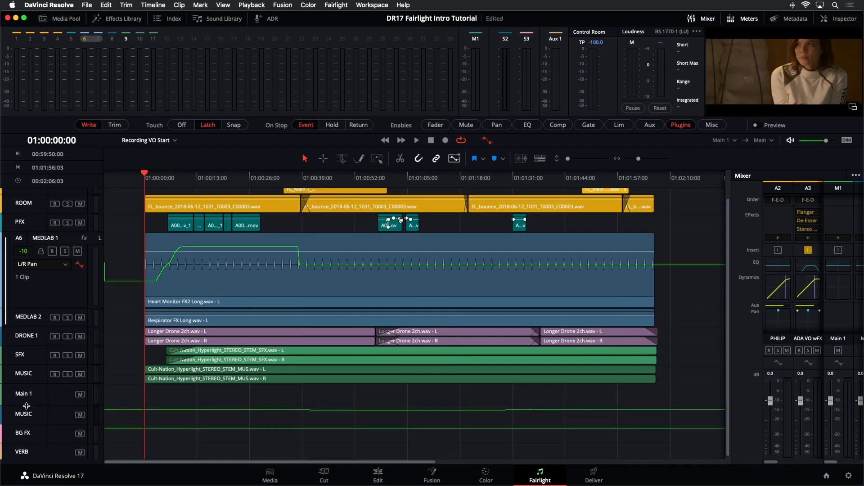
drag(27, 406, 28, 454)
scroll(173, 422, down, 3)
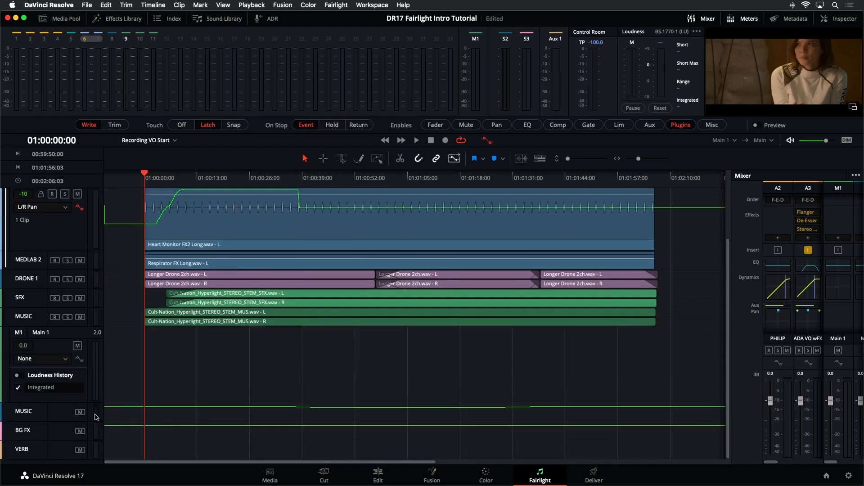
drag(68, 402, 68, 426)
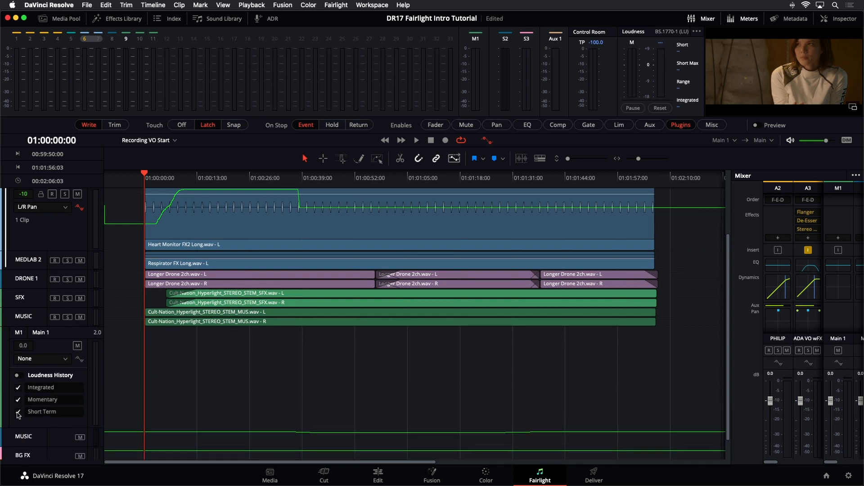
click(17, 377)
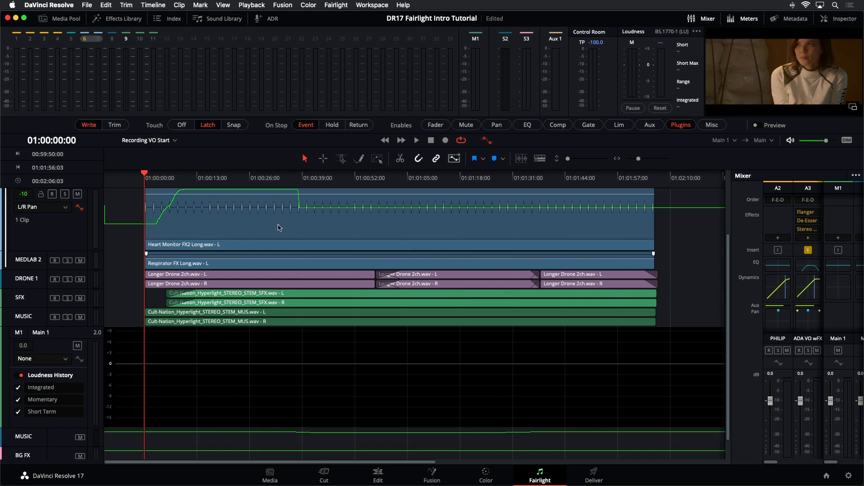
Step: Reset the loudness measurement and play from about 00:59:52 to about 01:00:28 to record Main 1's loudness history
click(116, 177)
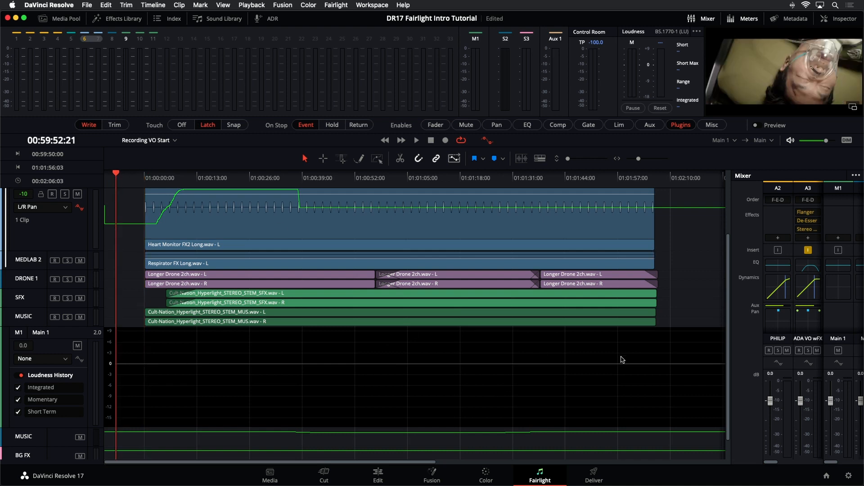
click(666, 111)
click(640, 110)
key(space)
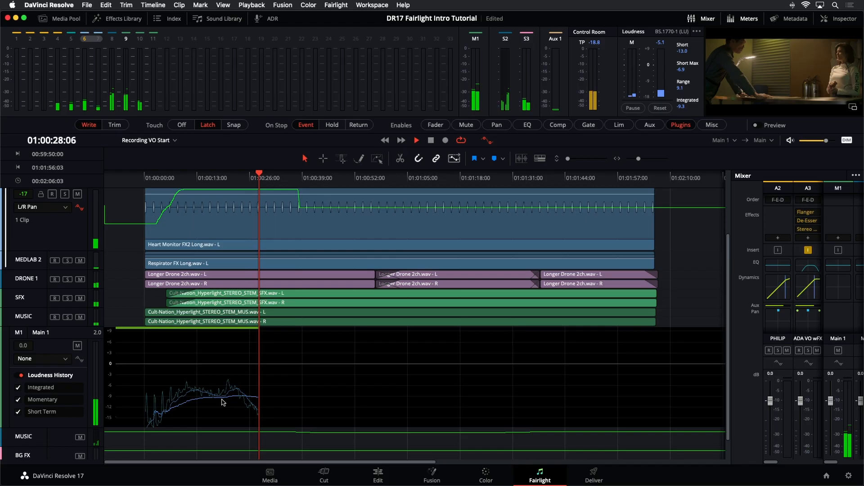
key(space)
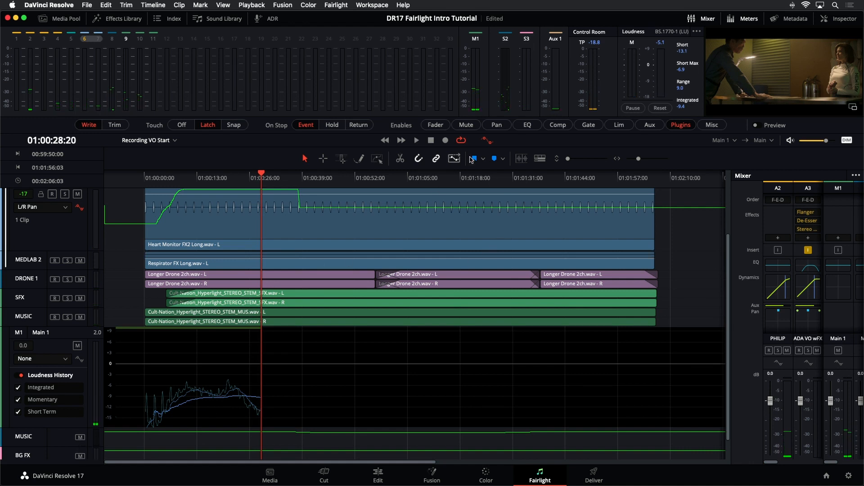
Step: Compare the timeline with the automation view off and on, leaving it off
click(488, 141)
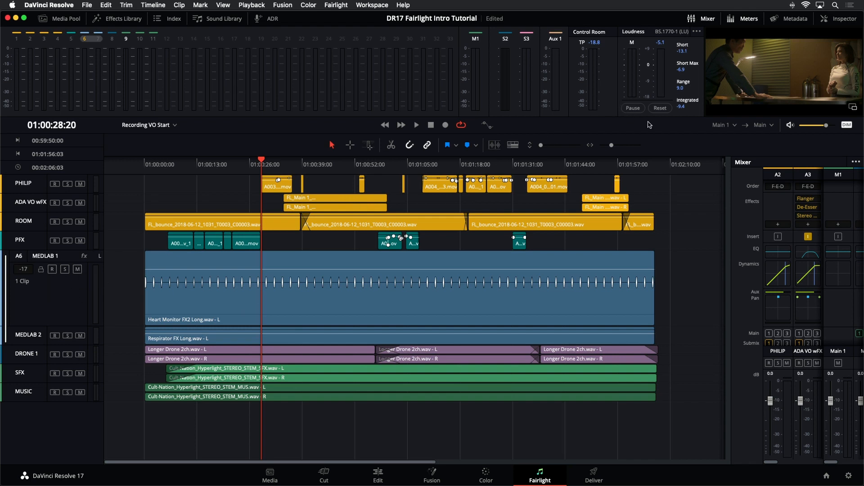
click(487, 125)
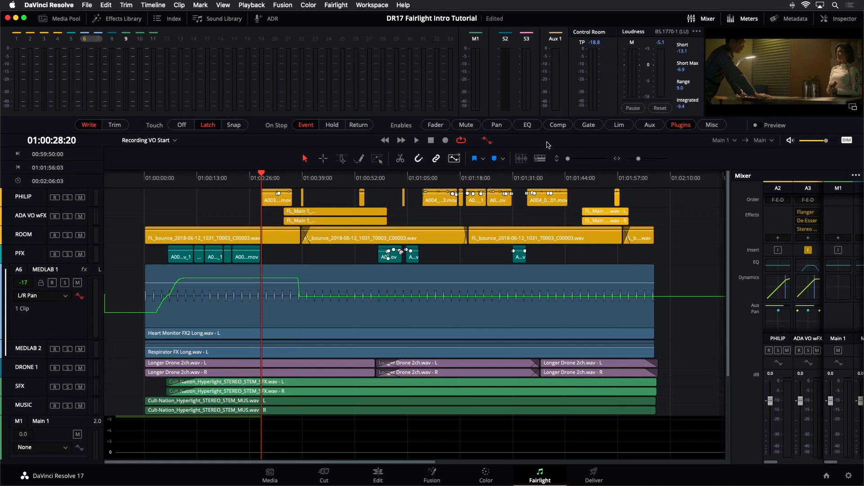
click(487, 140)
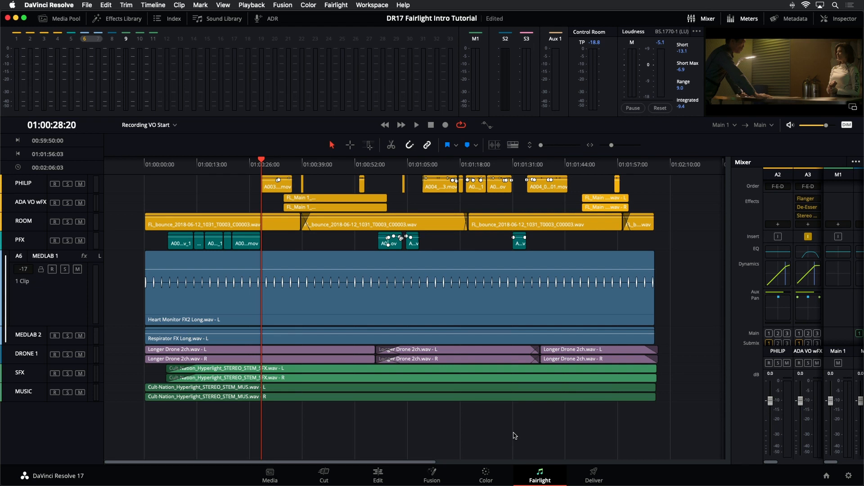
Step: Show the Media Pool and open the 17 Mix for Stems Start timeline from the Timelines bin
click(57, 24)
scroll(87, 399, down, 2)
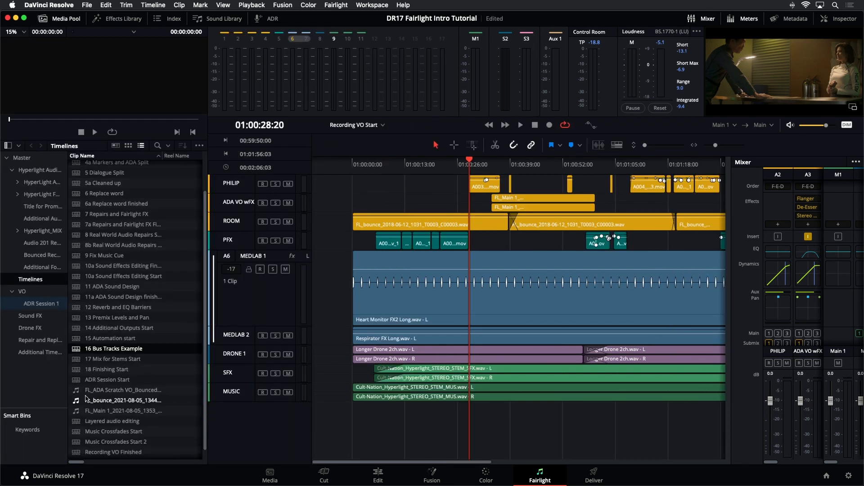
click(77, 361)
double_click(77, 360)
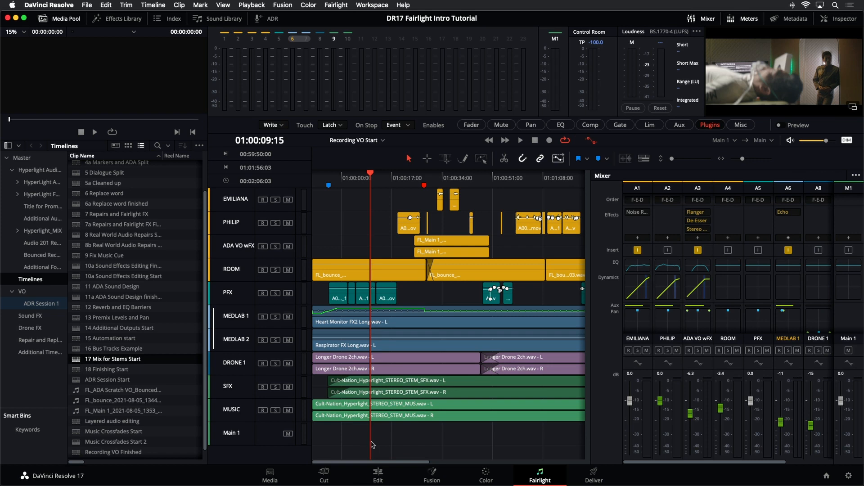
Step: Narrow the mixer and hide the Media Pool to widen the timeline, with the automation view on
drag(589, 414, 745, 390)
click(60, 18)
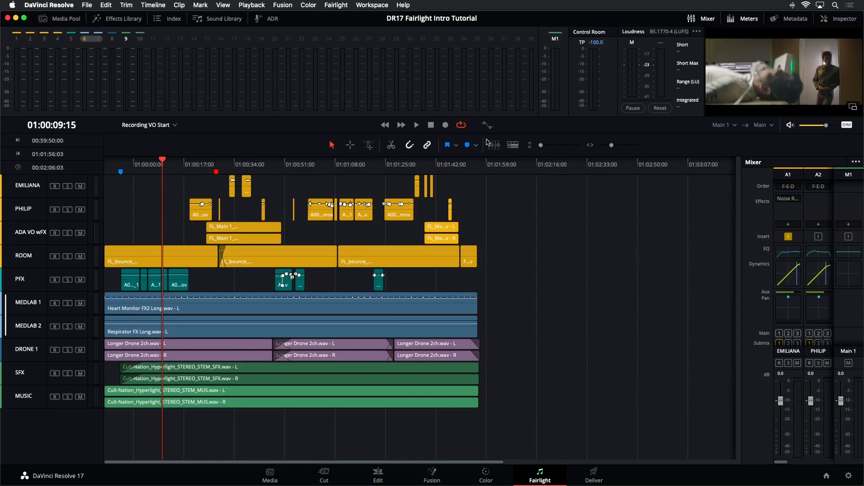
click(485, 125)
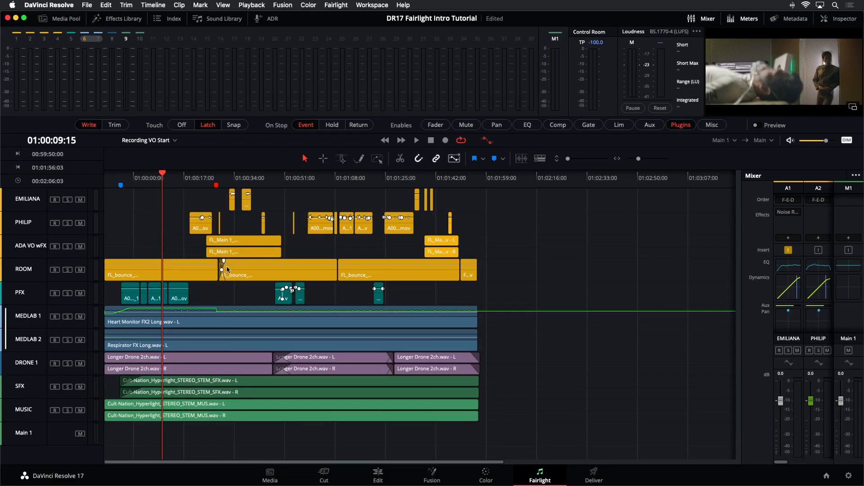
Step: Return the playhead to the start of the timeline and look over the buses available for monitoring
key(Home)
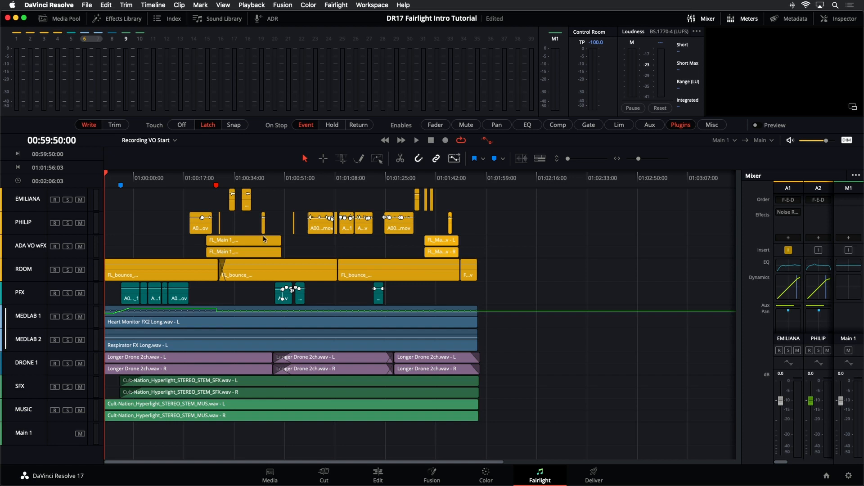
click(736, 141)
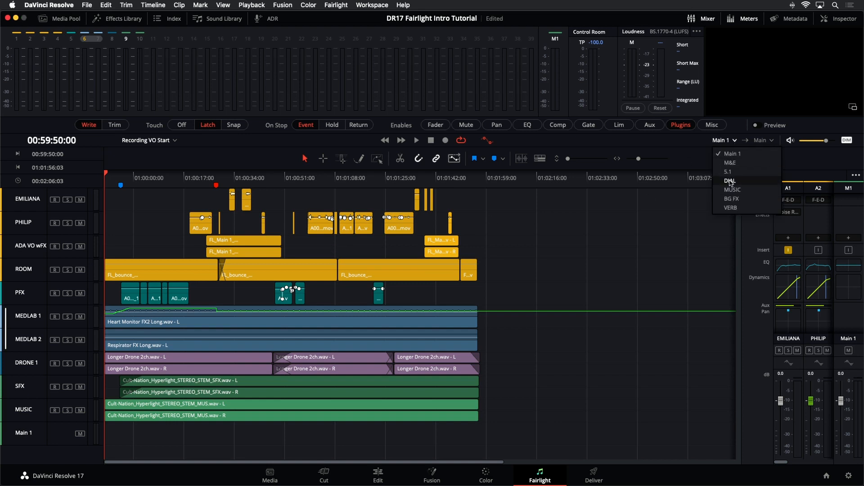
click(666, 208)
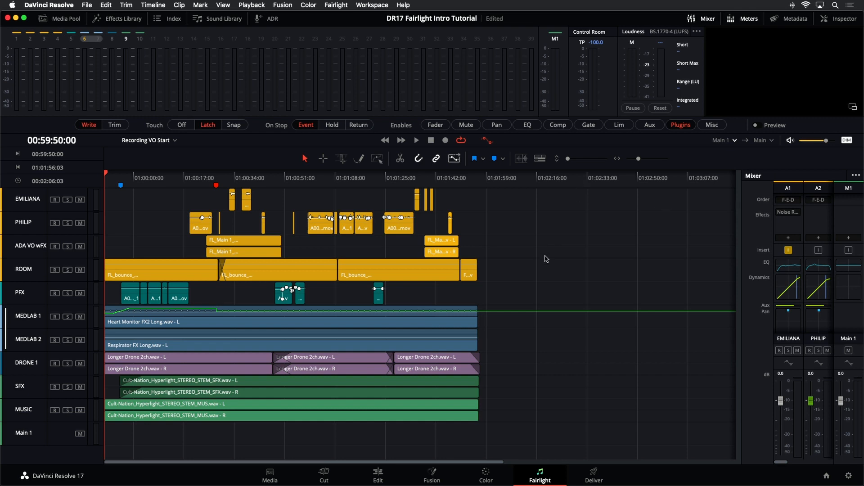
Step: Open Bounce Mix to Track and set the Main 1 bus's destination to New Track
click(143, 5)
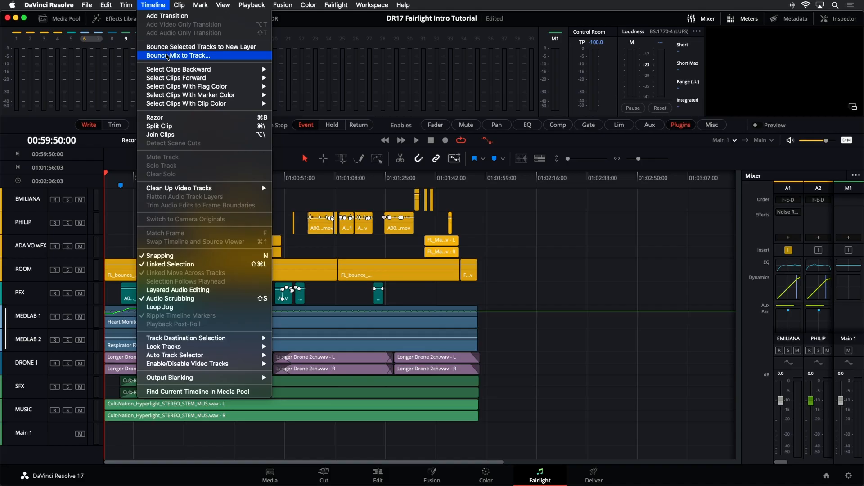
click(167, 56)
drag(345, 108, 424, 122)
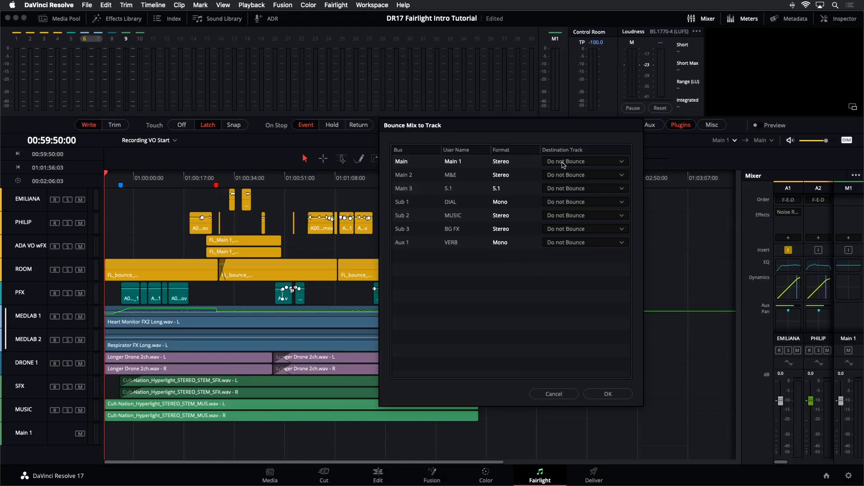
click(567, 164)
click(566, 185)
Step: Leave the 5.1 bus at Do not Bounce, set the DIAL submix's destination to New Track, and run the bounce
click(562, 191)
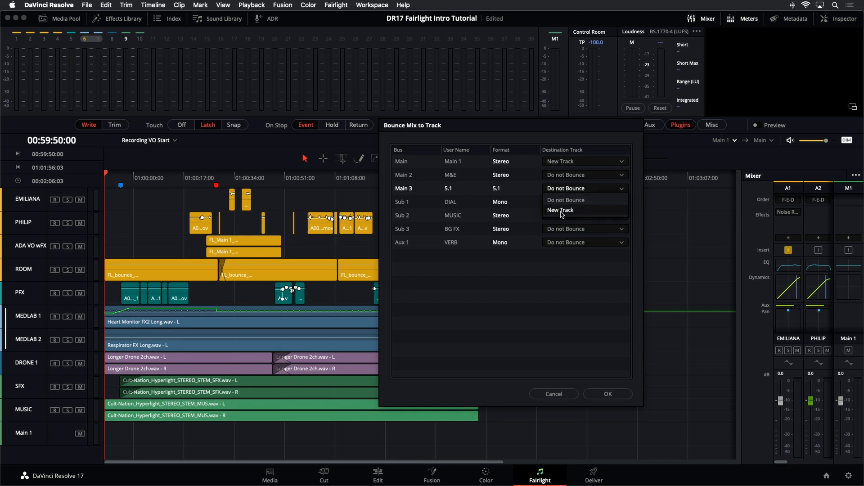
click(473, 351)
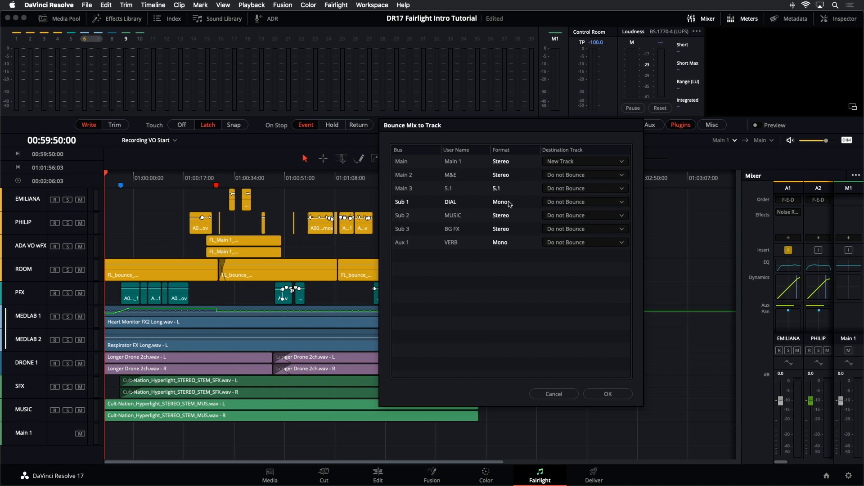
click(561, 203)
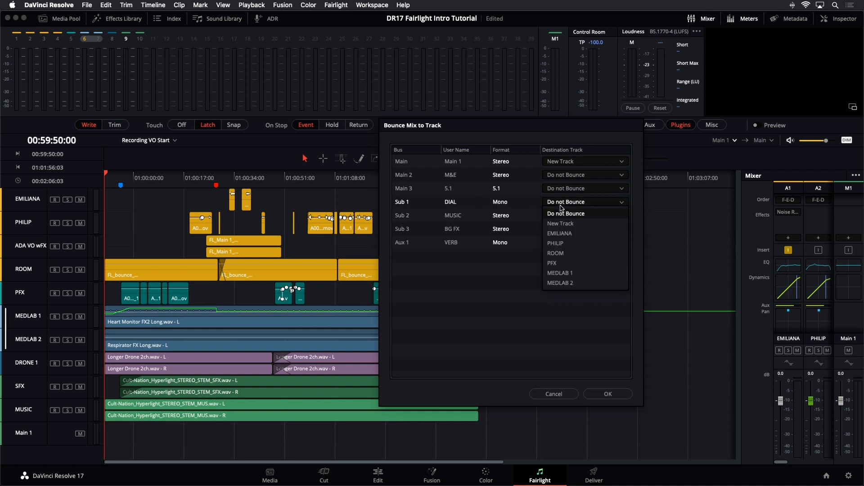
click(561, 223)
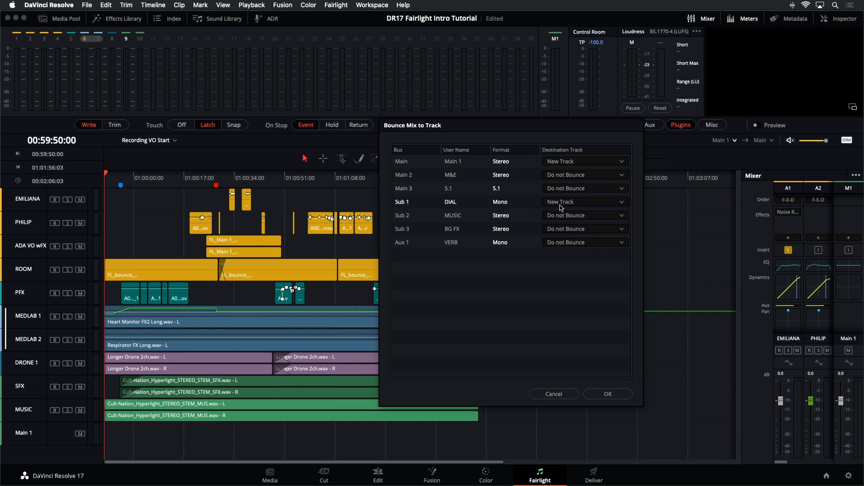
click(614, 395)
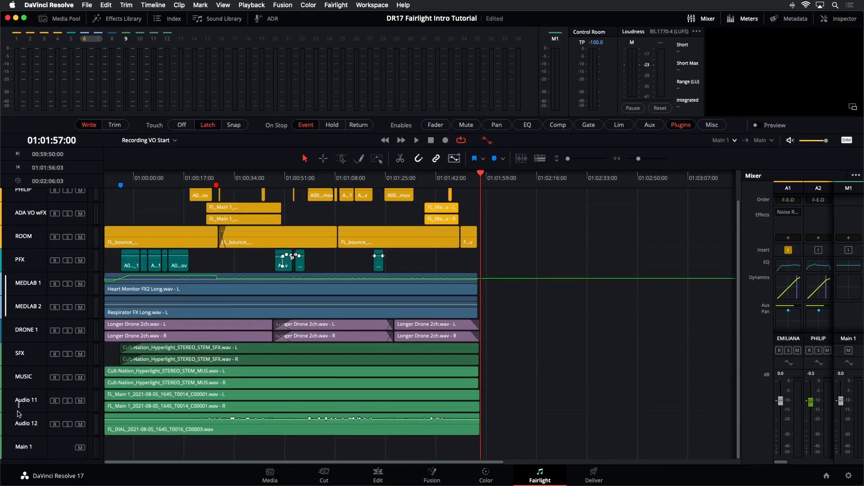
Step: Enlarge the track heights to show the waveforms of bounced tracks Audio 11 and Audio 12, and fit the timeline to the window
click(19, 414)
scroll(42, 429, down, 1)
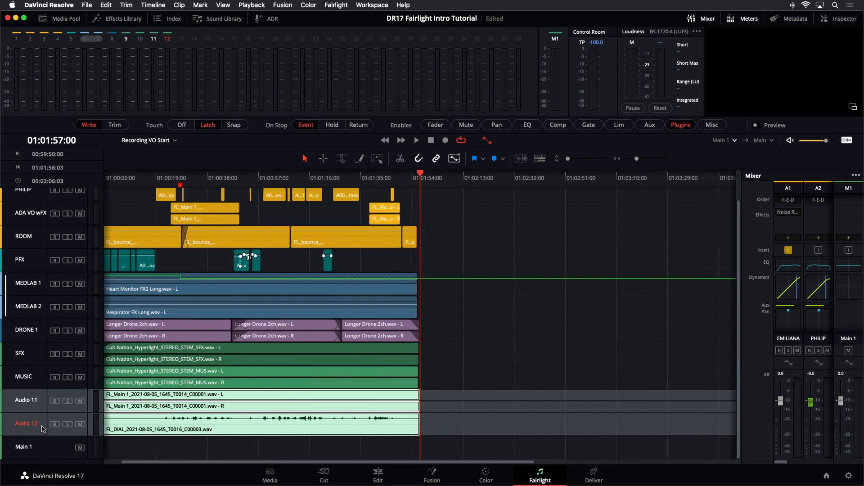
scroll(42, 429, down, 5)
scroll(42, 429, up, 5)
scroll(42, 429, up, 6)
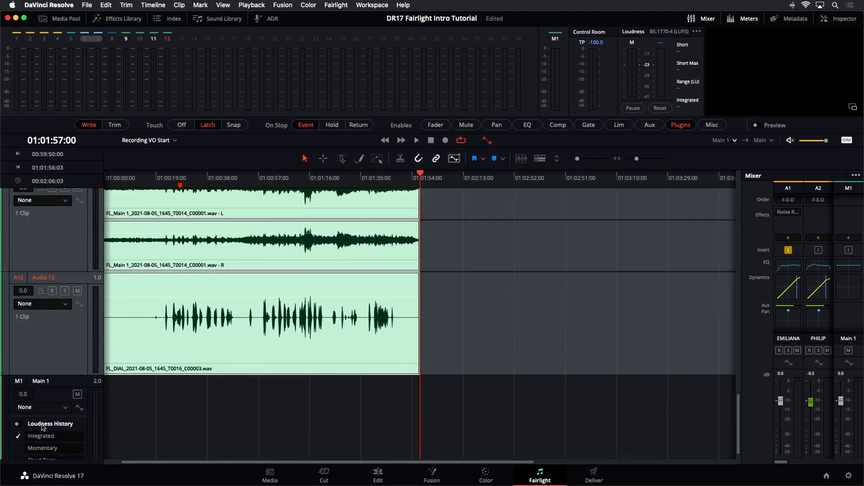
click(593, 344)
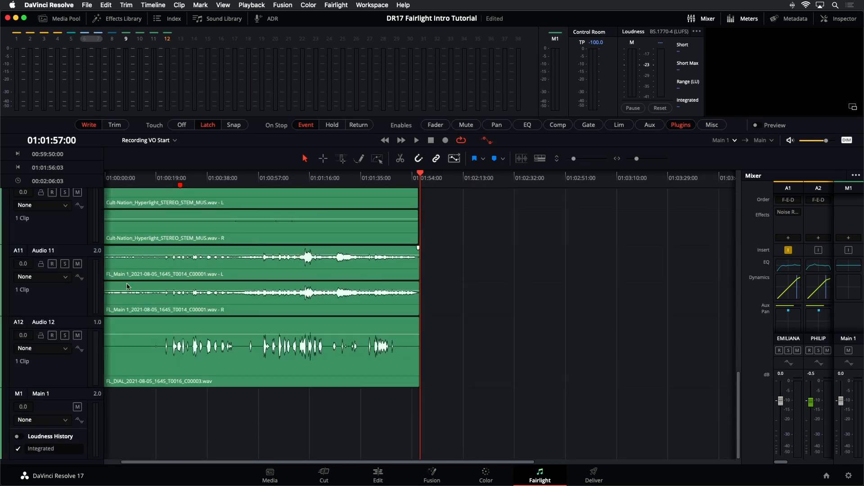
key(shift+z)
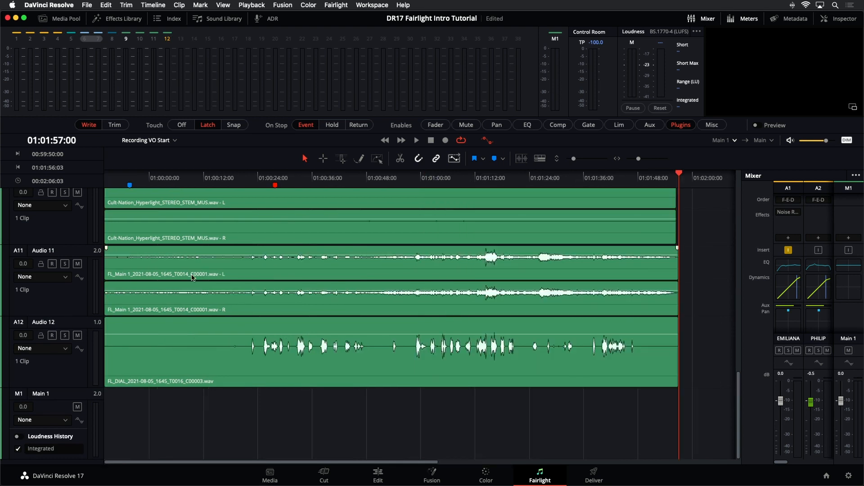
Step: Solo the bounced main mix on track Audio 11 and play a short passage from about 01:00:31
click(64, 264)
click(290, 178)
key(space)
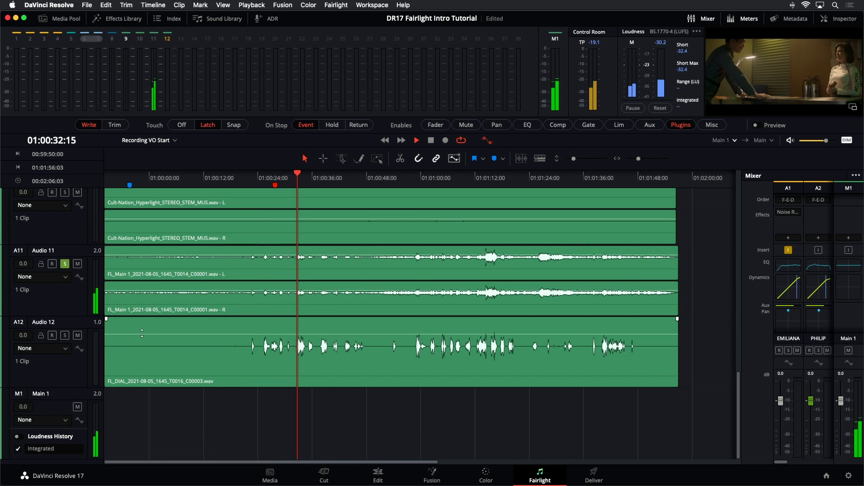
key(space)
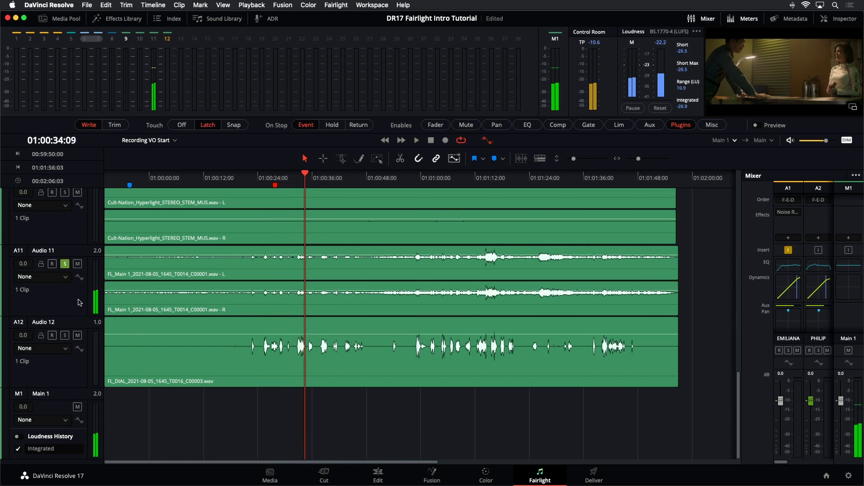
Step: Move the solo from Audio 11 to the dialogue stem on Audio 12 and play a short passage from about 01:00:24
click(64, 264)
click(64, 336)
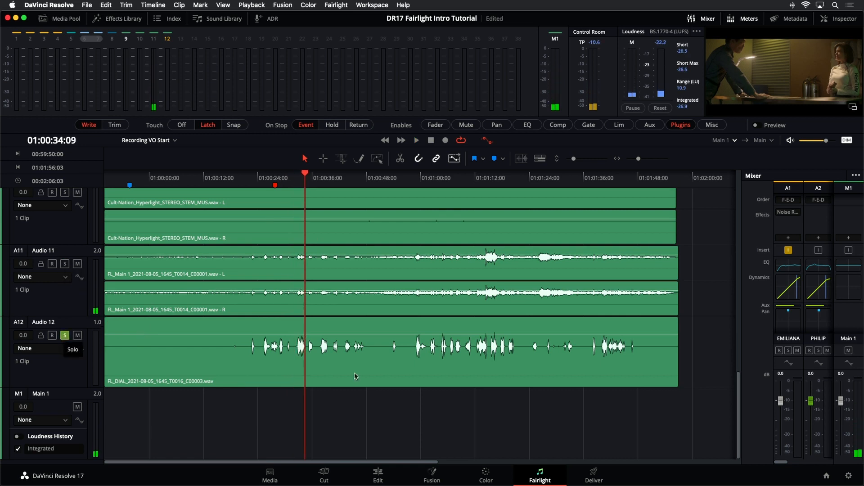
click(260, 187)
key(space)
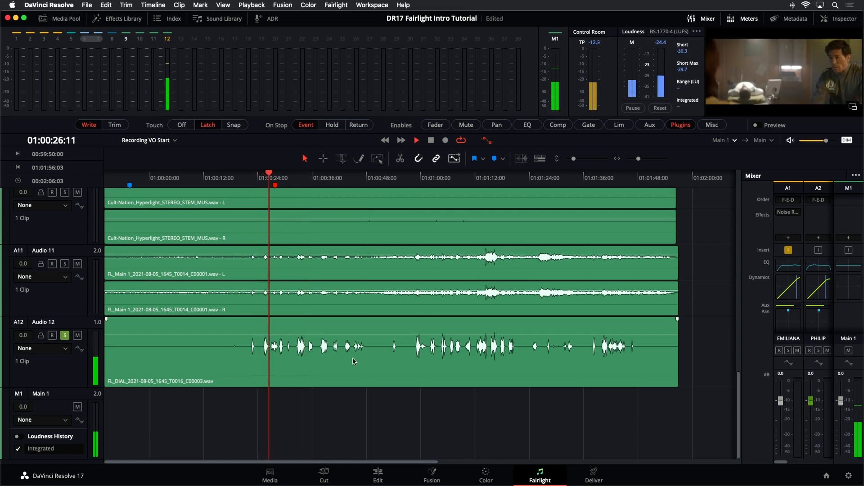
key(space)
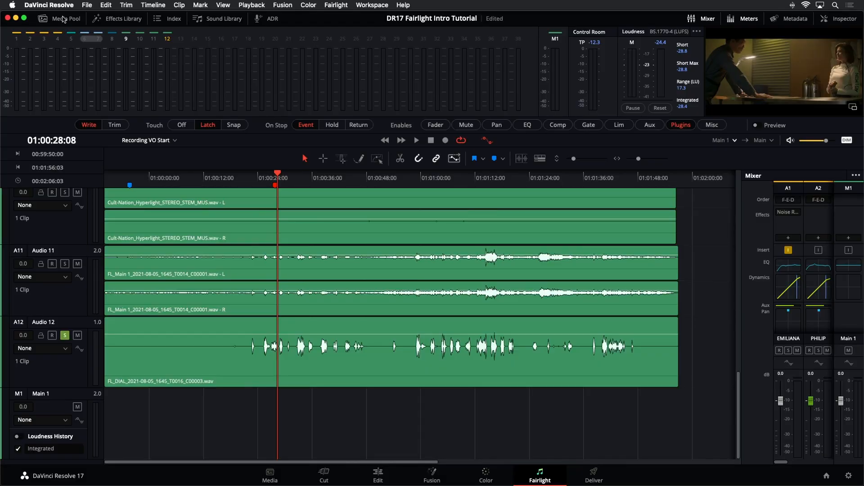
Step: Show the media pool, load the FL_bounce file from the Timelines bin into its viewer, and select the clip on Audio 12
click(64, 19)
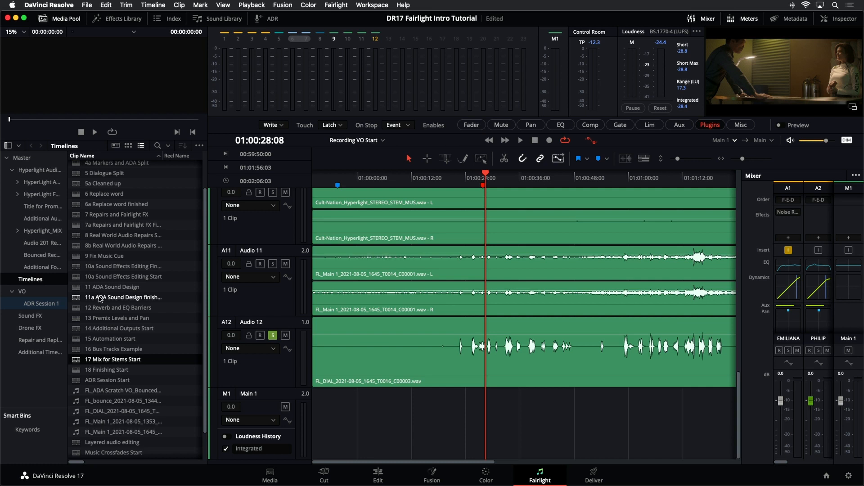
double_click(103, 401)
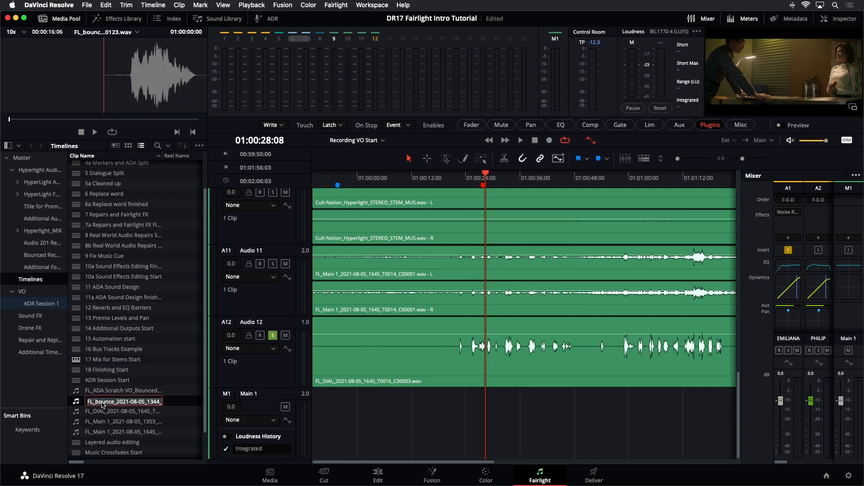
click(571, 381)
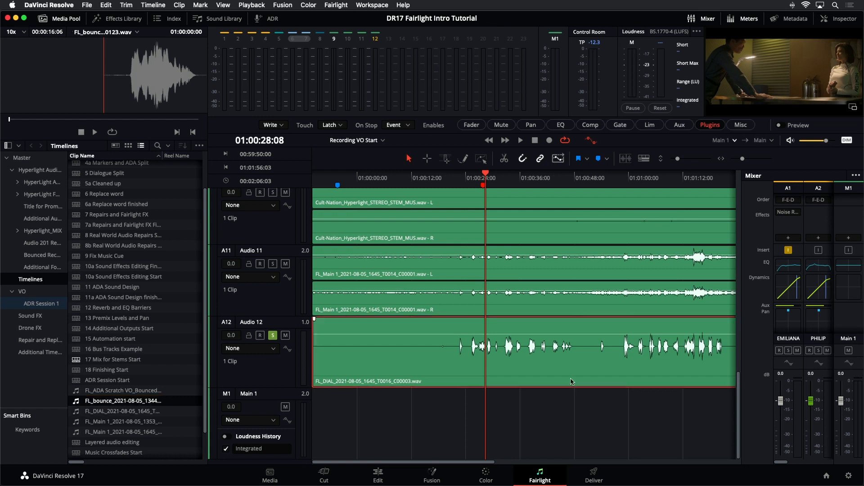
right_click(547, 366)
click(512, 371)
Step: Look over the render settings on the Deliver page and return to the Fairlight page
click(594, 474)
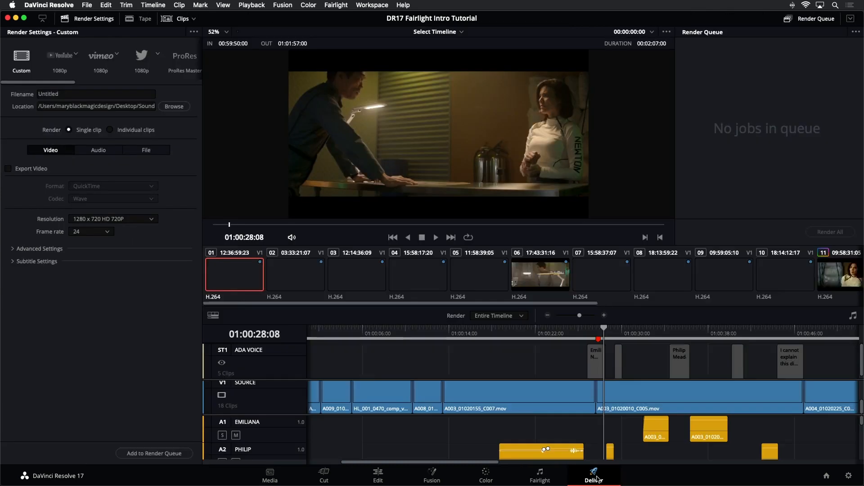
click(542, 477)
click(456, 428)
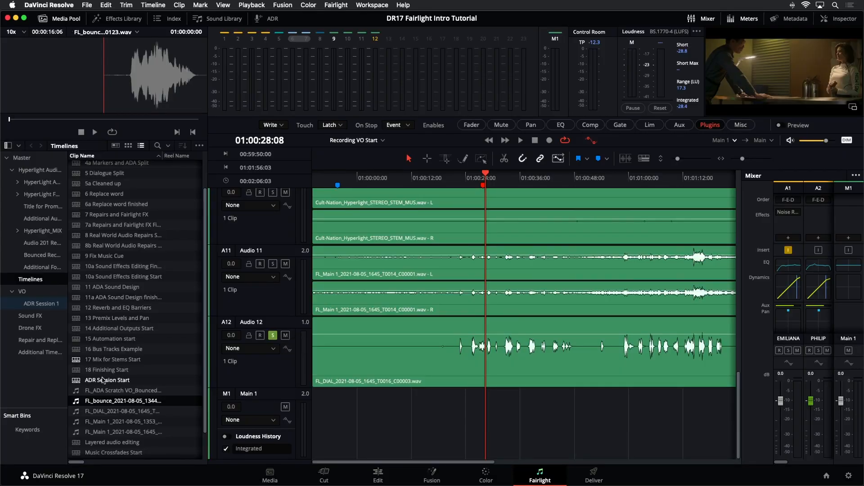
Step: Open the 18 Finishing Start timeline, hide the media pool, and fit the timeline to the window
click(77, 370)
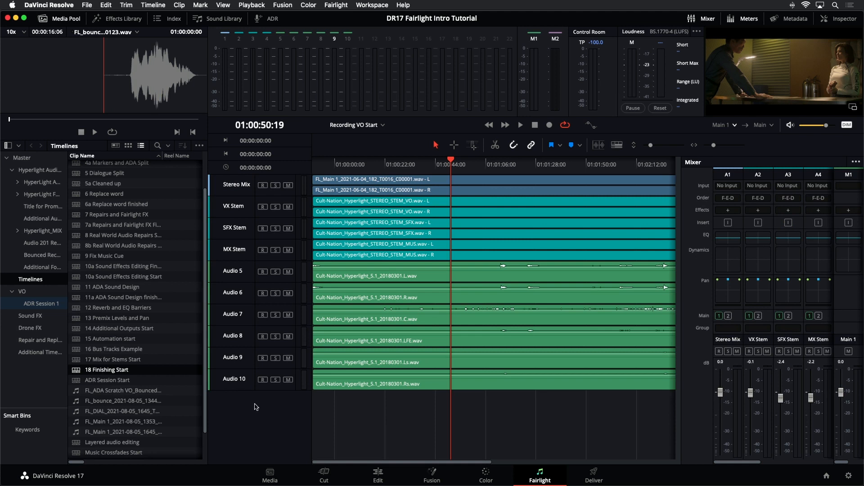
click(63, 19)
key(shift+z)
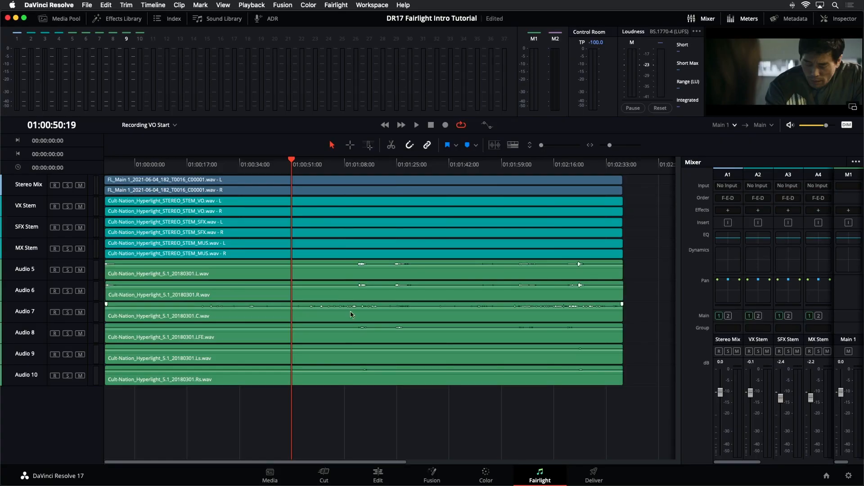
Step: Select the Stereo Mix, VX Stem, SFX Stem and MX Stem tracks in turn, followed by Audio 5 through Audio 10 together
click(44, 181)
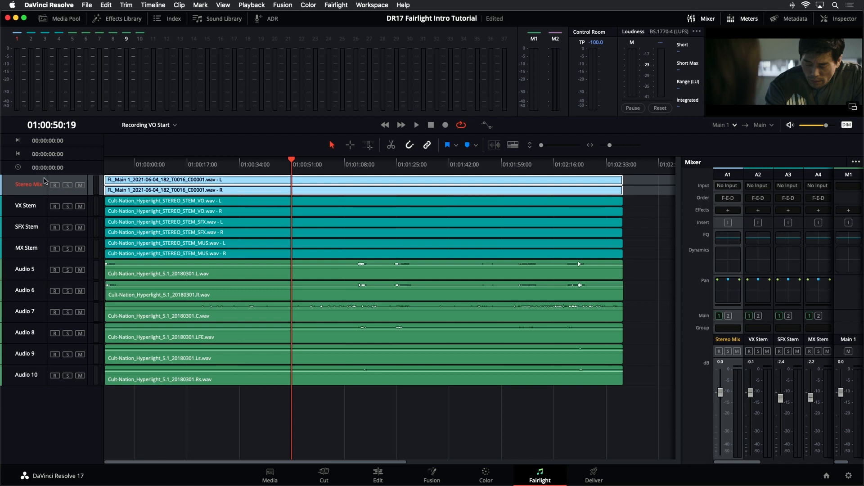
click(34, 213)
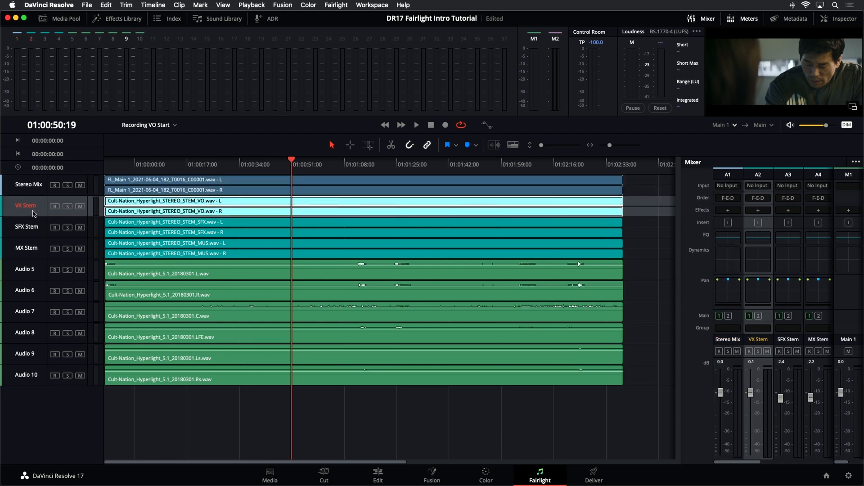
click(42, 235)
click(40, 251)
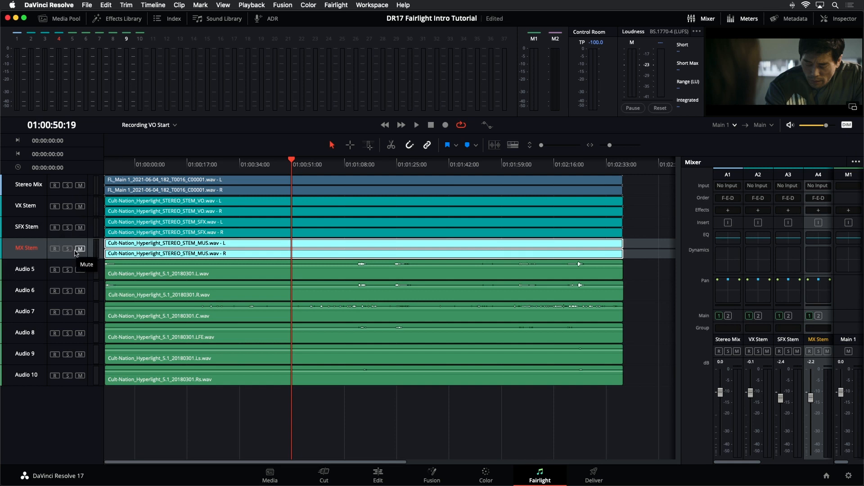
drag(30, 273, 36, 374)
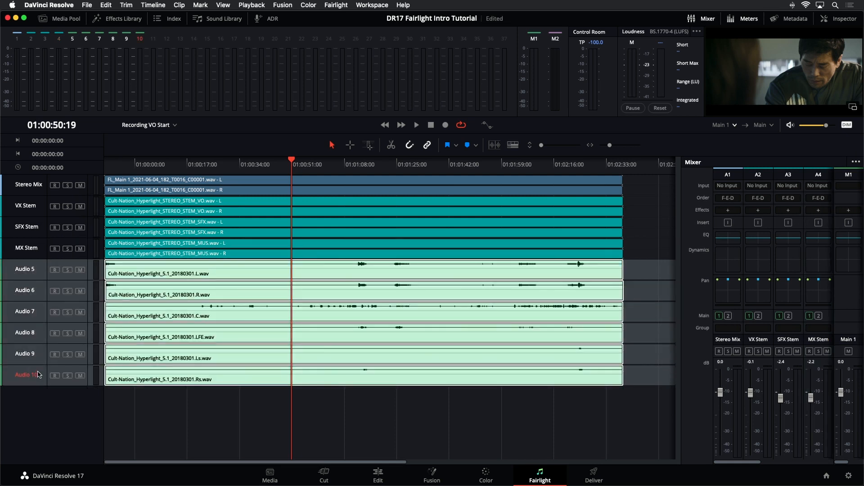
Step: Enlarge the tracks to show their waveforms, solo Audio 5 through Audio 10, and play a short passage
key(super+equal)
scroll(39, 375, up, 5)
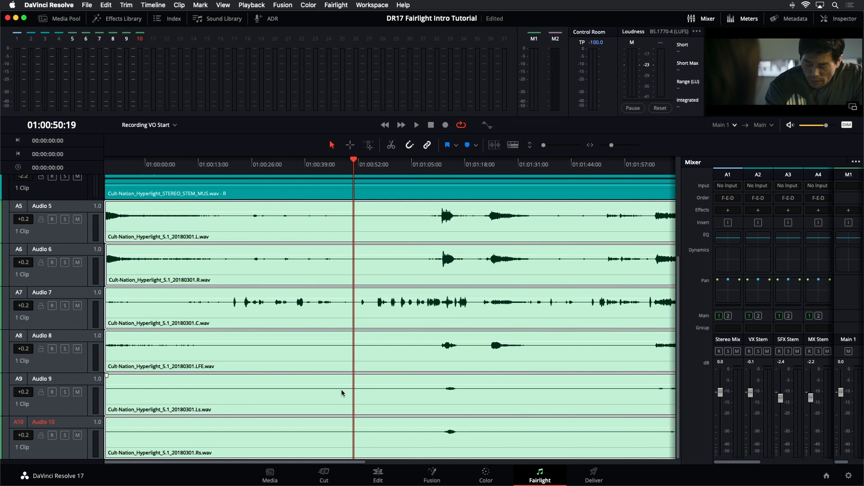
drag(66, 219, 60, 447)
key(space)
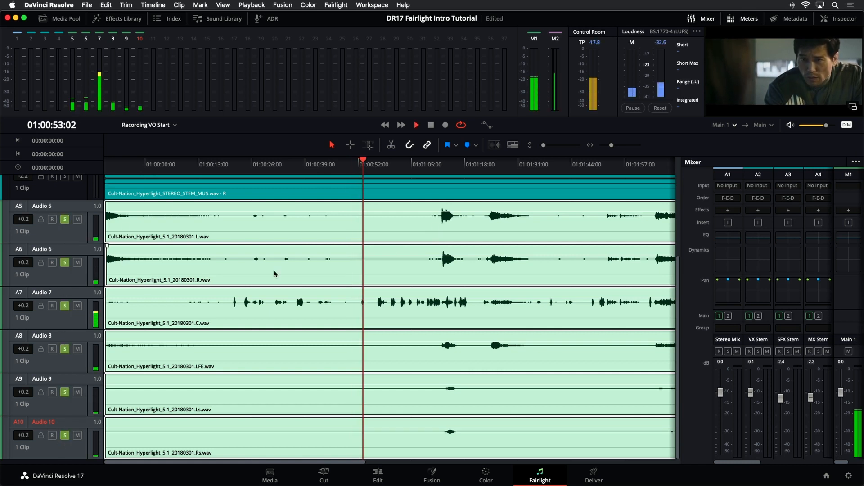
key(space)
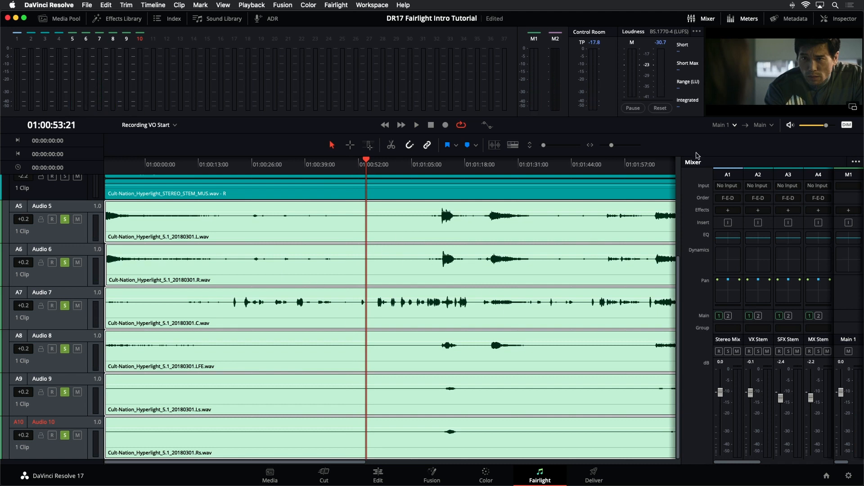
Step: Switch monitoring from Main 1 to the 5.1 bus and play short passages while watching the meters
click(735, 125)
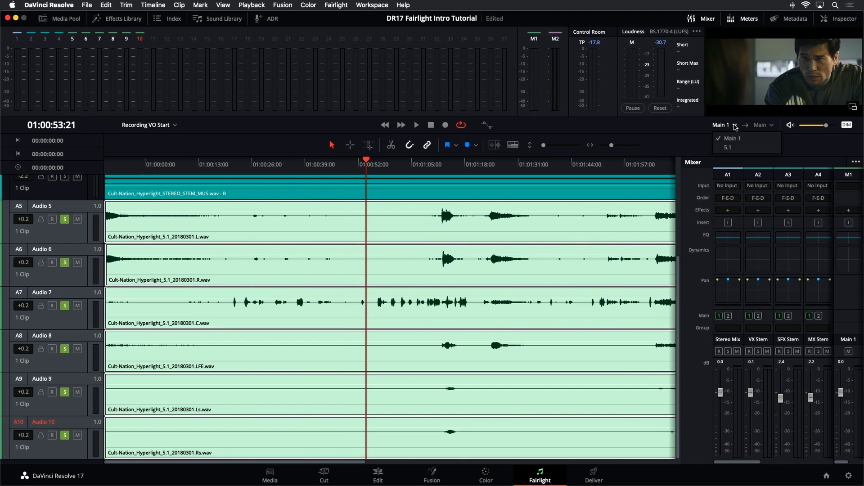
click(727, 148)
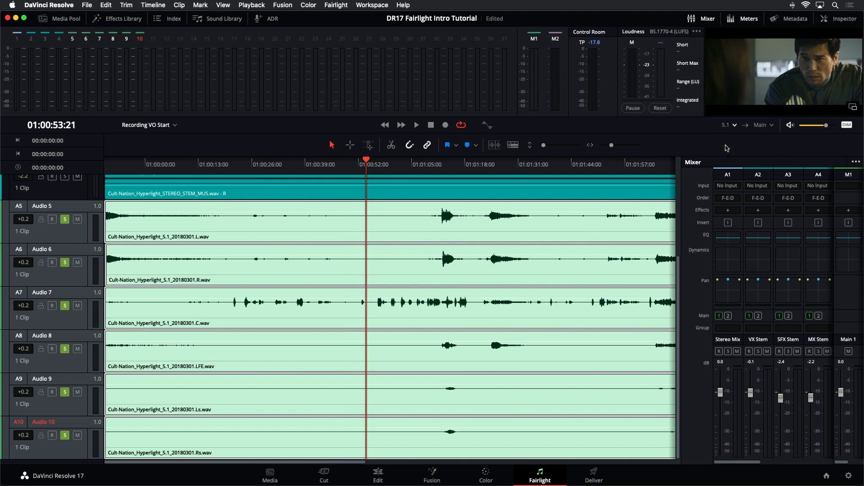
key(space)
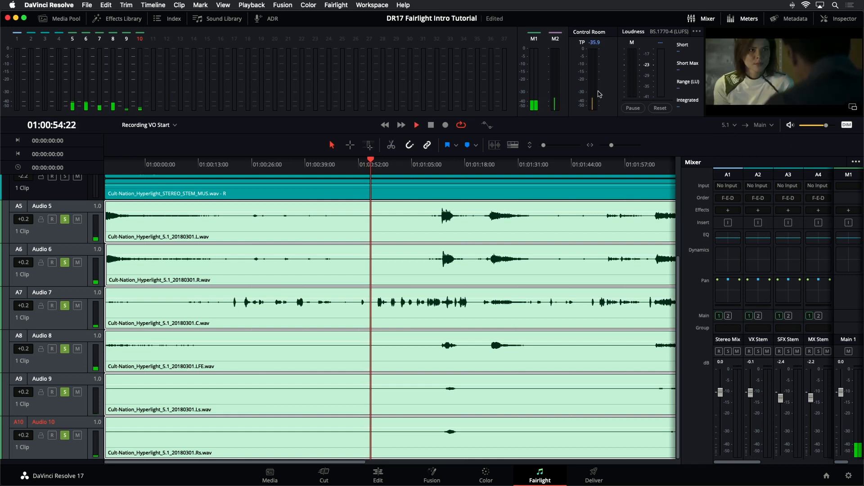
key(space)
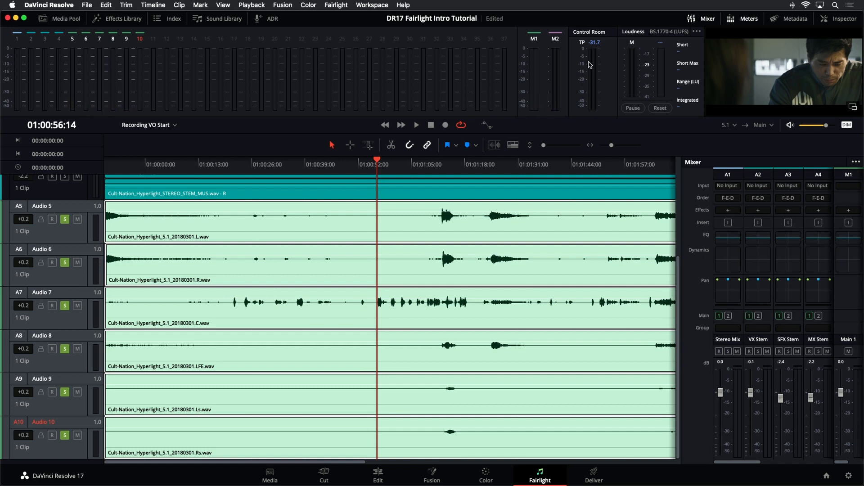
key(space)
key(space)
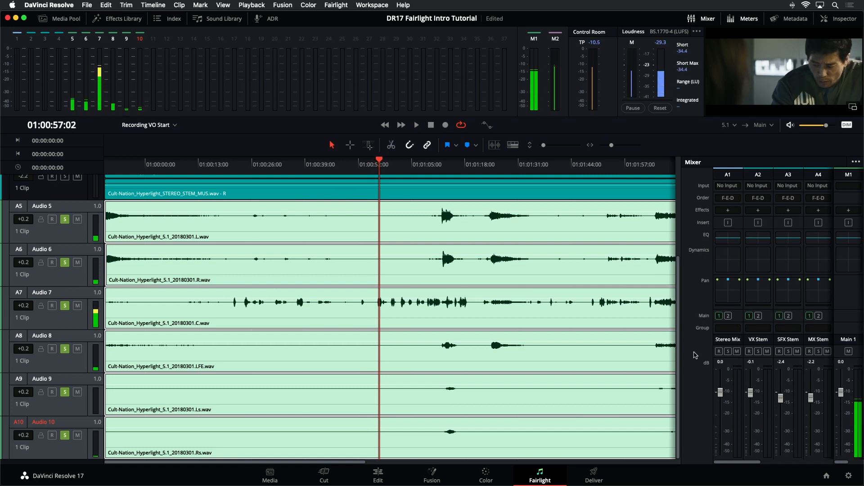
Step: Widen the mixer to show the Audio 5 to Audio 9 channel strips and open the pan controls for Audio 5
drag(681, 371, 516, 371)
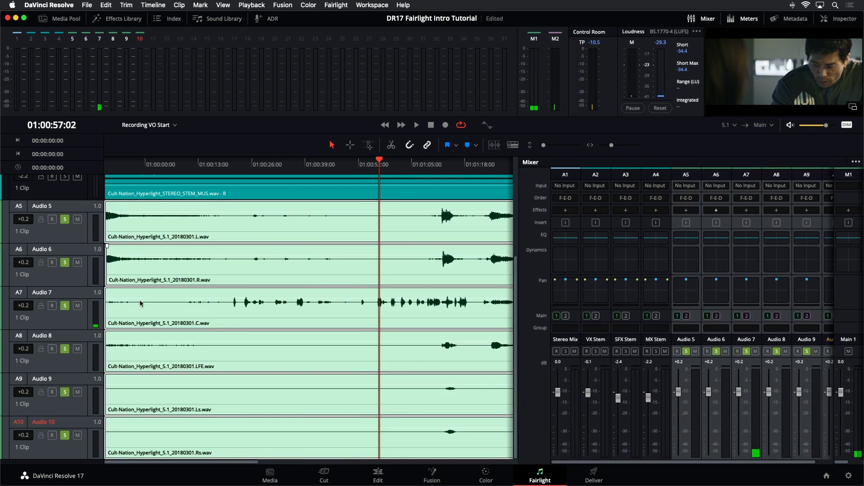
click(91, 279)
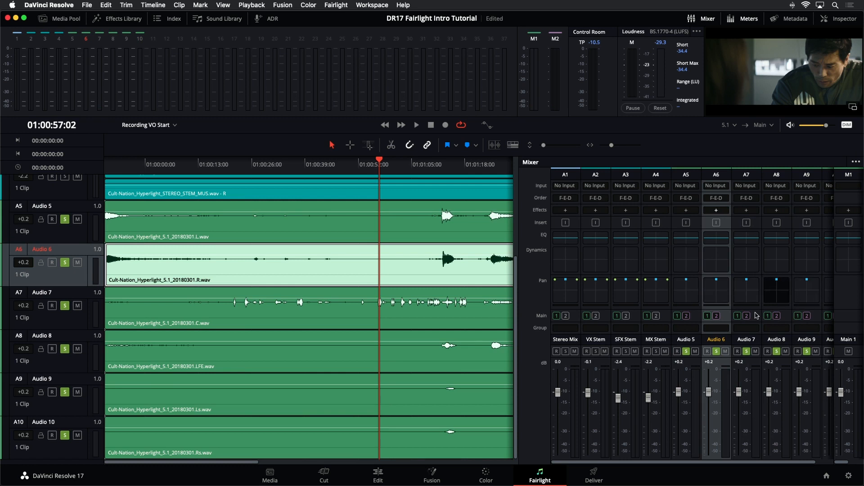
double_click(693, 300)
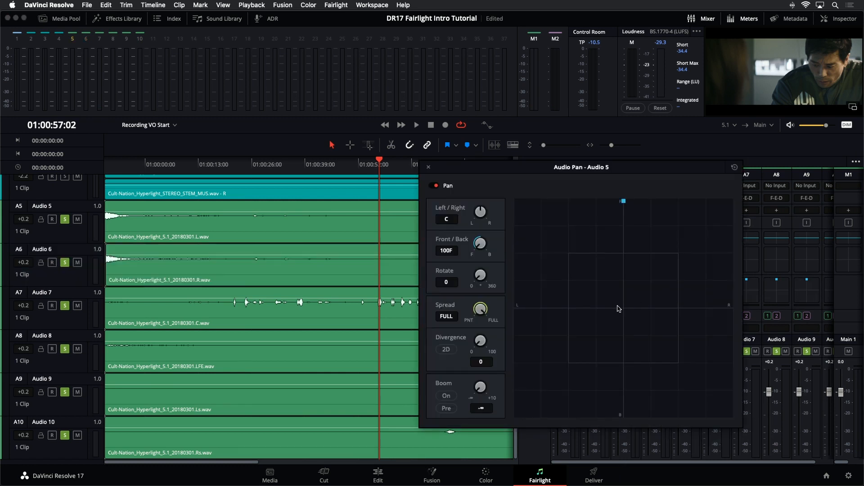
Step: Step through the tracks from Audio 5 to compare their pan settings, and close the pan controls
click(63, 235)
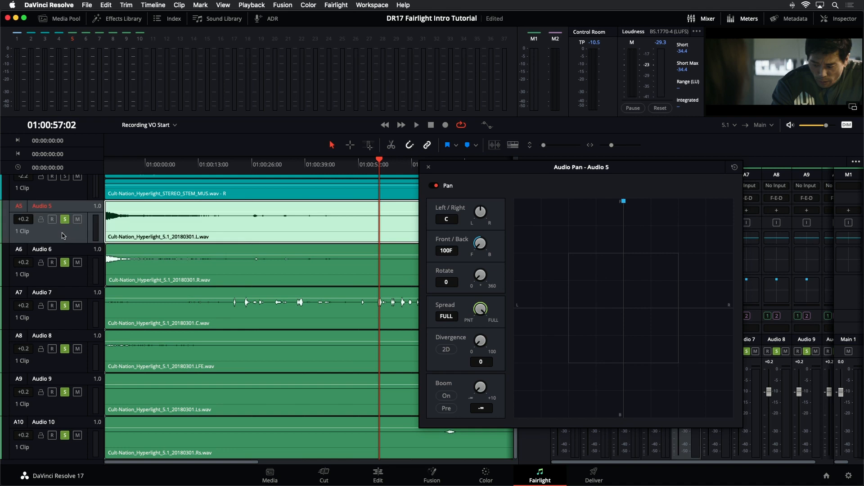
key(Down)
key(Down)
key(Down)
key(Down)
key(Down)
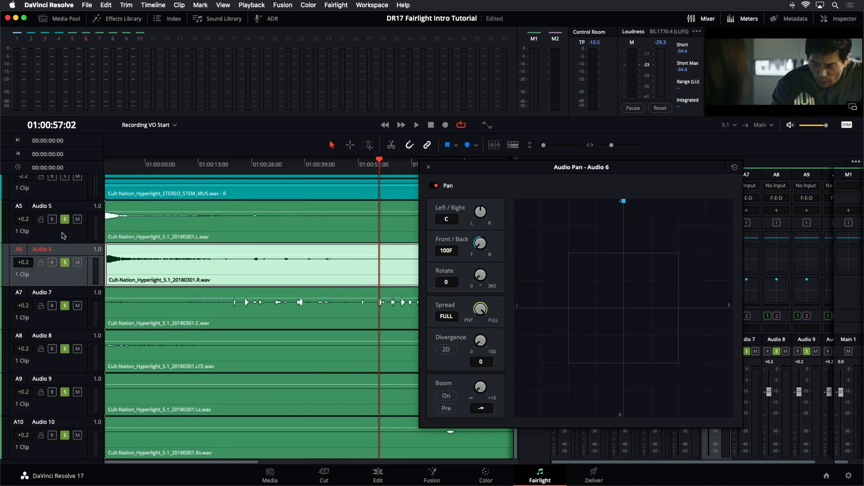
key(Up)
key(Up)
key(Up)
key(Up)
key(Up)
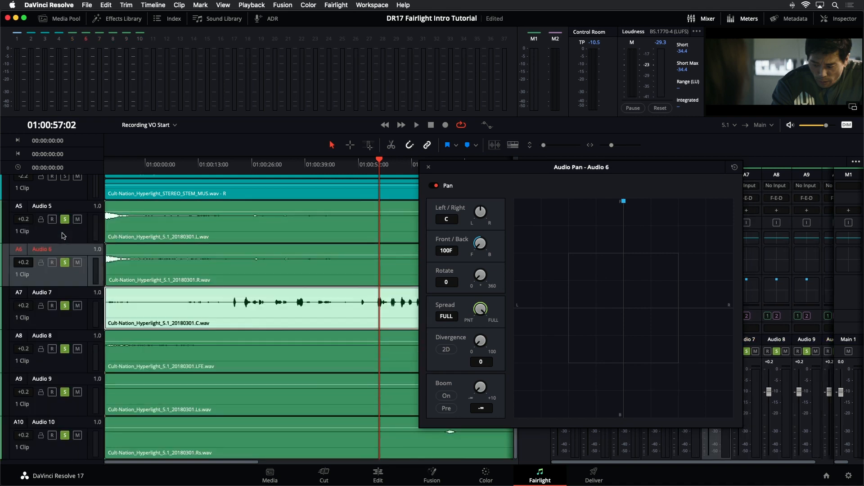
click(429, 168)
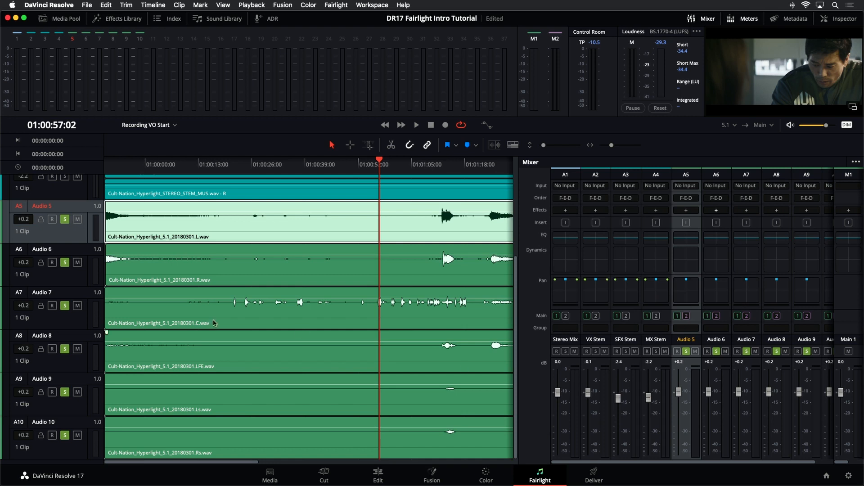
Step: Use Link Group to link Audio 5 through Audio 10 together as a 5.1 group
drag(76, 277, 78, 447)
click(77, 281)
click(347, 4)
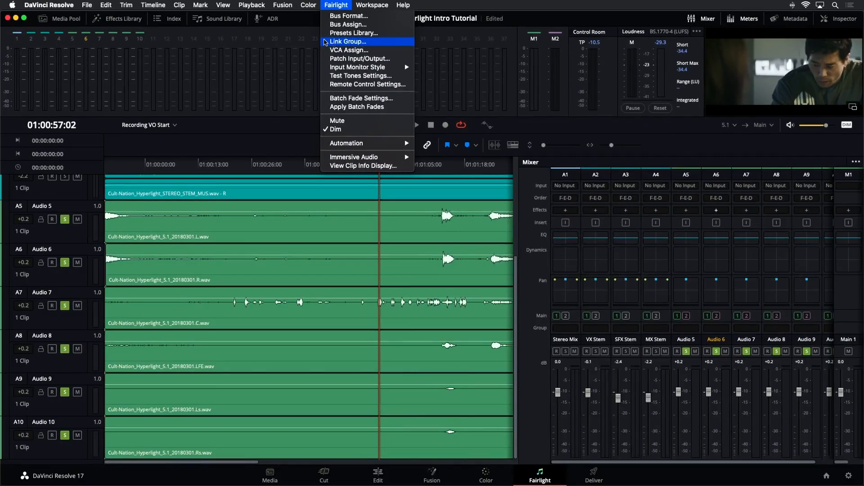
click(326, 42)
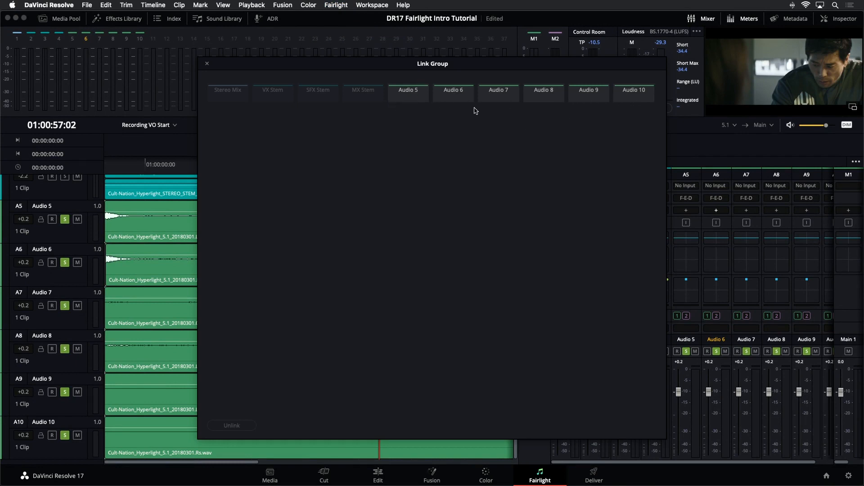
click(405, 98)
shift+click(641, 99)
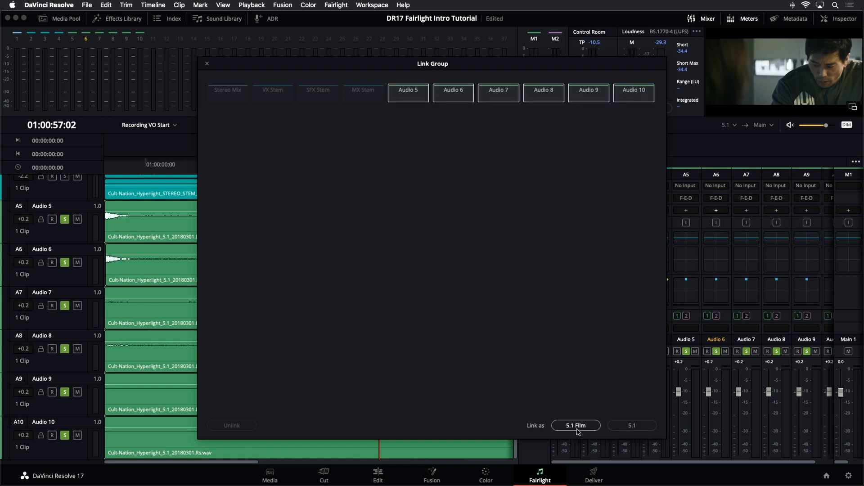
click(631, 426)
click(208, 64)
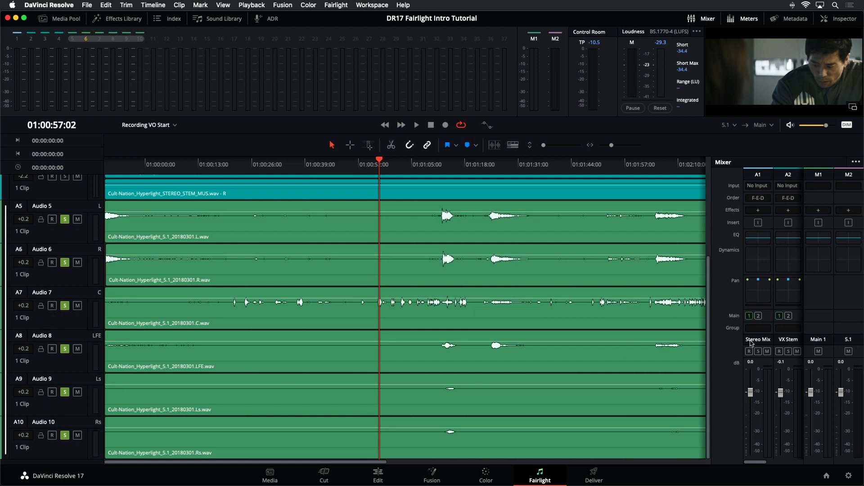
Step: Widen the mixer to reach Audio 5, turn on Boom in its pan controls at -0.2, and close the pan window
drag(711, 325, 602, 337)
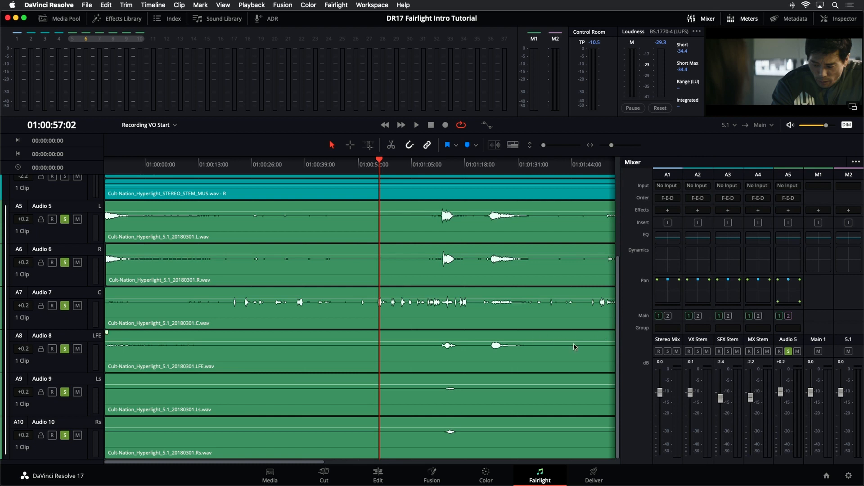
double_click(789, 291)
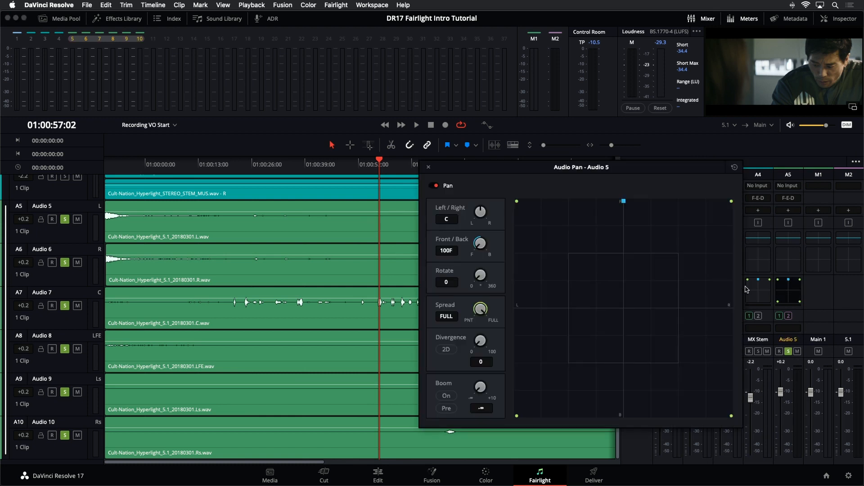
key(space)
key(space)
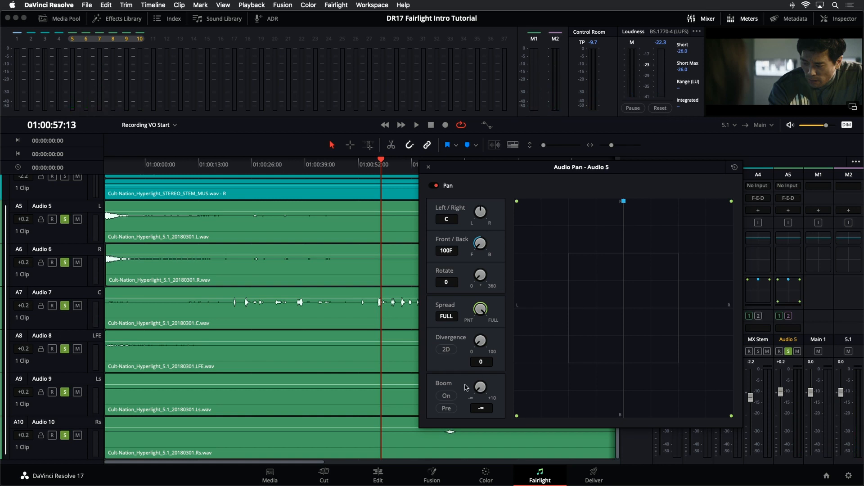
click(446, 396)
drag(480, 388, 570, 359)
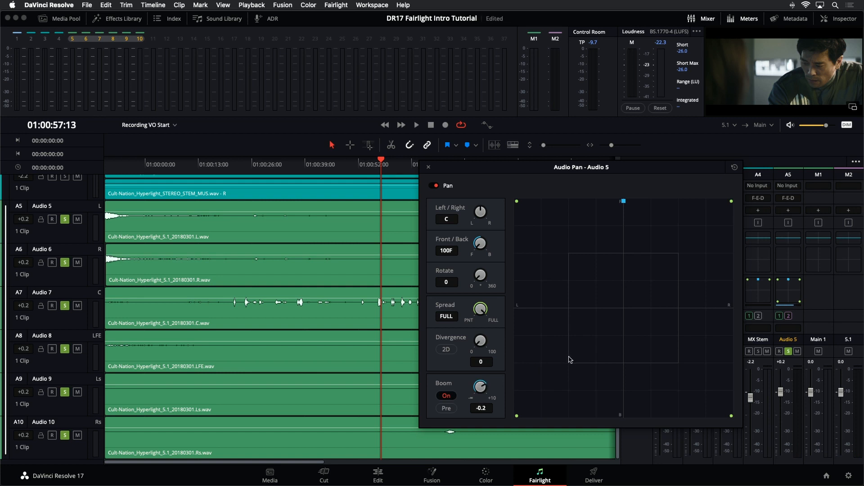
click(429, 168)
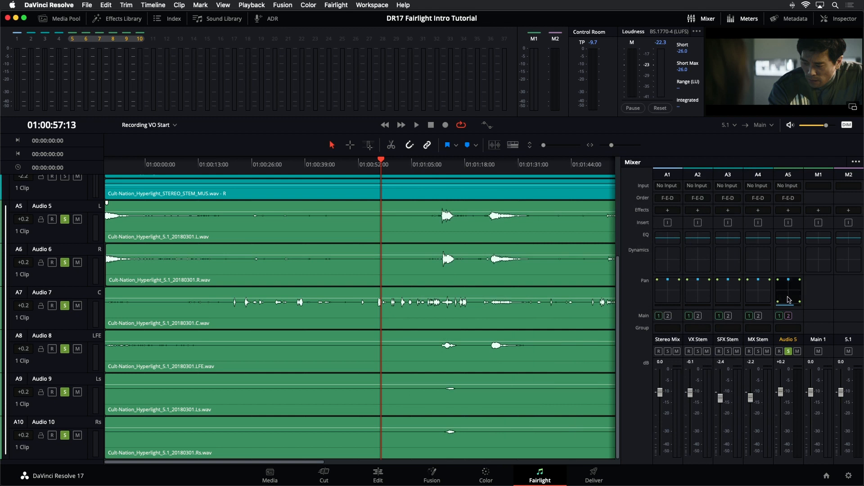
Step: Play the loud passage around 01:01:13 to check the levels of the linked 5.1 tracks
key(space)
click(444, 164)
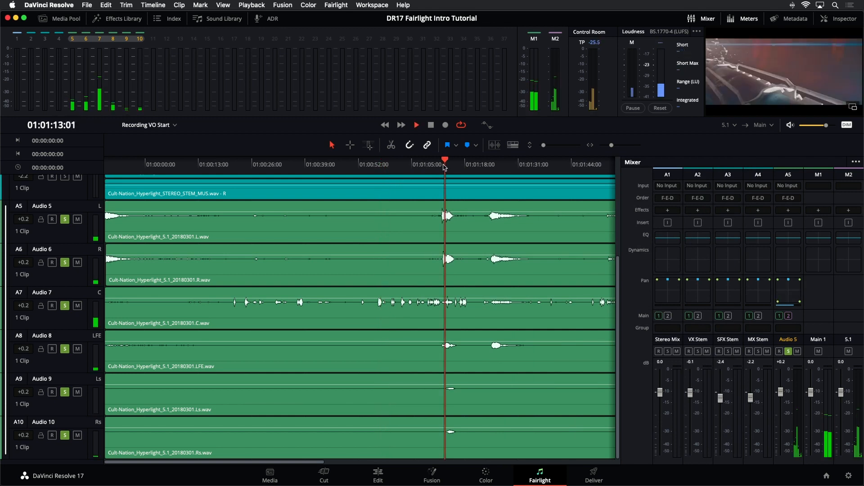
key(space)
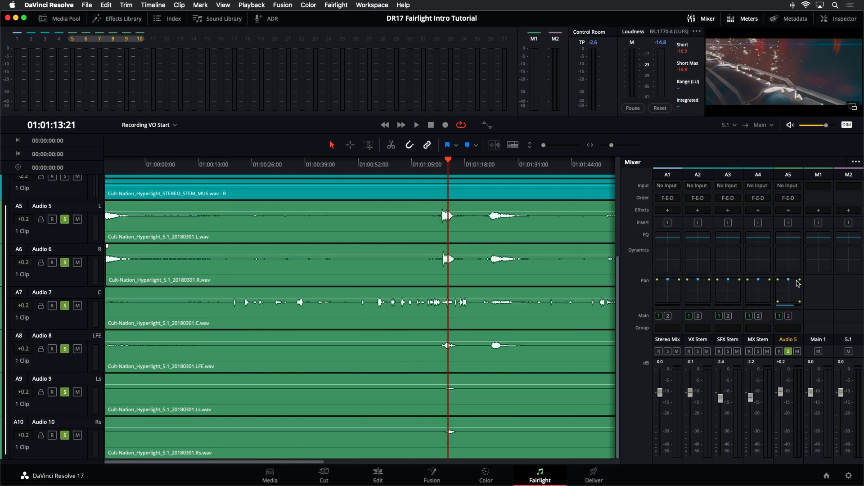
Step: Unlink the Audio 5 to Audio 10 group in Link Group and close the window
click(336, 5)
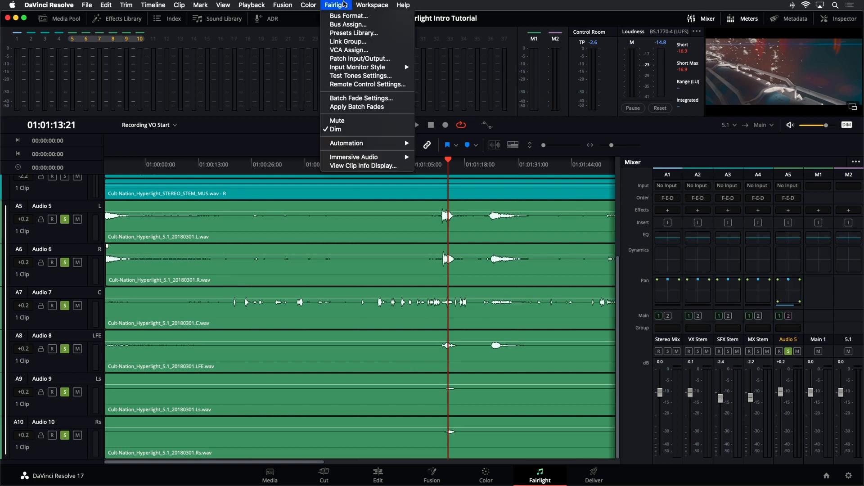
click(343, 41)
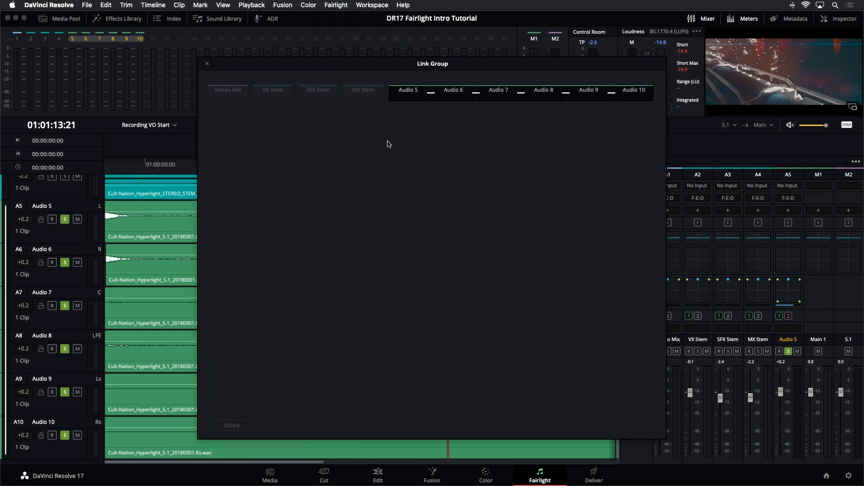
click(245, 425)
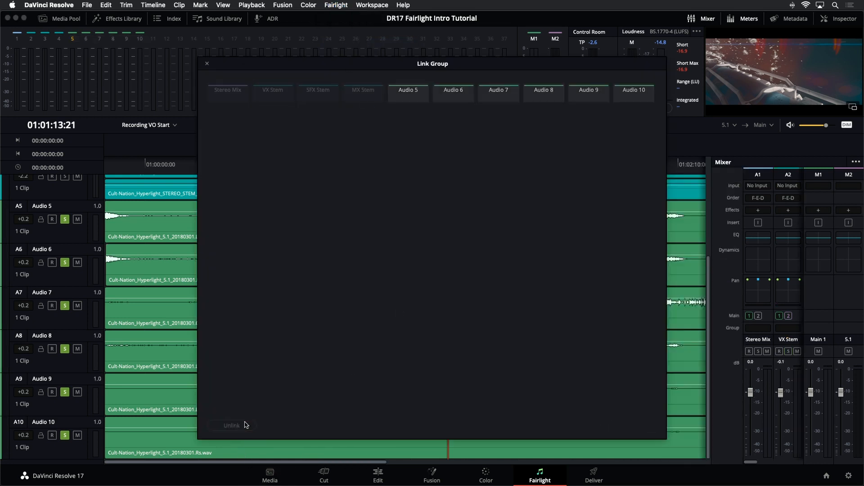
click(207, 64)
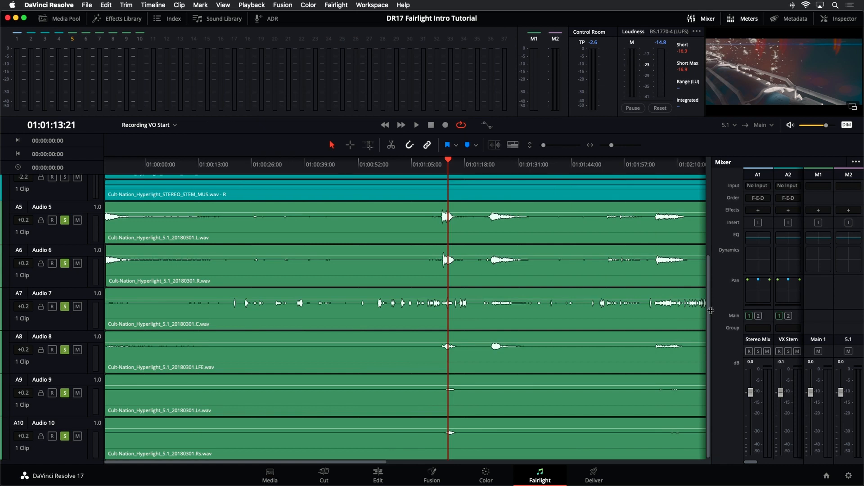
Step: Widen the mixer to show all ten channel strips, play short passages to compare the bus meters, and mute the monitoring
drag(708, 303, 412, 340)
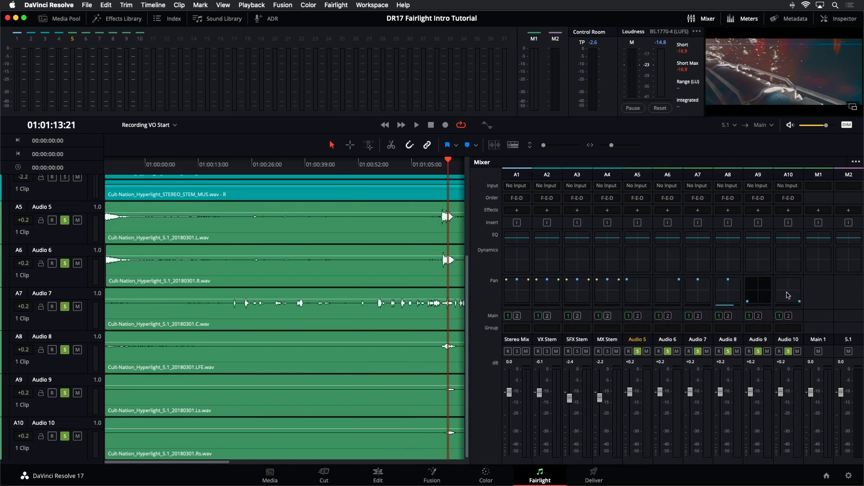
key(space)
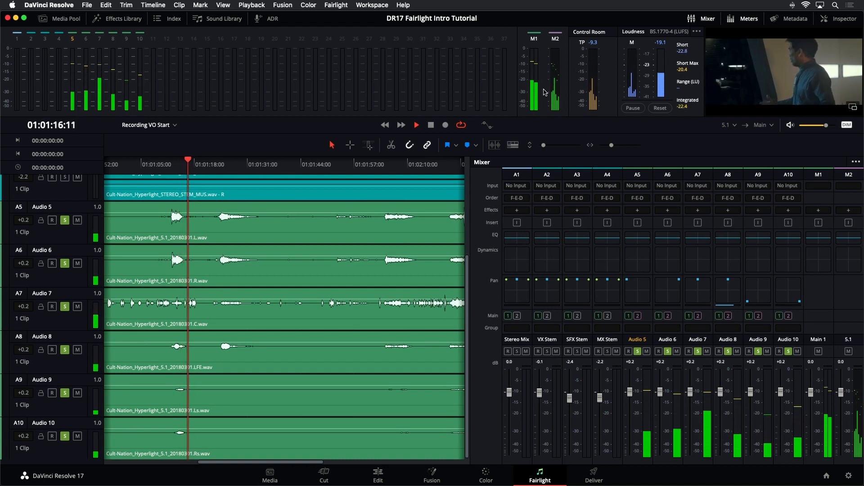
key(space)
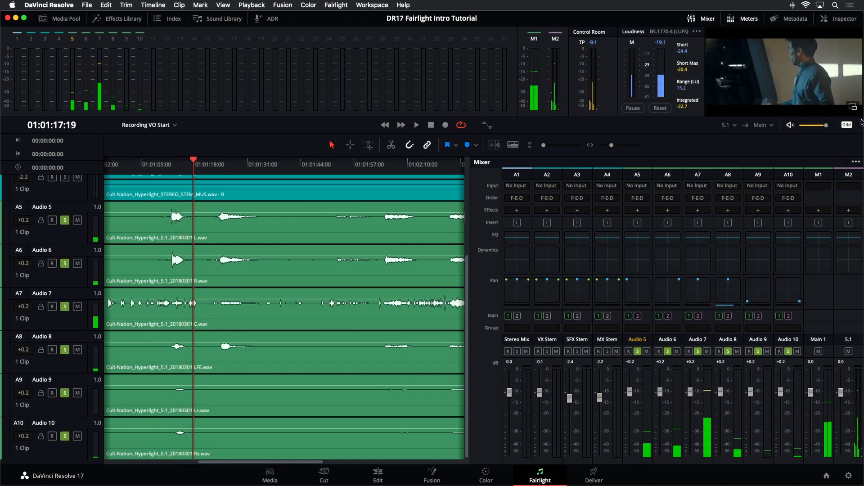
click(788, 126)
key(space)
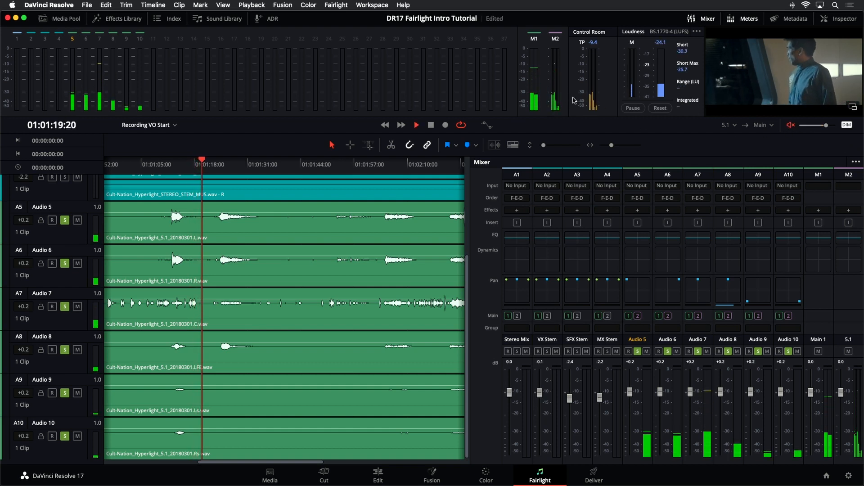
key(space)
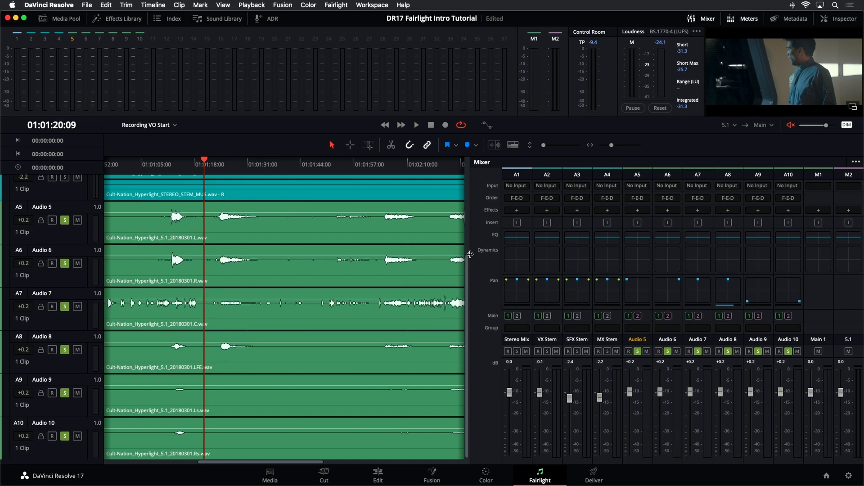
Step: Narrow the mixer, turn off solo on Audio 5 through Audio 10, and show the timeline from the Stereo Mix track
drag(471, 254, 555, 255)
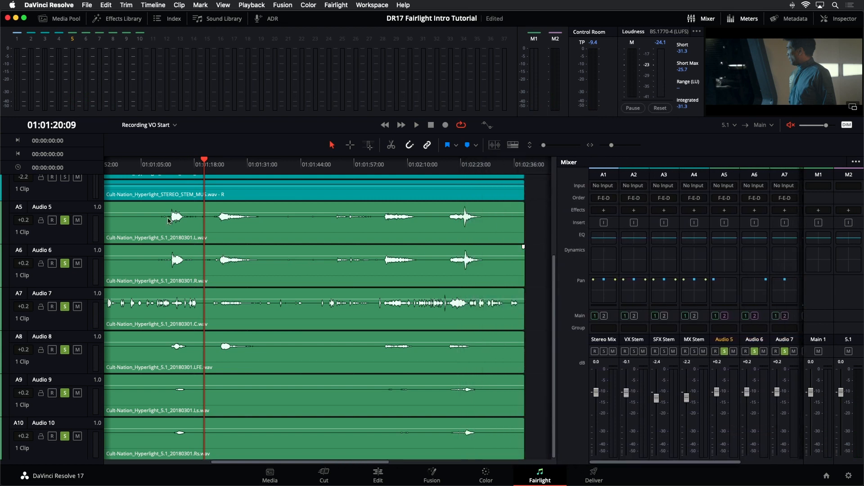
mouse_move(66, 220)
mouse_down()
mouse_move(58, 394)
mouse_move(68, 454)
mouse_up()
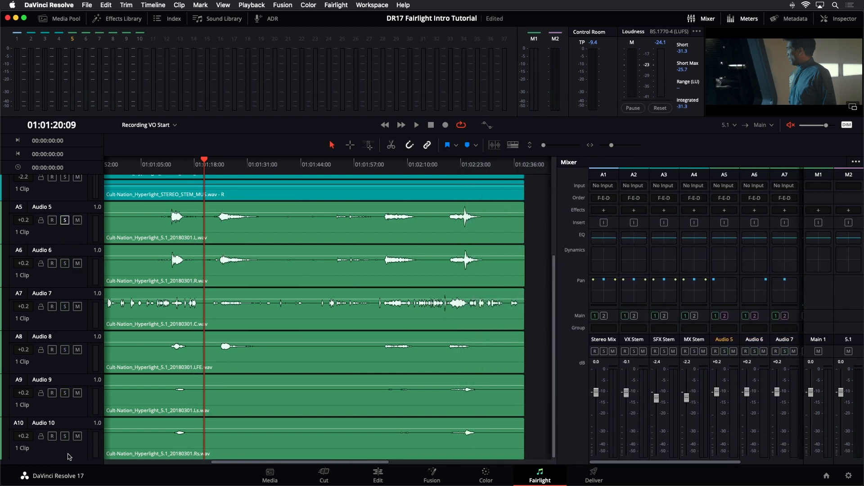
scroll(72, 347, up, 5)
key(super+minus)
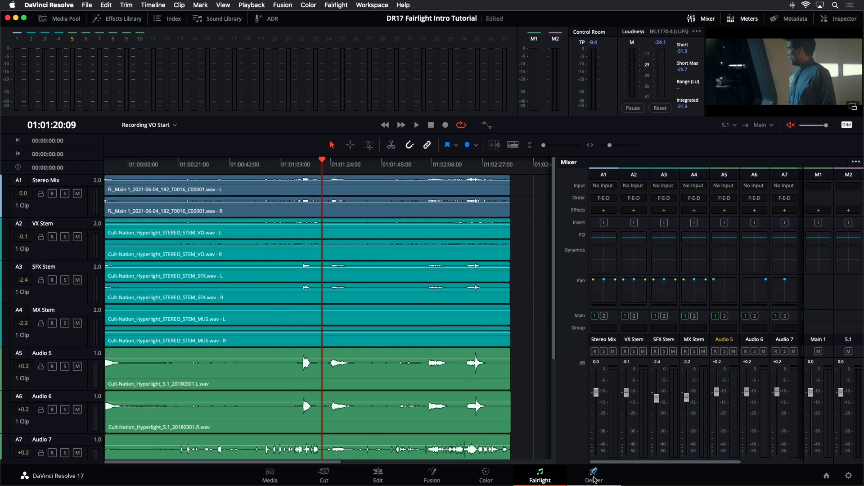
Step: Open the Deliver page and browse the render presets through to Audio Only
click(594, 477)
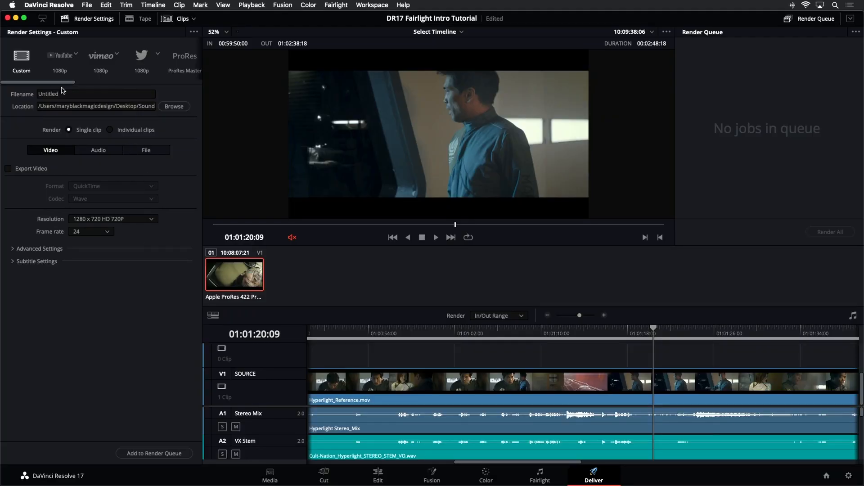
drag(52, 83, 203, 83)
click(195, 61)
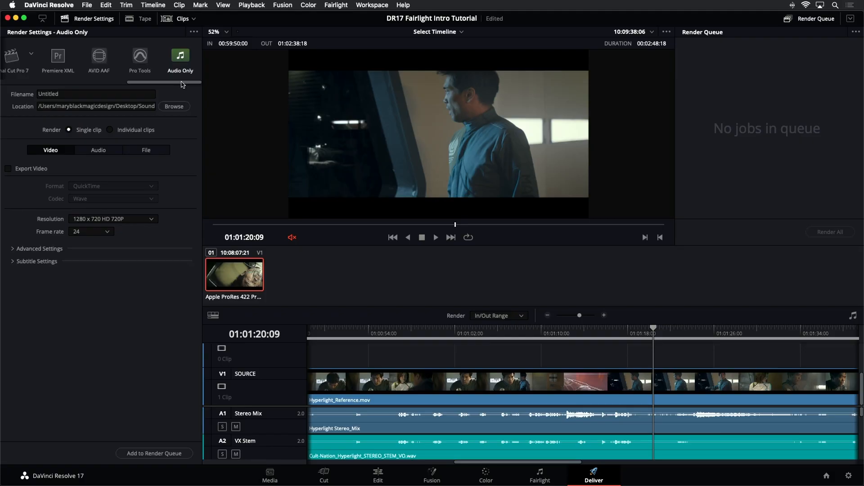
drag(183, 85, 84, 80)
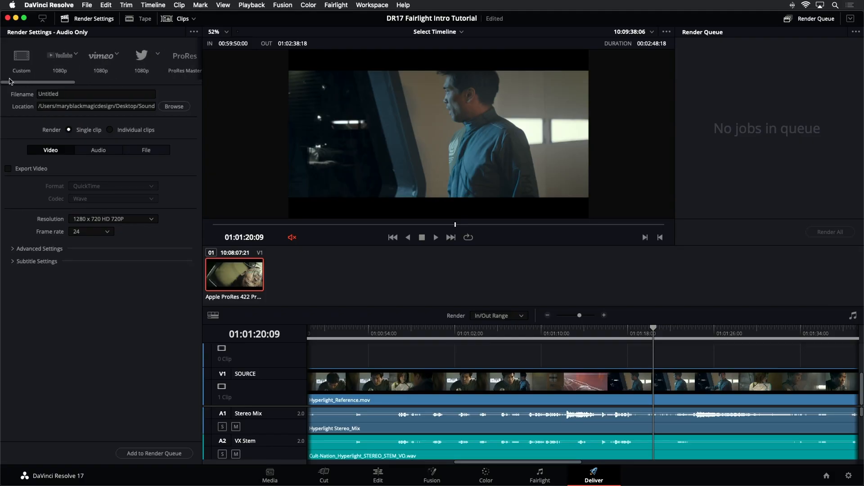
Step: Choose the Custom render preset and set the filename to Hyperlight Final
click(19, 56)
double_click(61, 92)
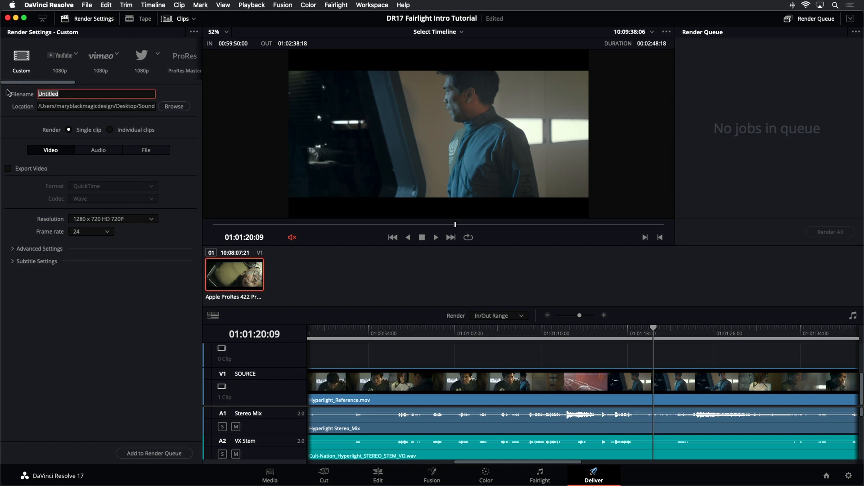
text(Hyperlight Final)
click(17, 123)
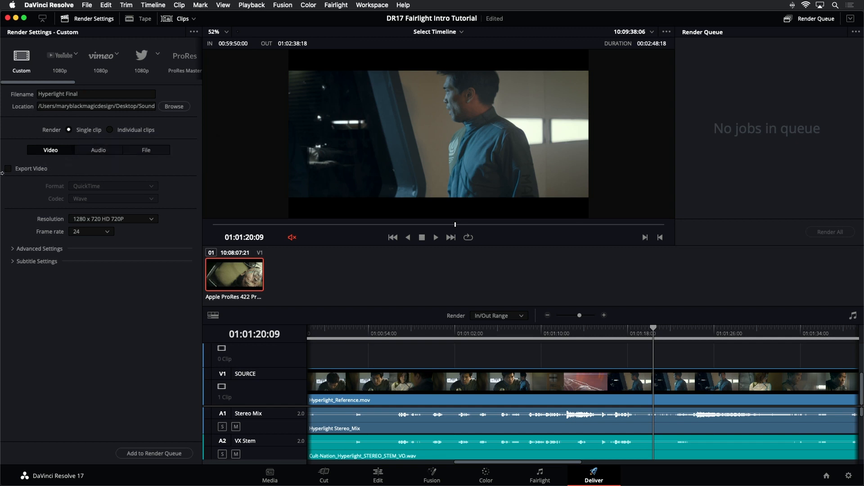
Step: Enable Export Video and open the audio render settings
click(8, 170)
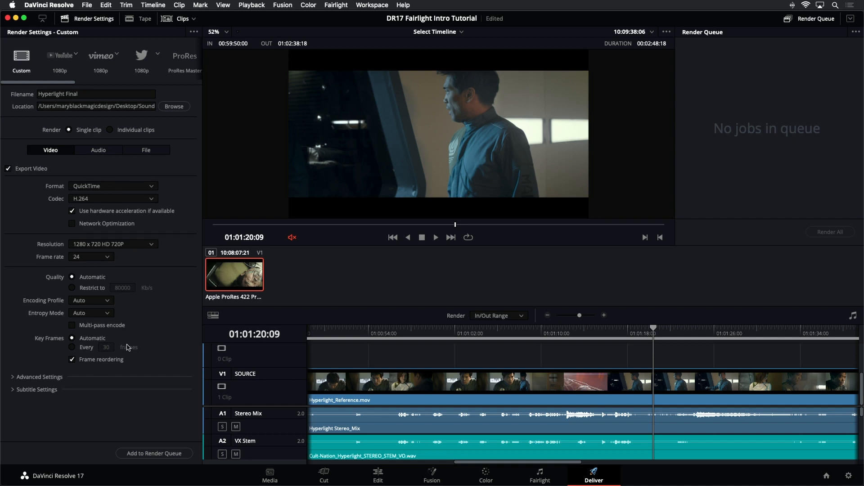
click(105, 154)
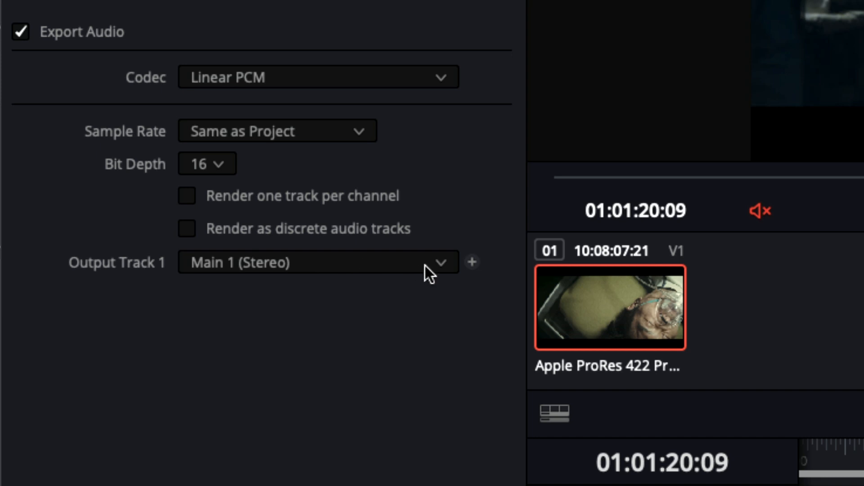
Step: Set Output Track 1 to timeline track 1 and add Output Track 2 using timeline track 5
click(444, 263)
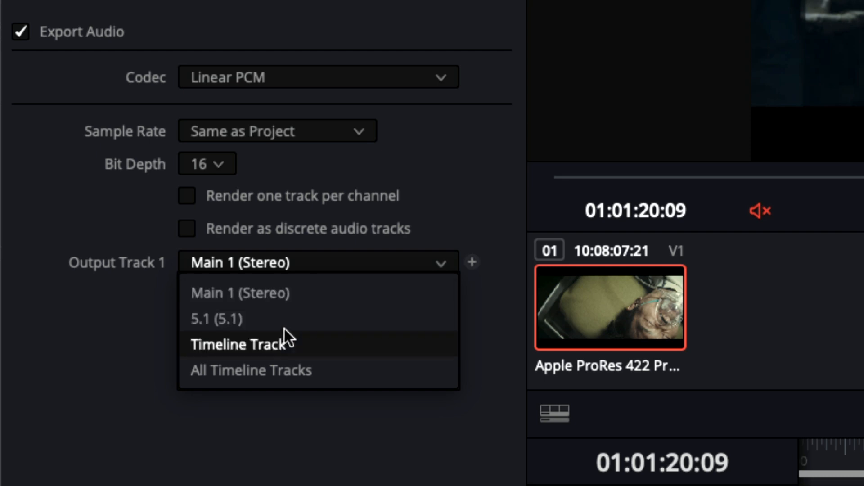
click(298, 344)
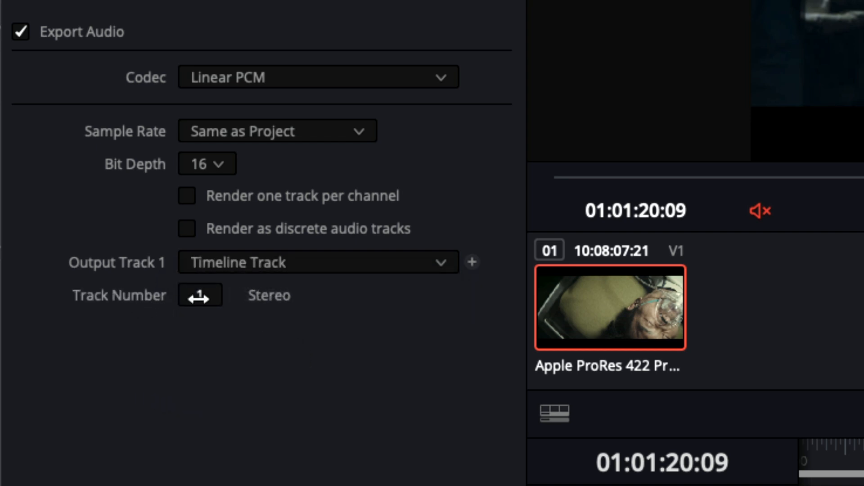
mouse_move(199, 298)
mouse_down()
mouse_move(225, 298)
mouse_move(198, 298)
mouse_up()
click(472, 262)
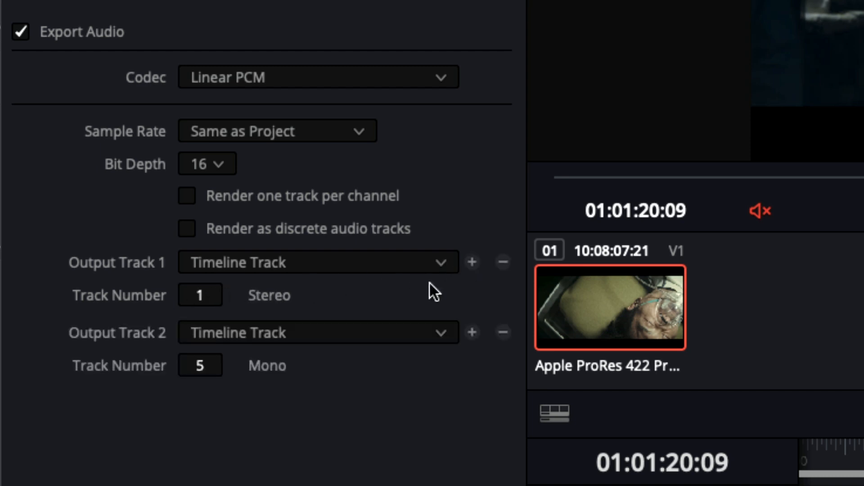
mouse_move(200, 366)
mouse_down()
mouse_move(180, 366)
mouse_move(200, 366)
mouse_up()
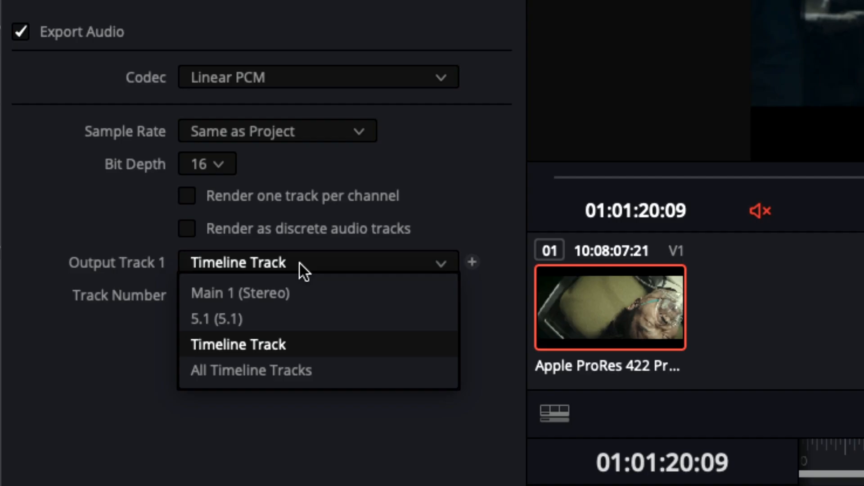
Step: Set Output Track 1 to All Timeline Tracks
click(246, 368)
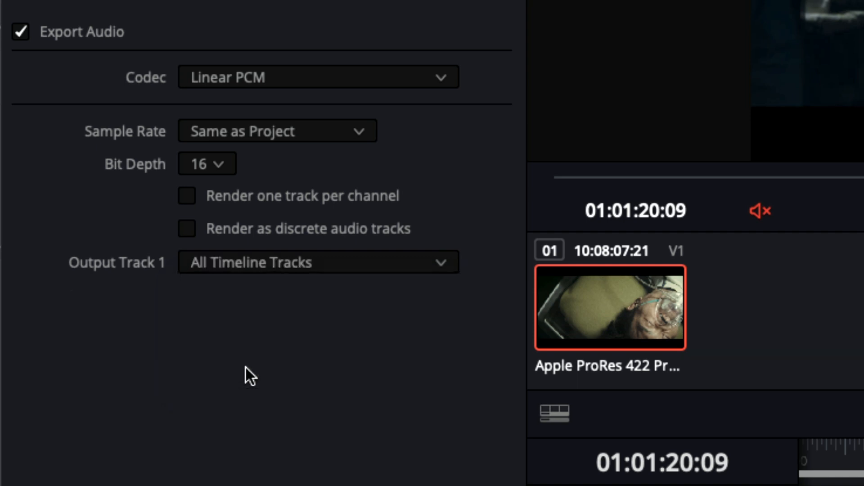